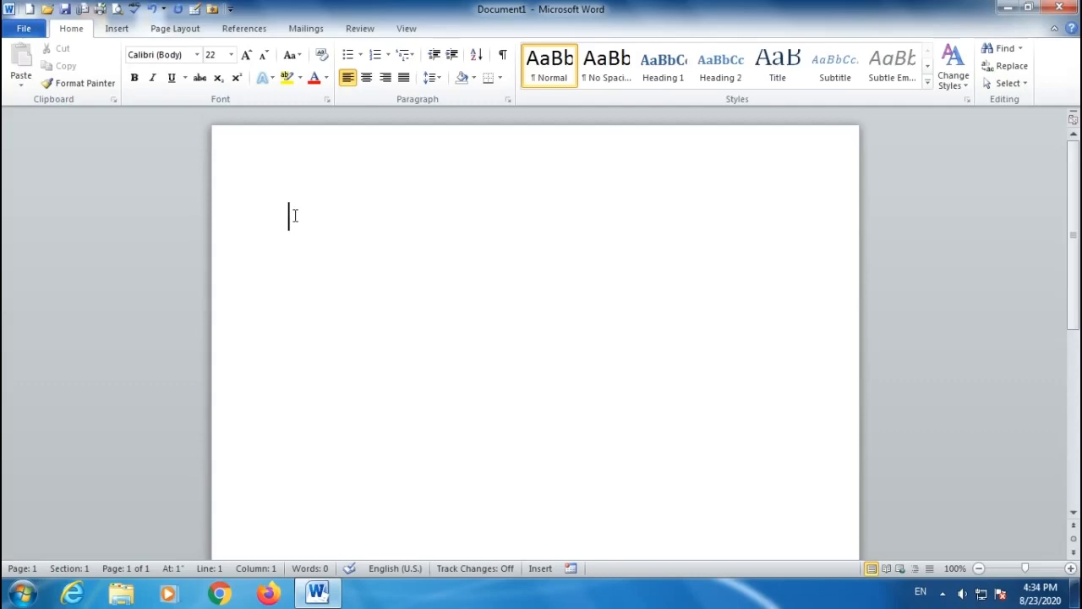
Enter the misspelled word "Sester" in the blank document and start a spelling and grammar check
text(Sester)
click(136, 10)
drag(548, 187, 521, 190)
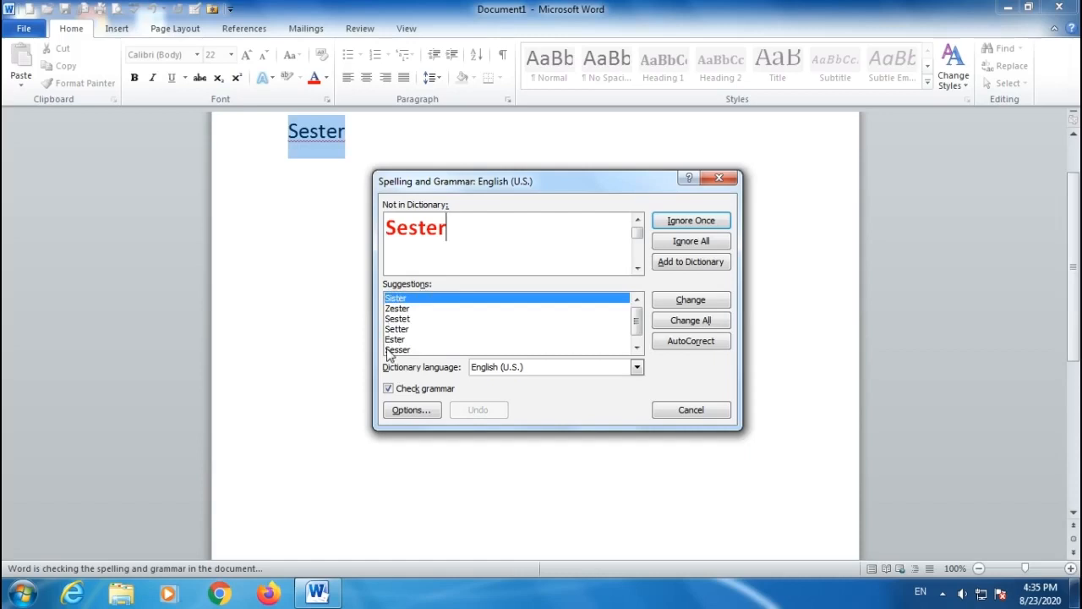
Look through the spelling suggestions, replace "Sester" with "Sister" and finish the check
click(637, 348)
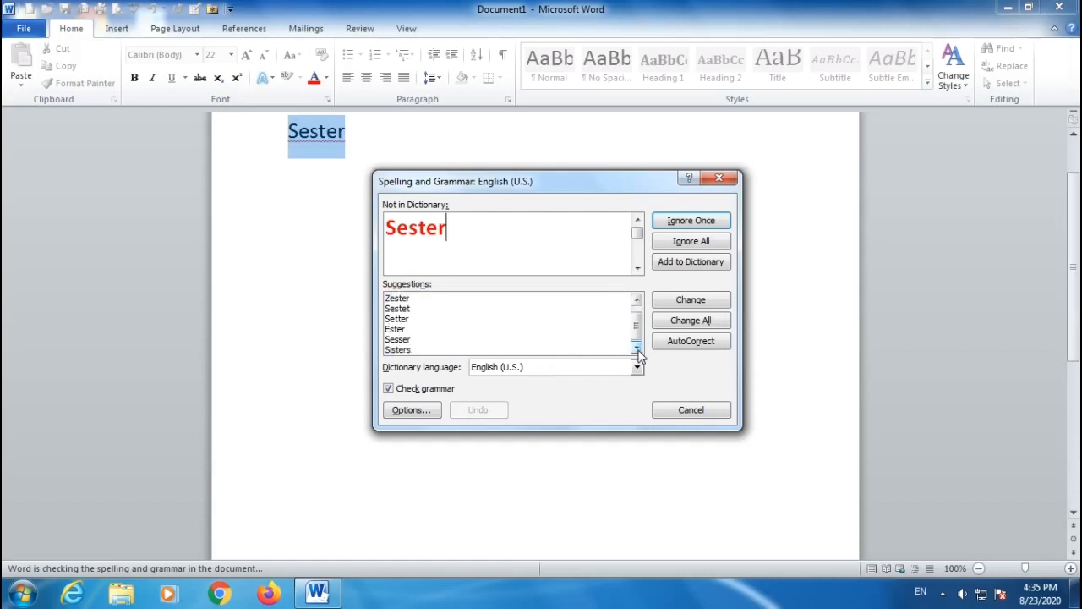
click(637, 300)
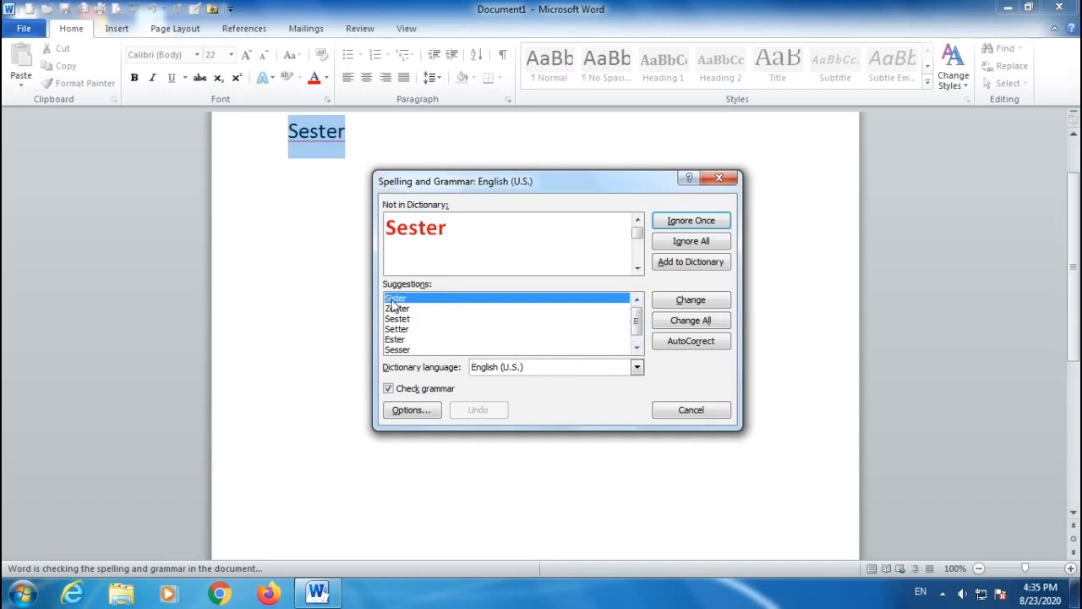
click(398, 319)
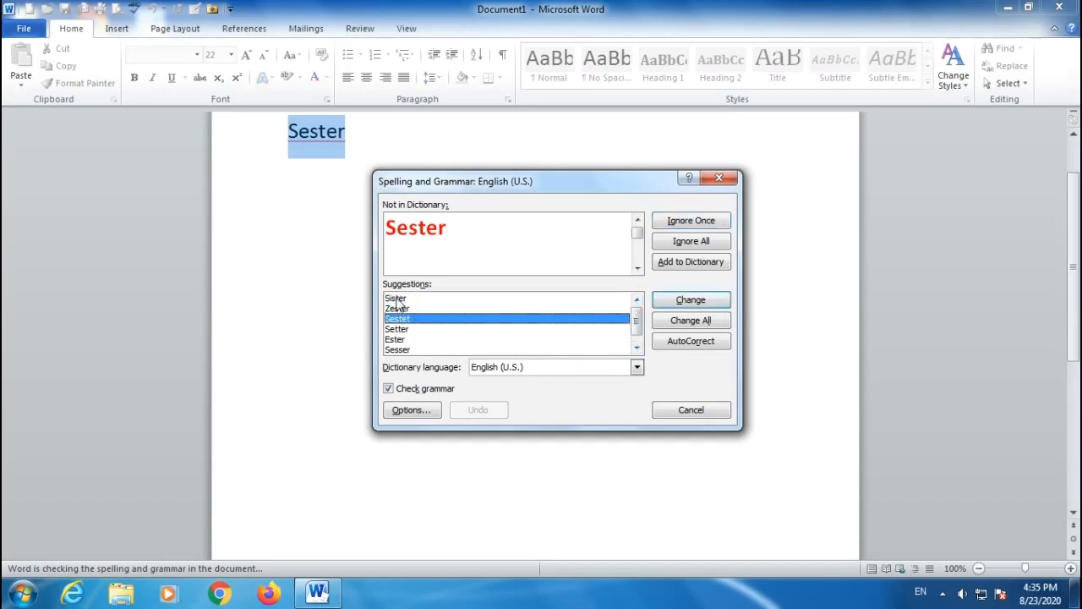
click(396, 300)
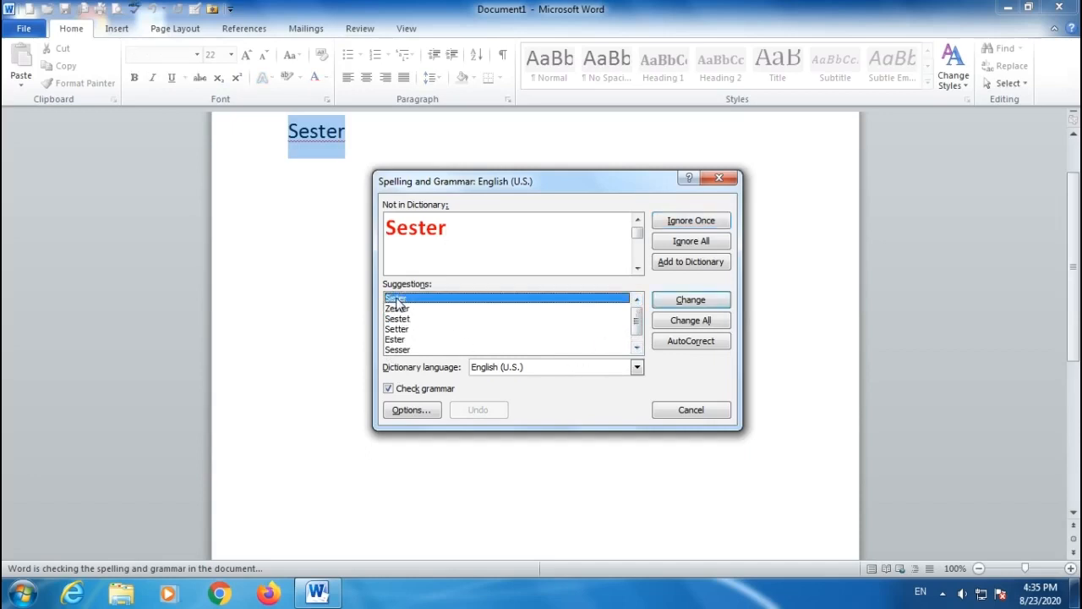
click(690, 302)
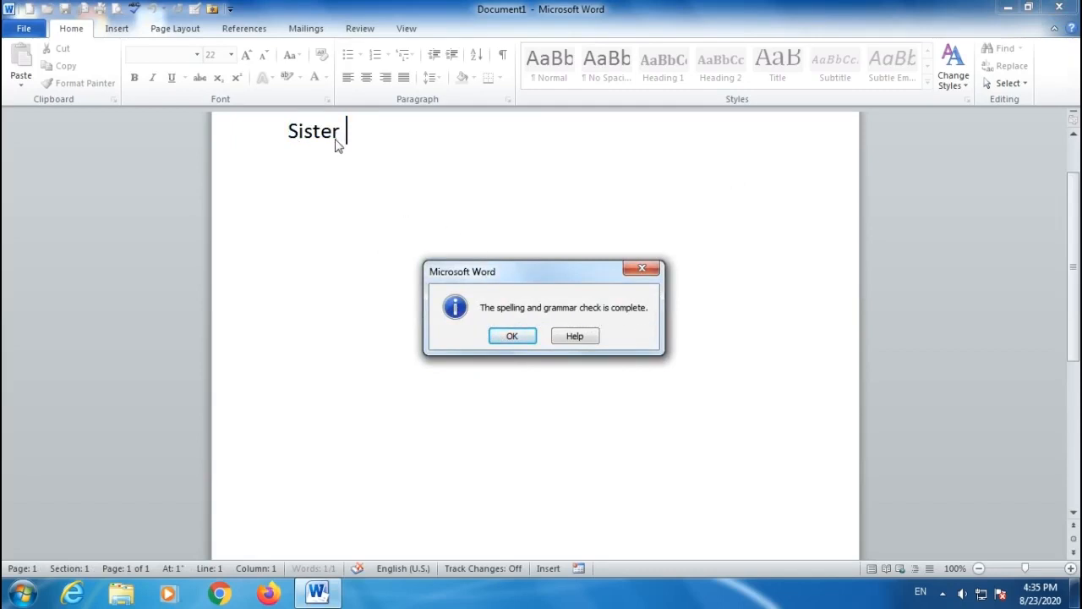
click(511, 336)
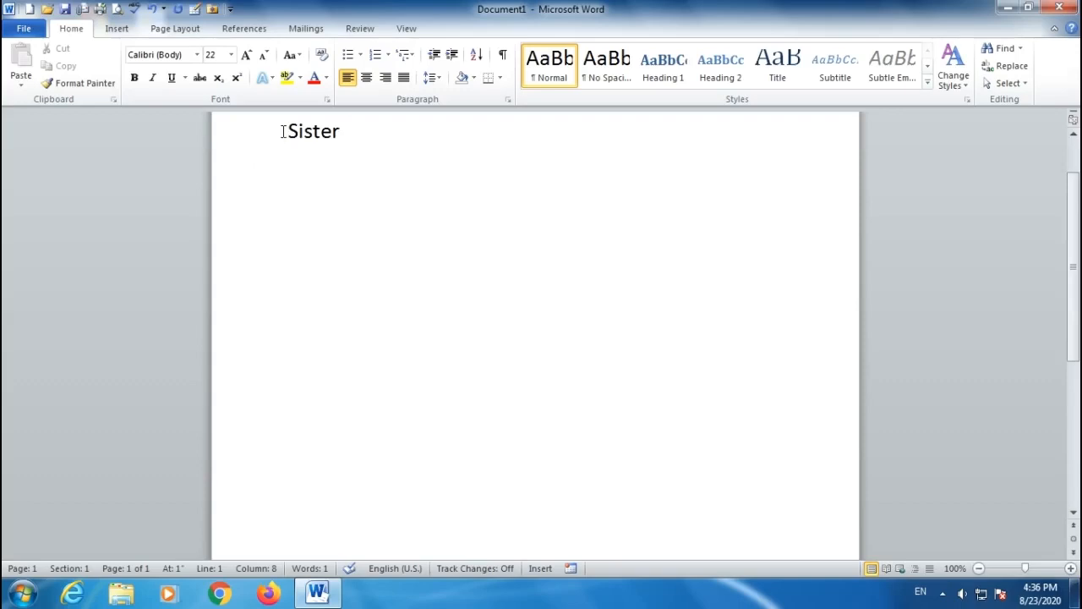
Undo the spelling correction of the word and clear the selection
drag(283, 131, 370, 131)
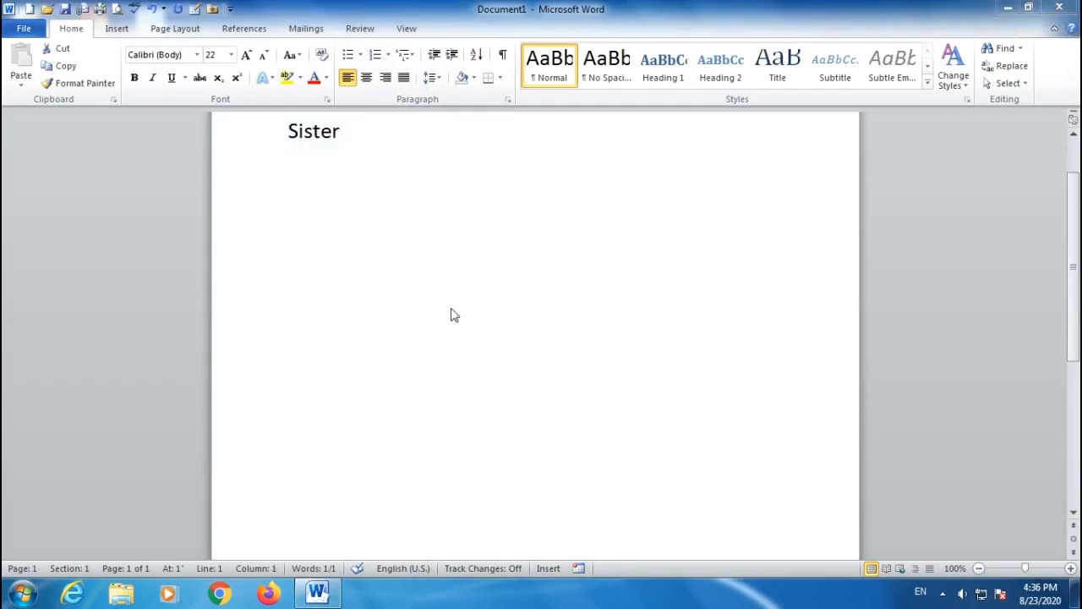
scroll(381, 152, up, 2)
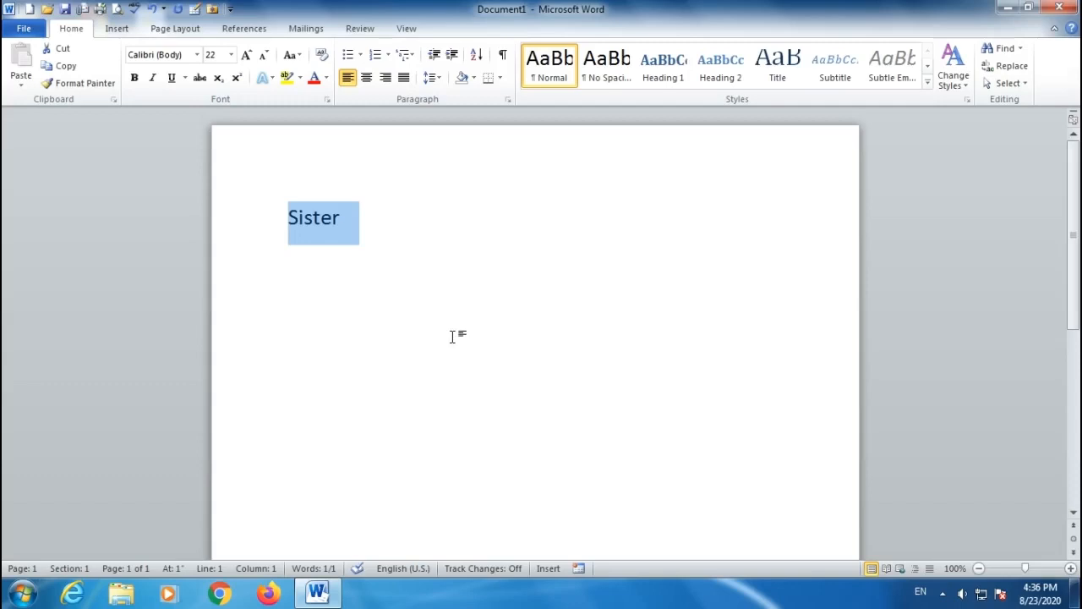
click(153, 9)
click(413, 229)
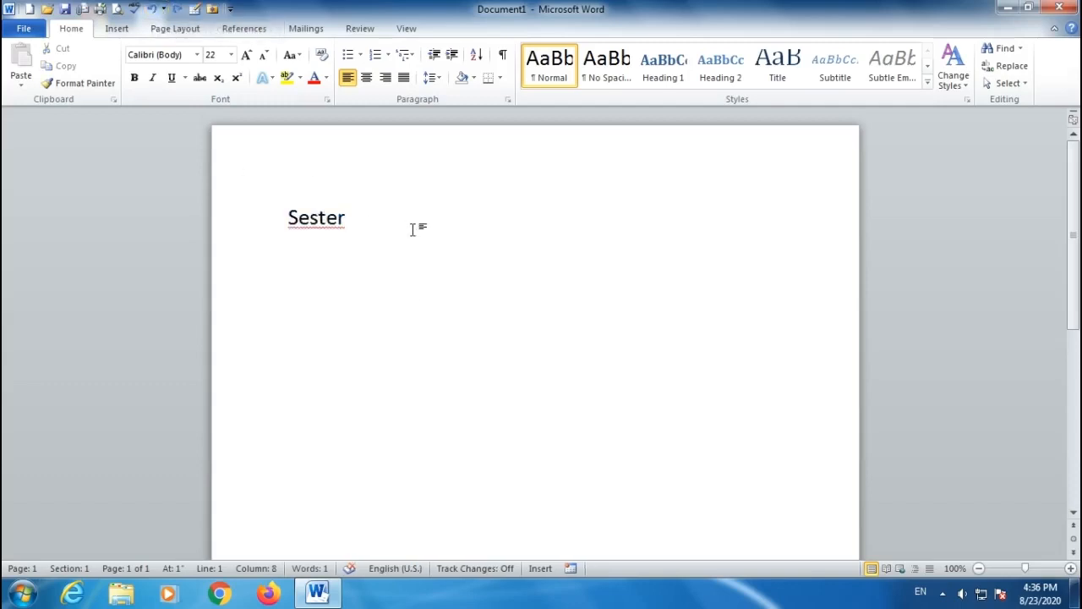
Recheck the spelling of "Sester", try changing all its occurrences to "Sister", and cancel the reopened check
click(133, 9)
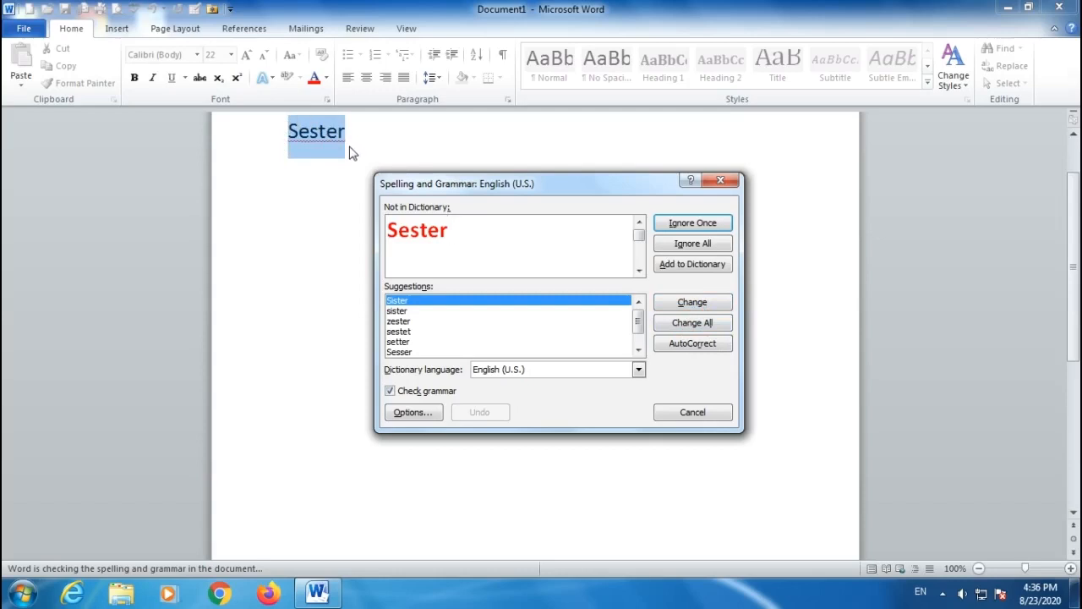
drag(459, 234, 384, 269)
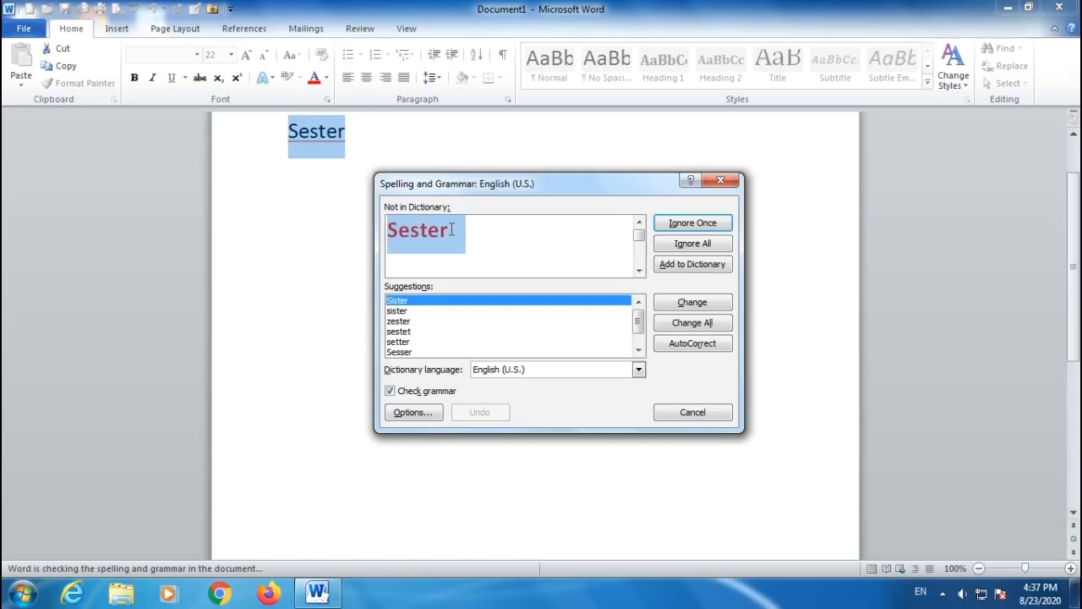
click(701, 328)
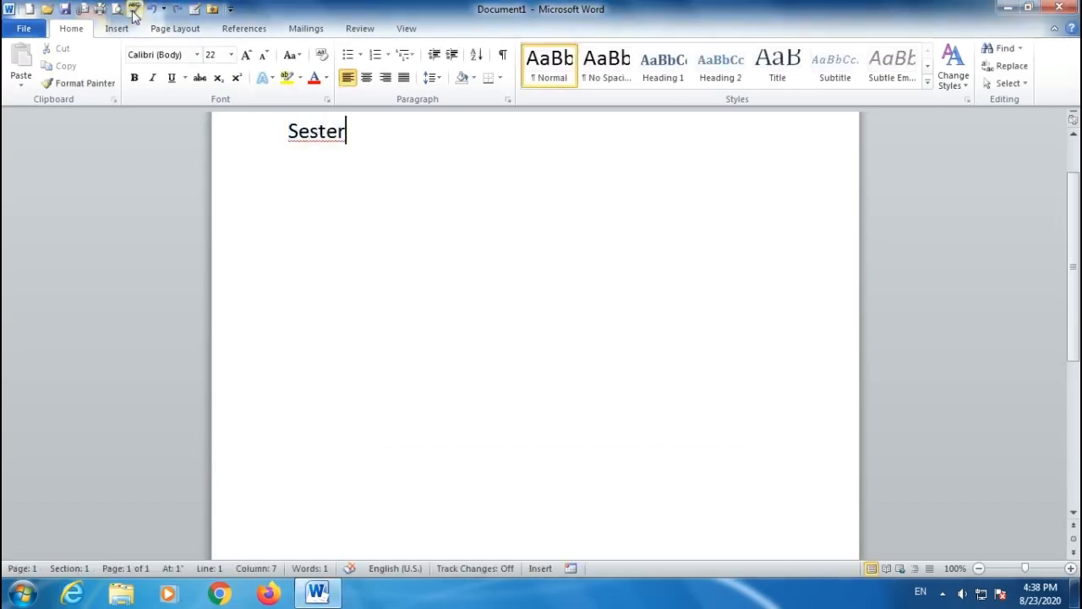
click(134, 12)
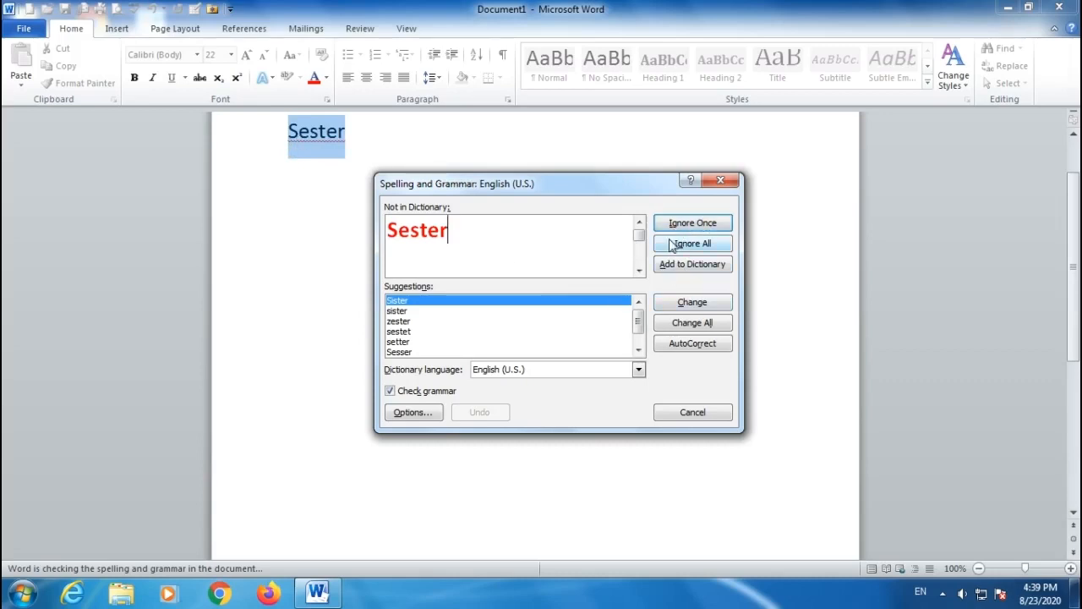
click(692, 412)
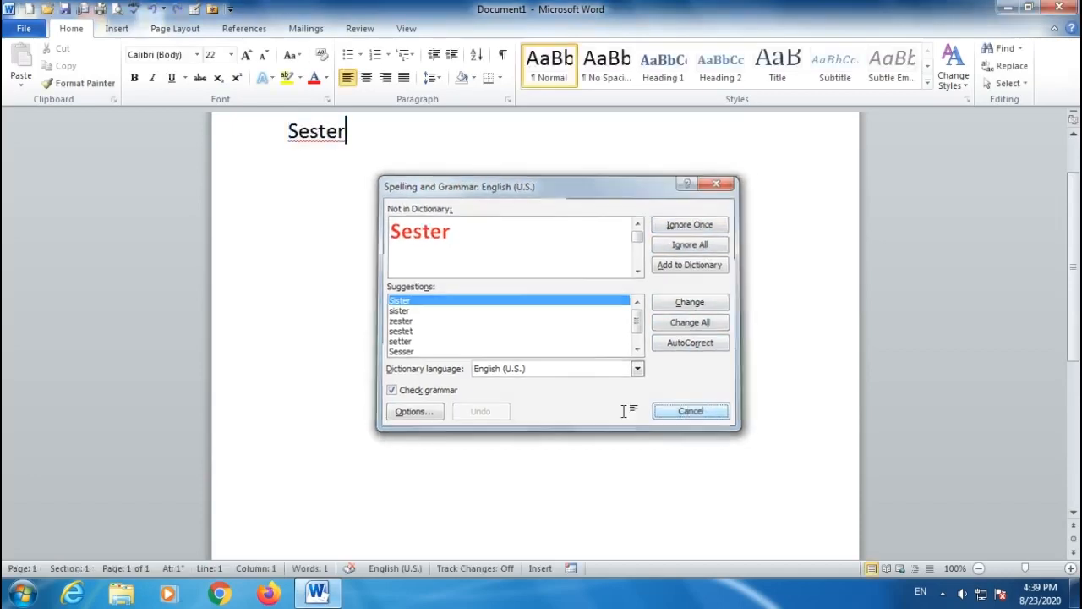
Add a sample first name two lines below "Sester"
key(Return)
key(Return)
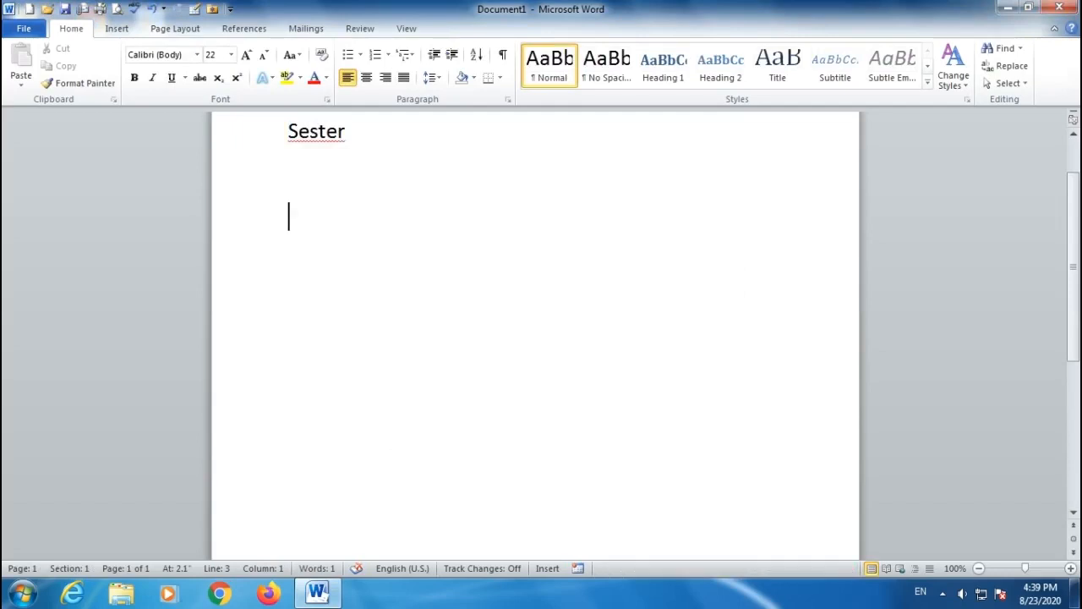
text(shyam)
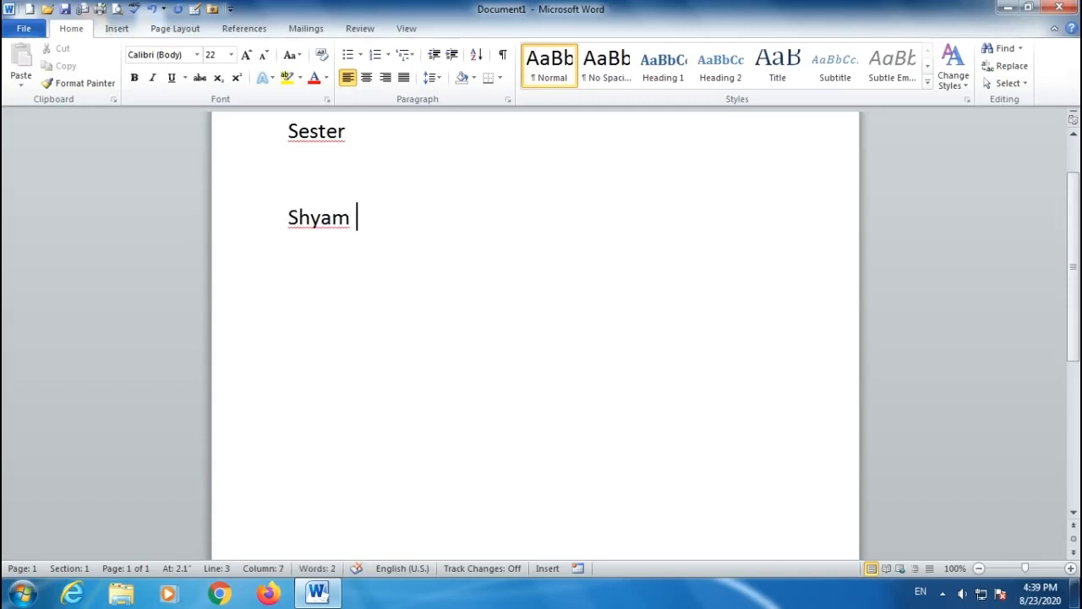
drag(287, 218, 367, 217)
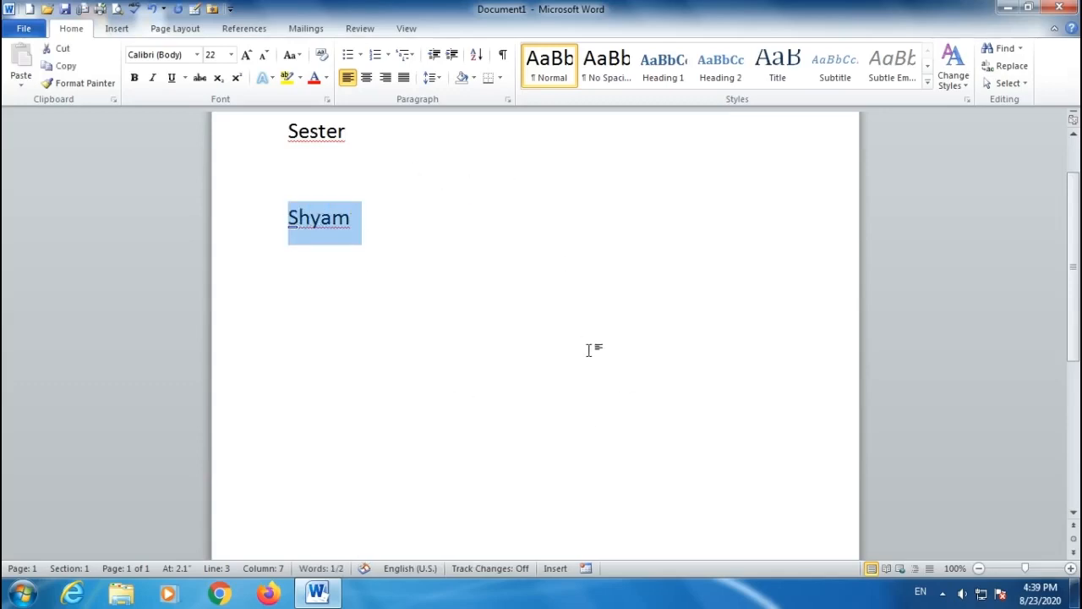
click(433, 286)
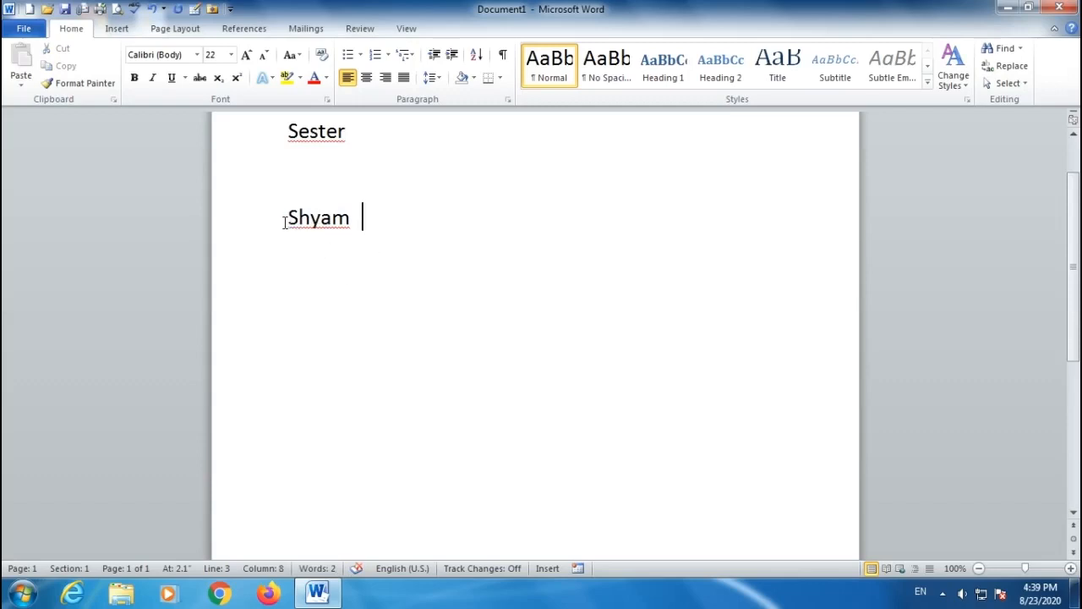
drag(287, 219, 356, 218)
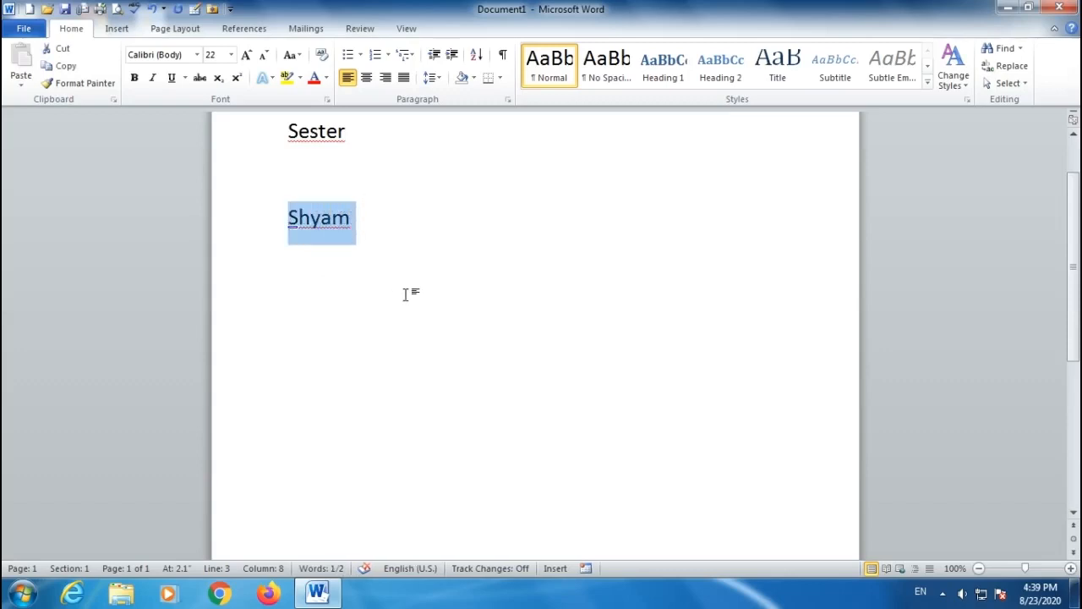
click(339, 271)
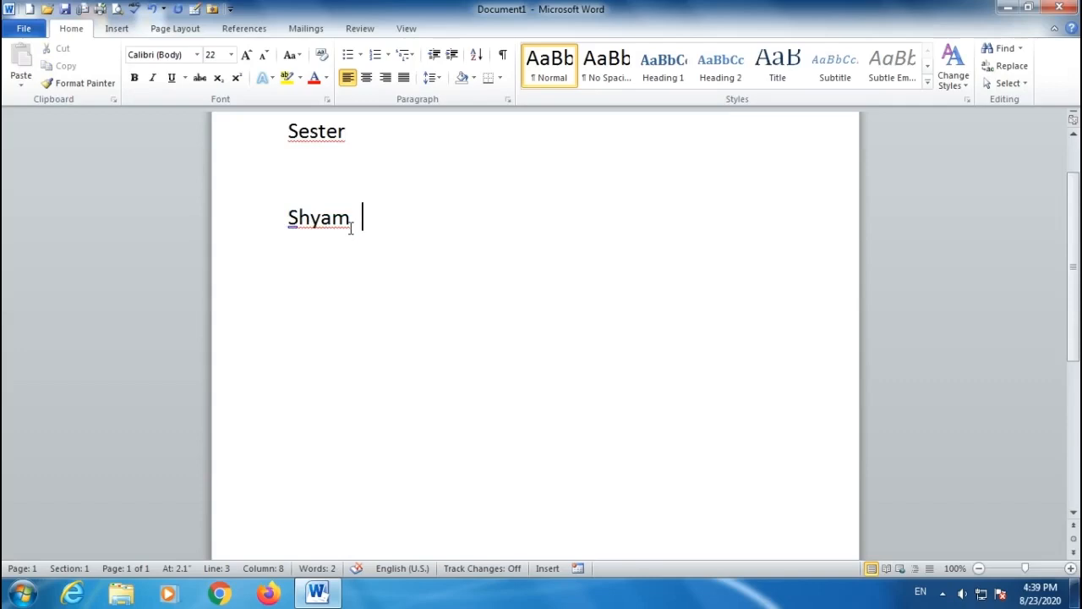
click(355, 240)
click(312, 224)
drag(282, 219, 367, 223)
click(325, 272)
Run the spelling check from the first name, ignore that name once, and close the check
click(310, 220)
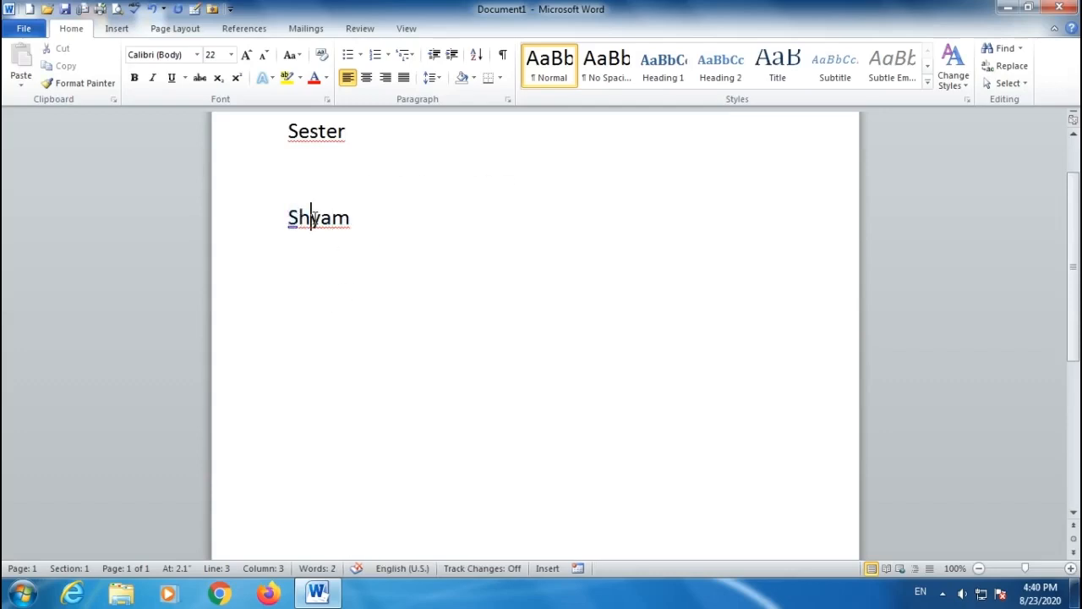
click(133, 10)
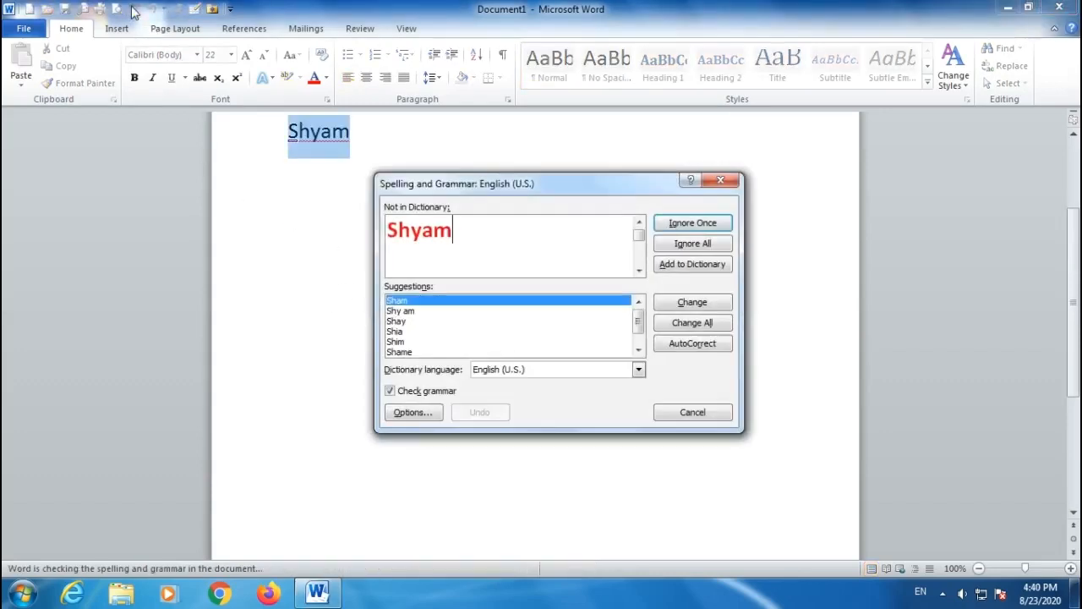
click(689, 225)
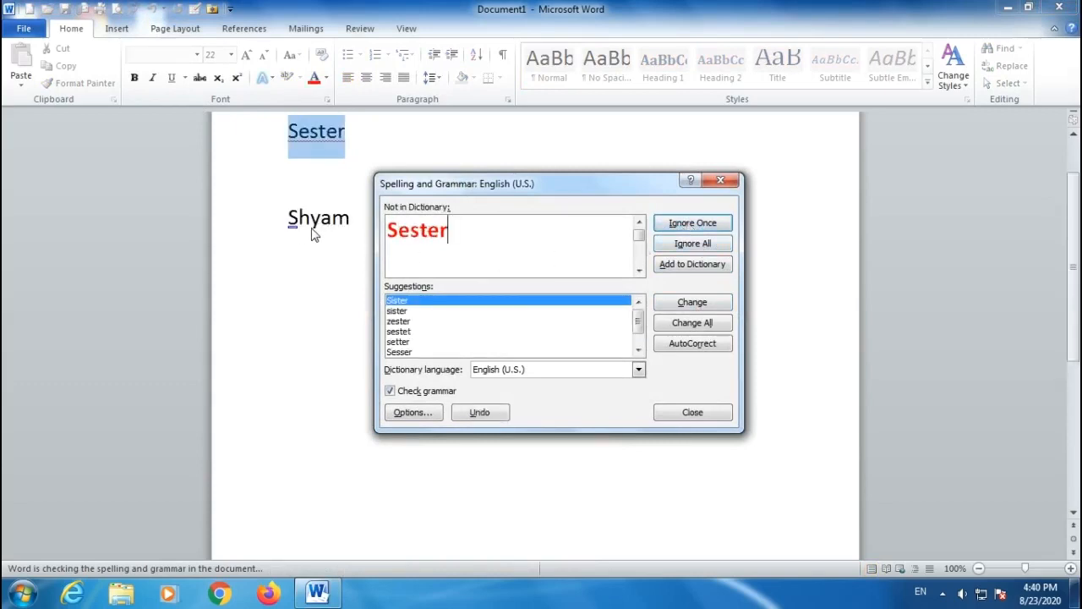
click(681, 414)
Undo the ignored spelling and the automatic capitalization of the first name
drag(374, 232, 305, 239)
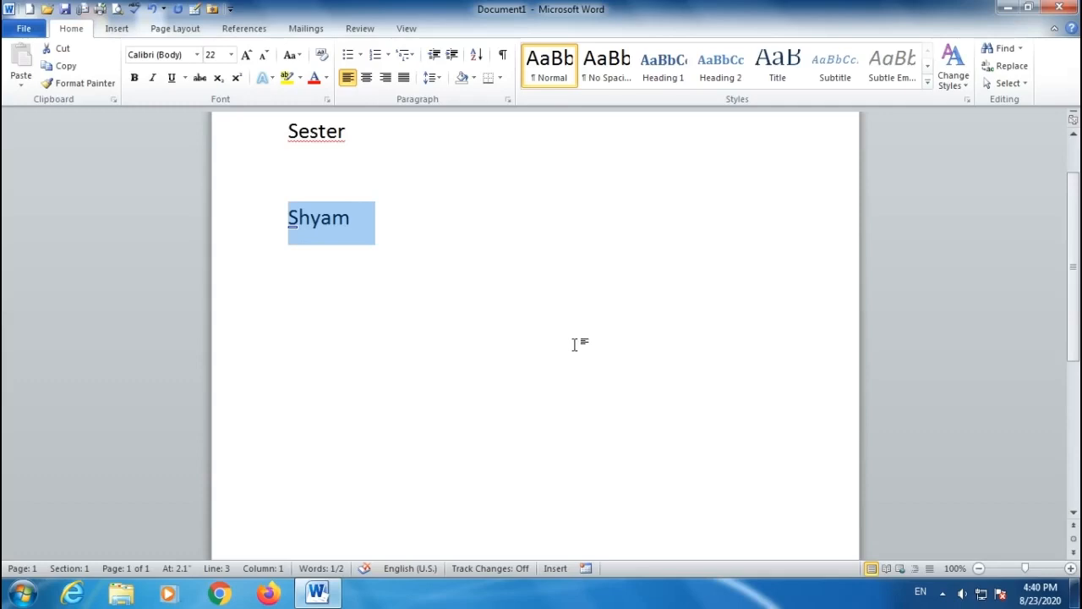
key(ctrl+z)
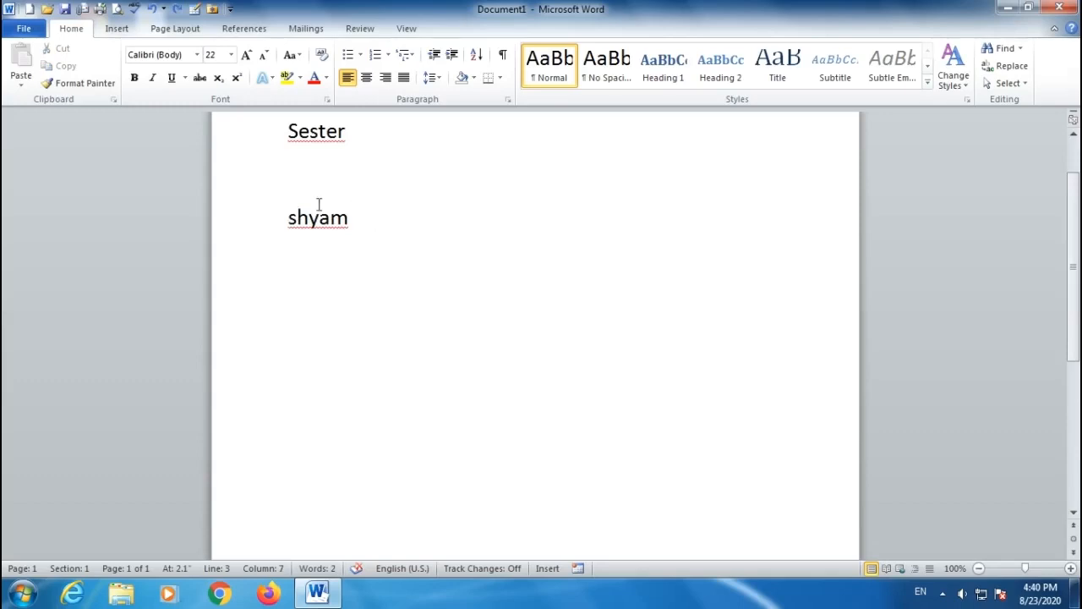
Run the spelling check again and highlight the flagged first name in the Spelling and Grammar dialog
click(119, 10)
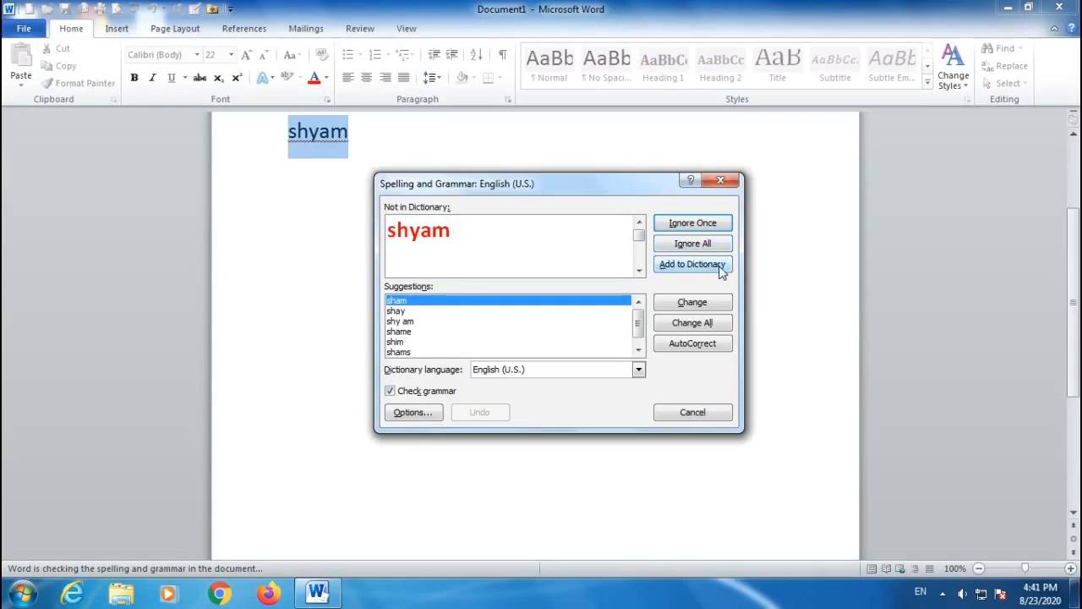
drag(467, 235, 388, 228)
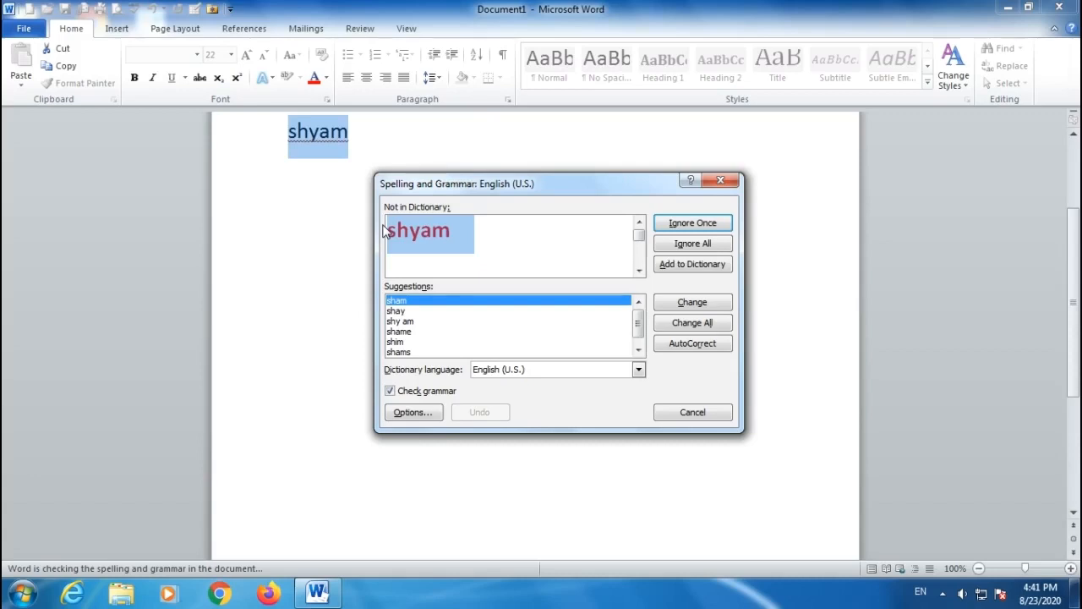
click(466, 232)
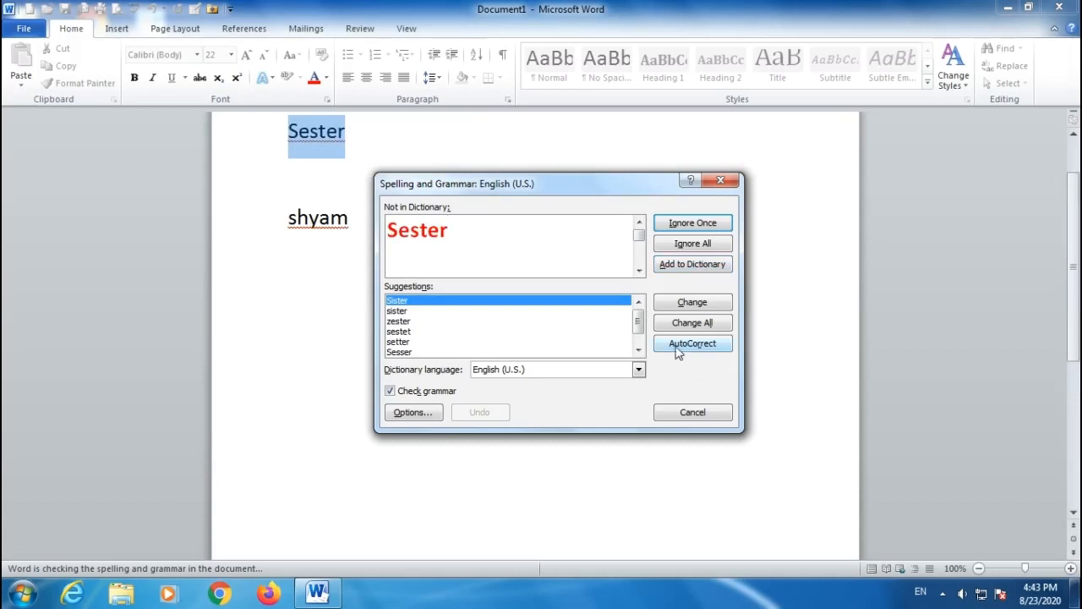
Pick the suggestion "Sister" for "Sester" in the spelling check and apply it as an AutoCorrect entry
drag(536, 191, 581, 165)
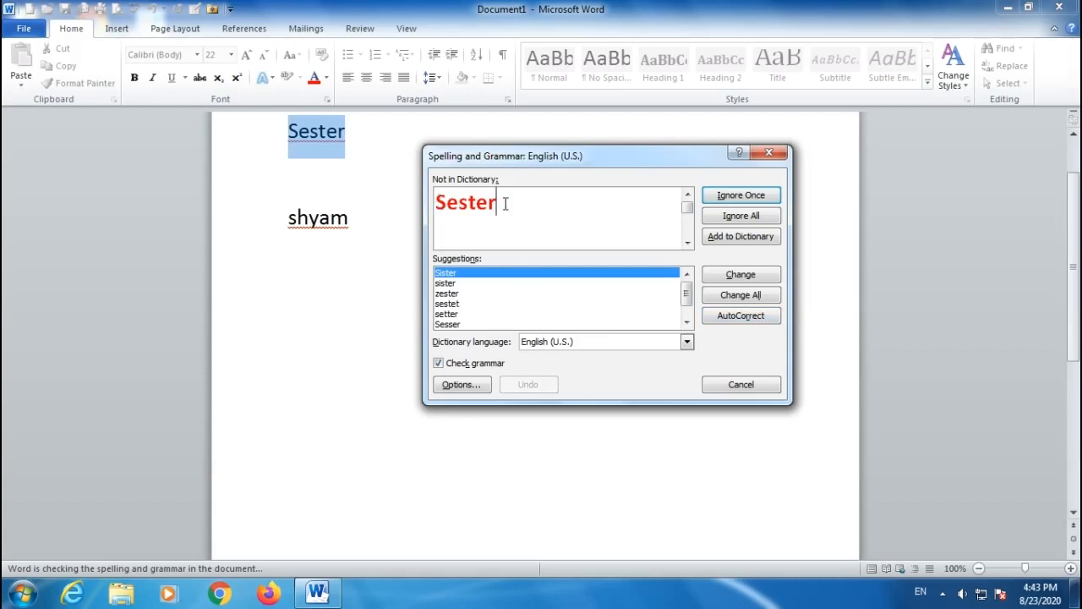
drag(437, 203, 506, 203)
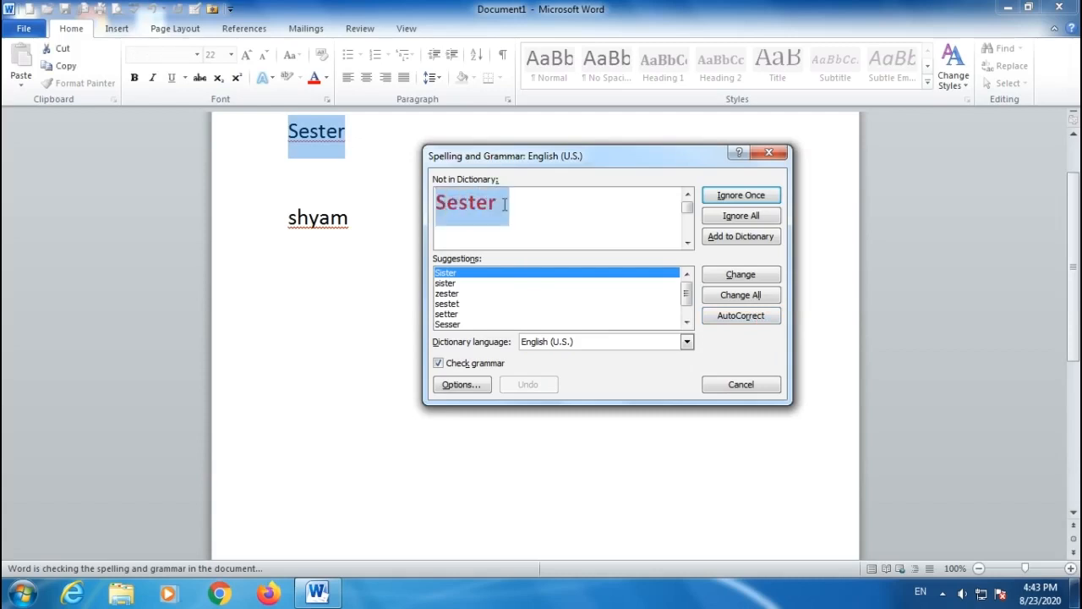
click(505, 205)
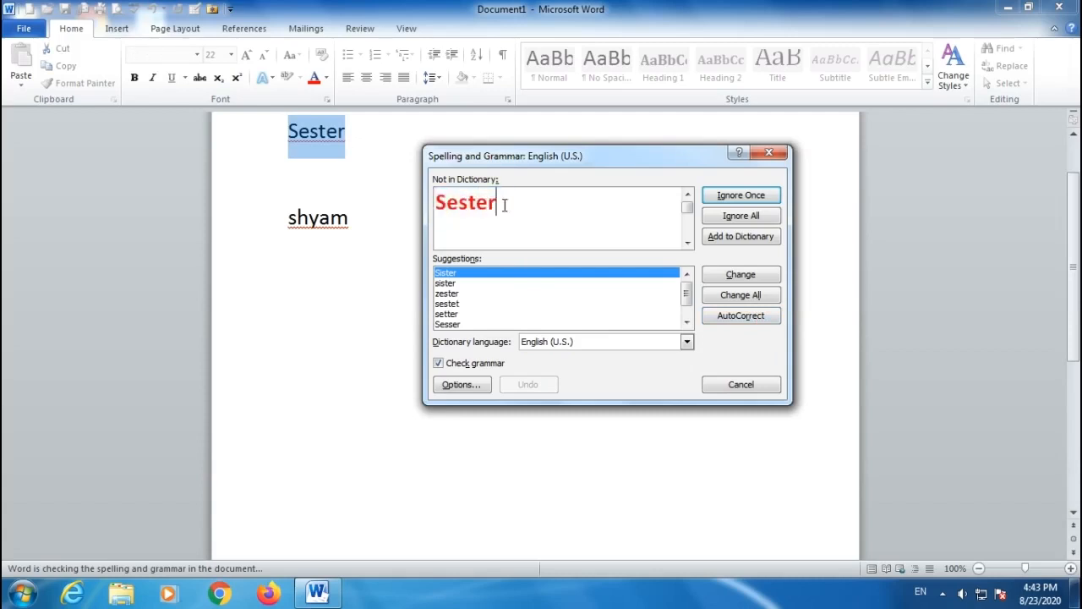
click(447, 285)
click(448, 294)
click(447, 304)
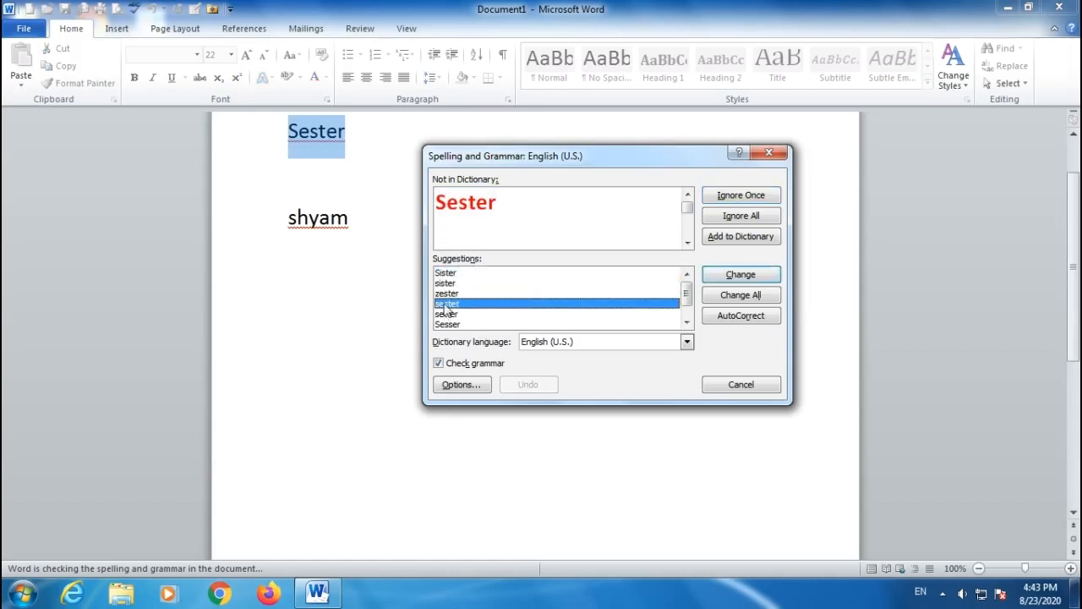
click(446, 273)
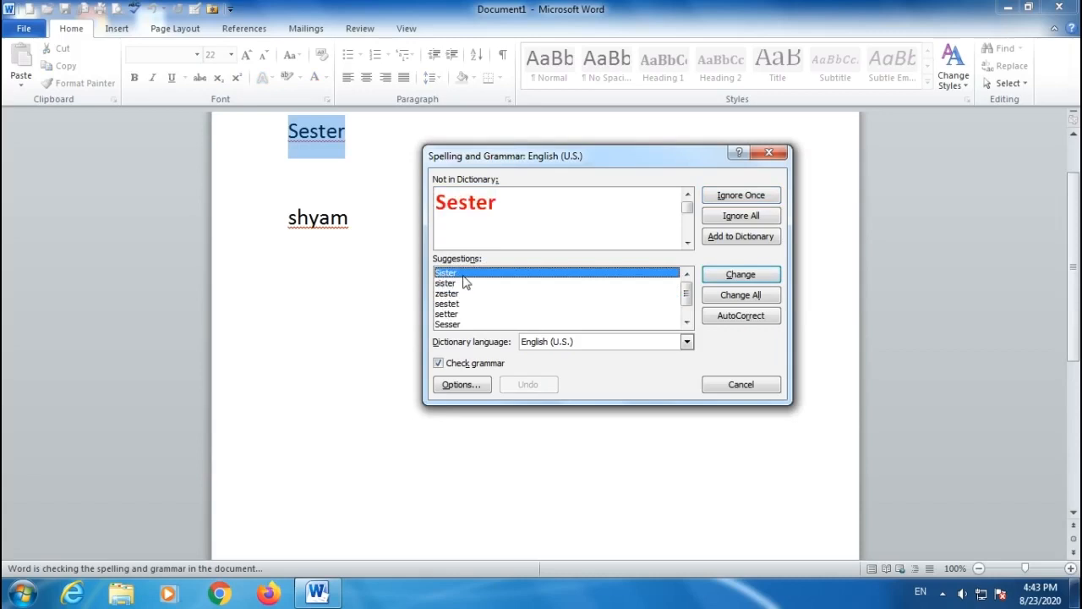
click(738, 318)
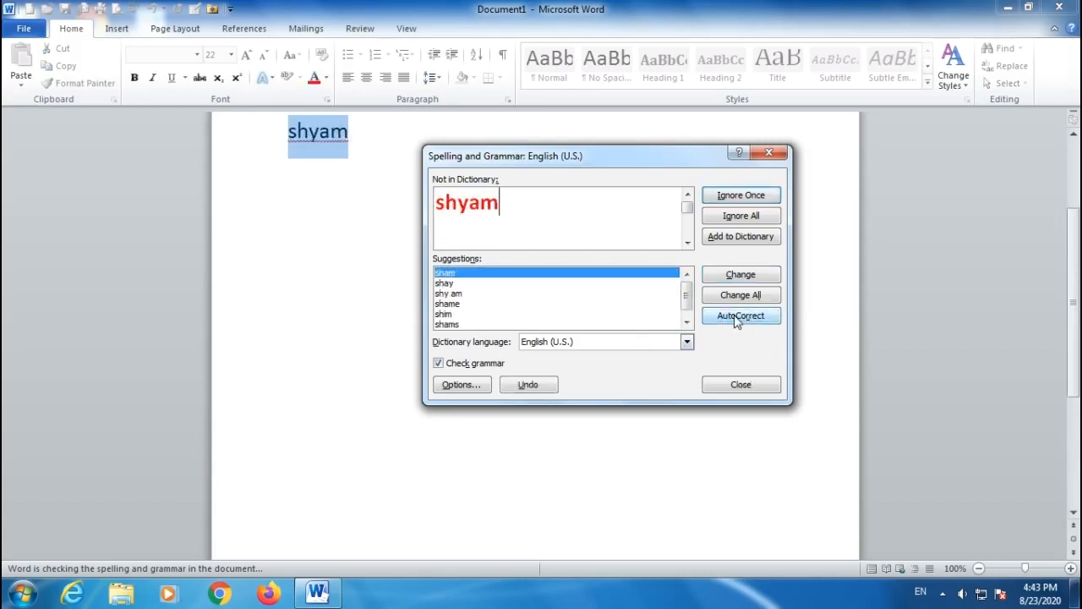
Close the spelling check and replace all of the document's text with the misspelled word "Sester" to trigger AutoCorrect
click(735, 388)
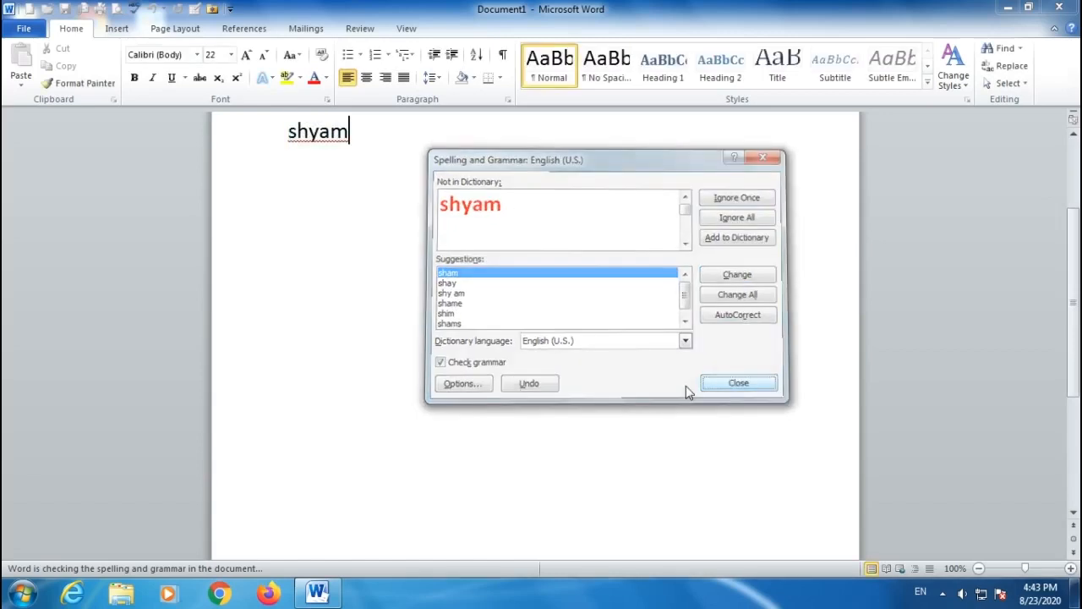
drag(381, 330, 185, 144)
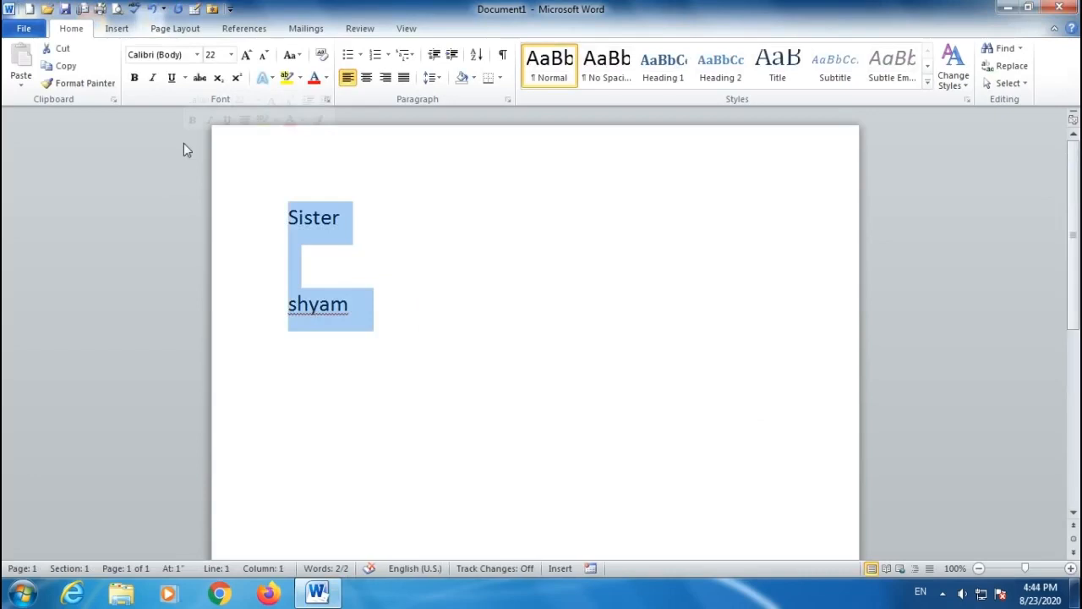
key(Delete)
text(Sest)
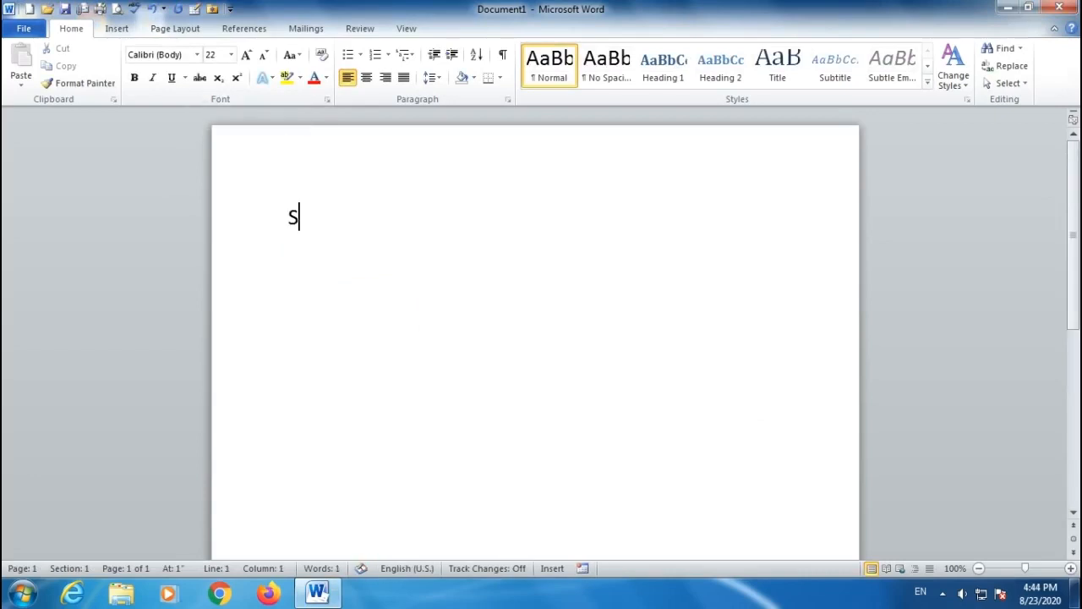
text(er)
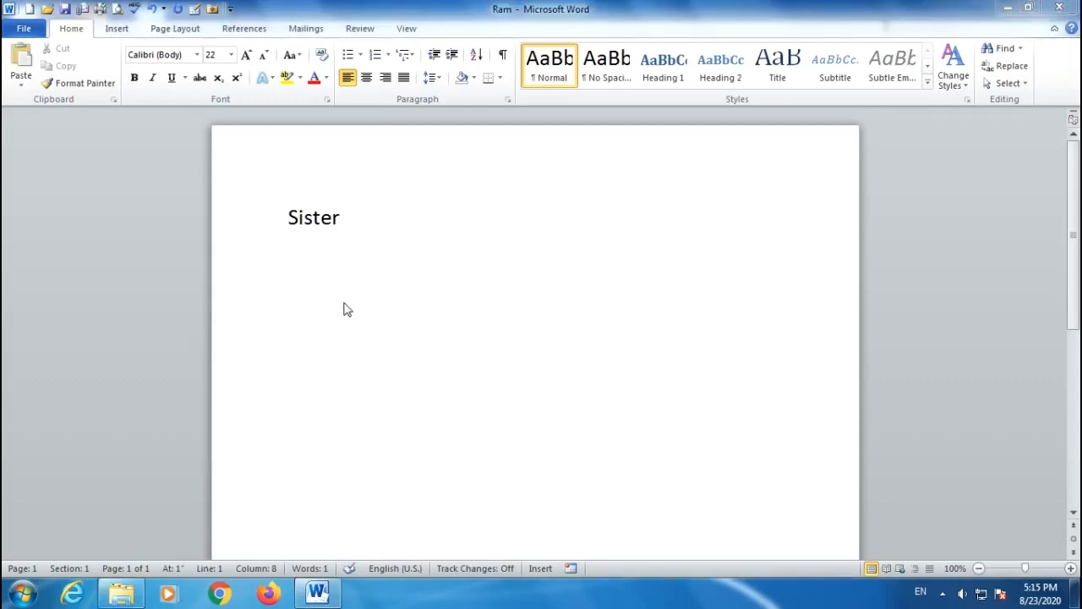
Highlight the corrected word "Sister", run the spelling check on the document and dismiss its completion message
drag(287, 217, 351, 218)
click(437, 282)
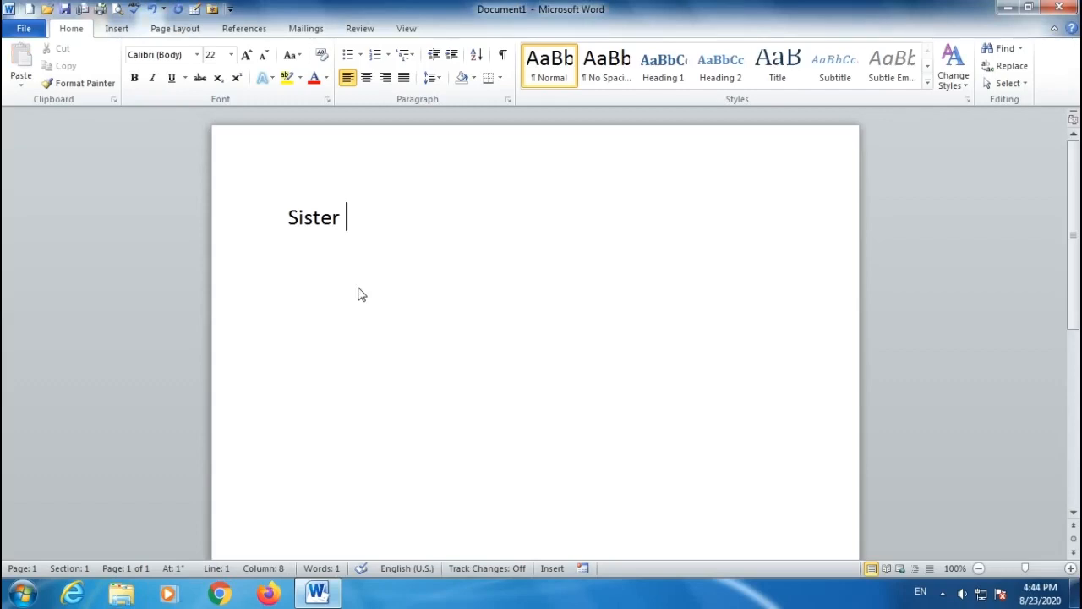
click(136, 10)
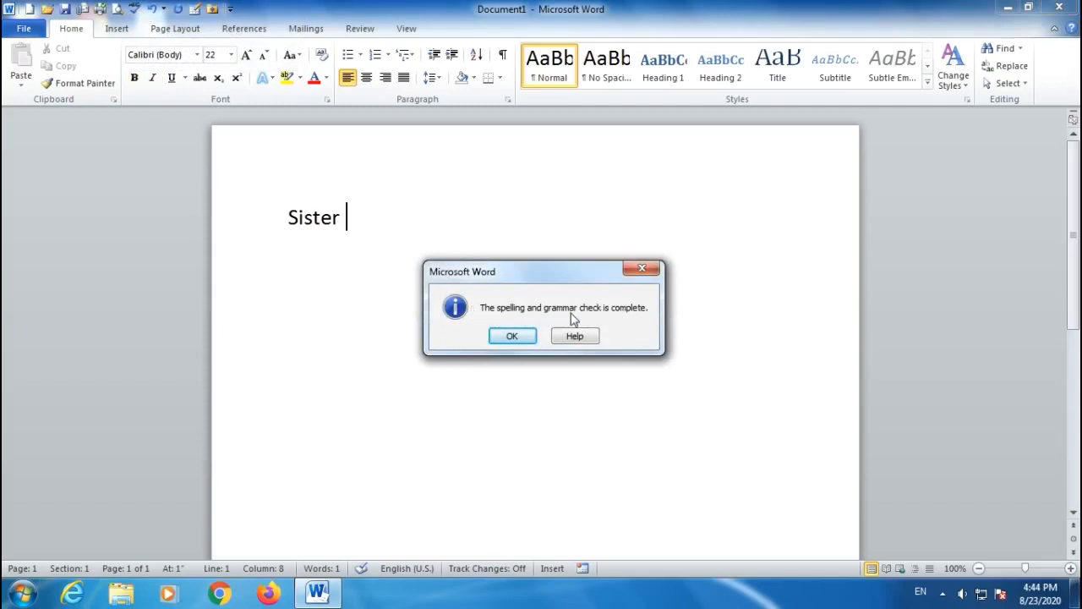
click(515, 337)
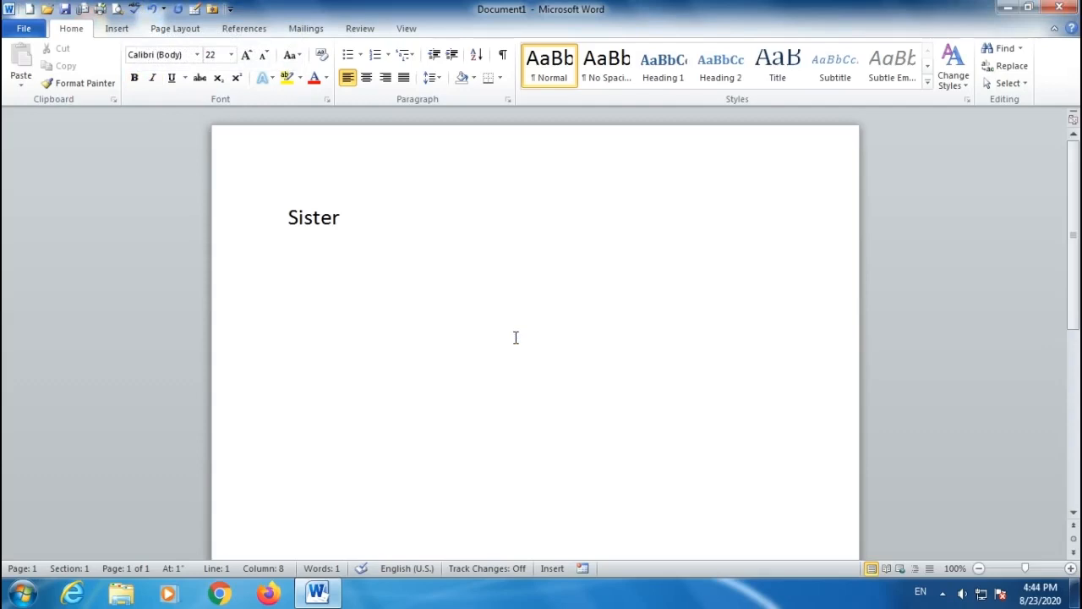
Undo the automatic correction of "Sester" and view that word in the spelling check, cancelling without a change
key(ctrl+z)
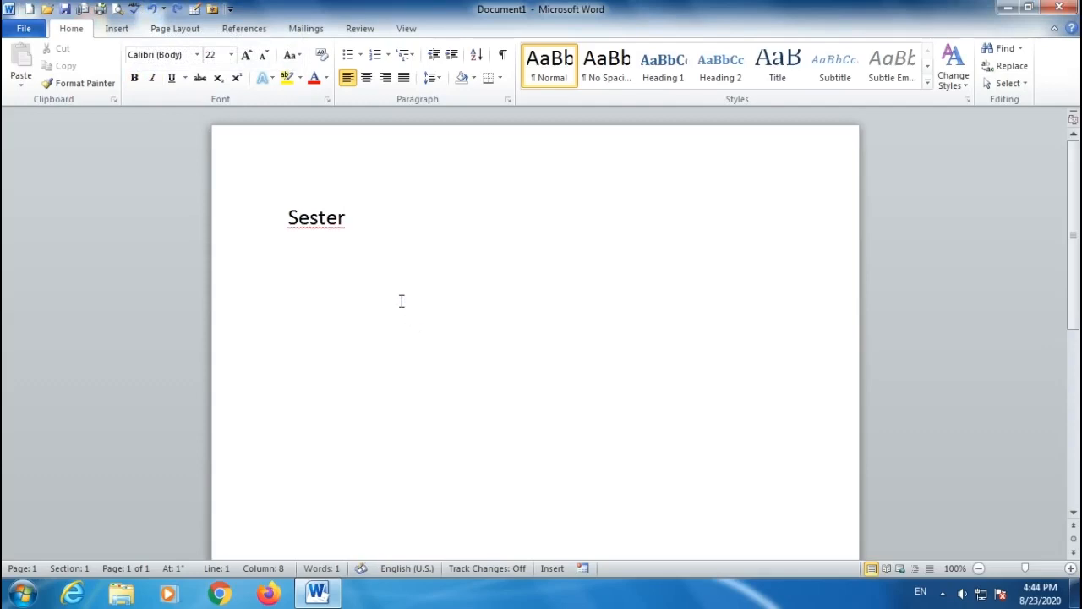
click(134, 9)
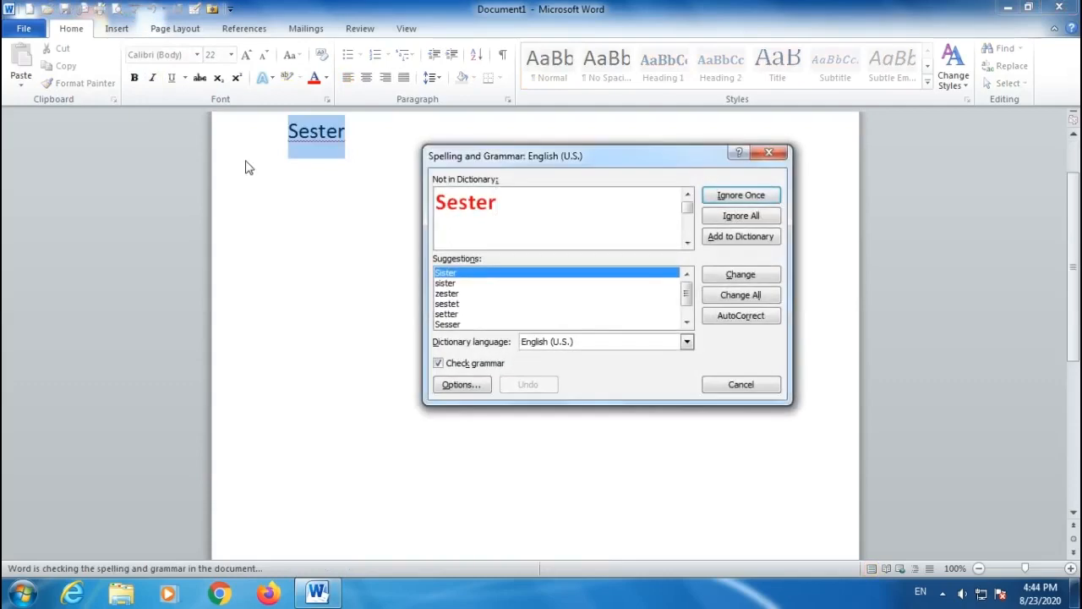
drag(608, 154, 534, 188)
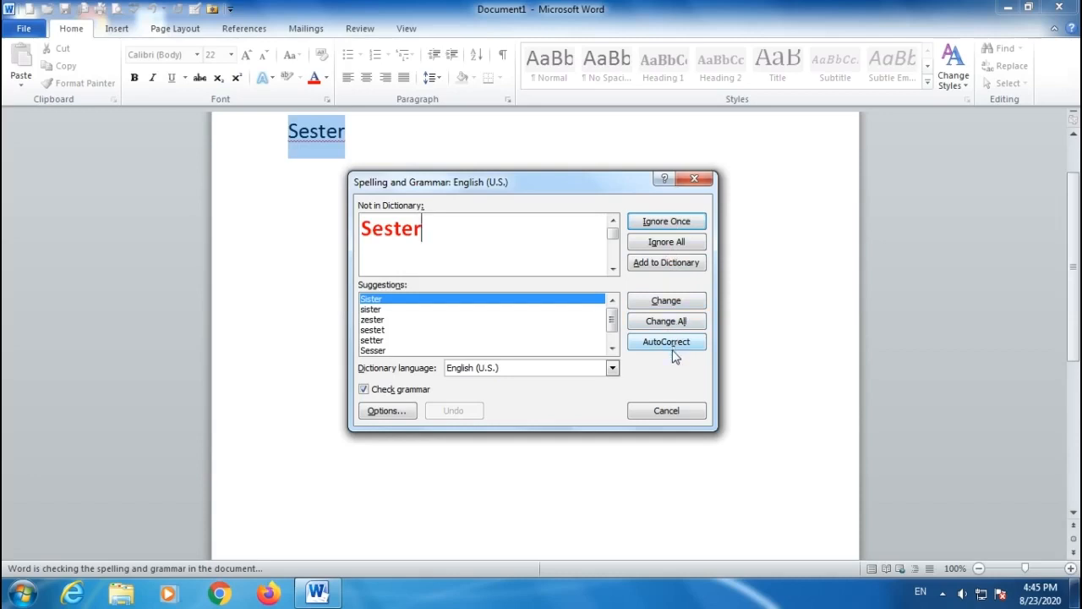
click(666, 422)
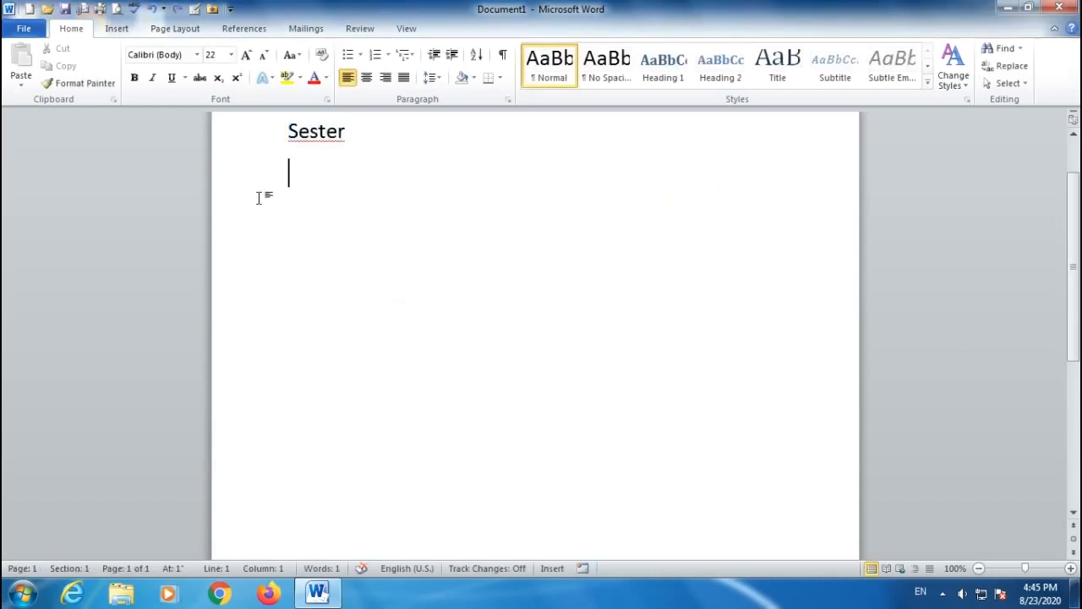
Clear the document and enter the line "India is the best" with double spaces between the words
key(Delete)
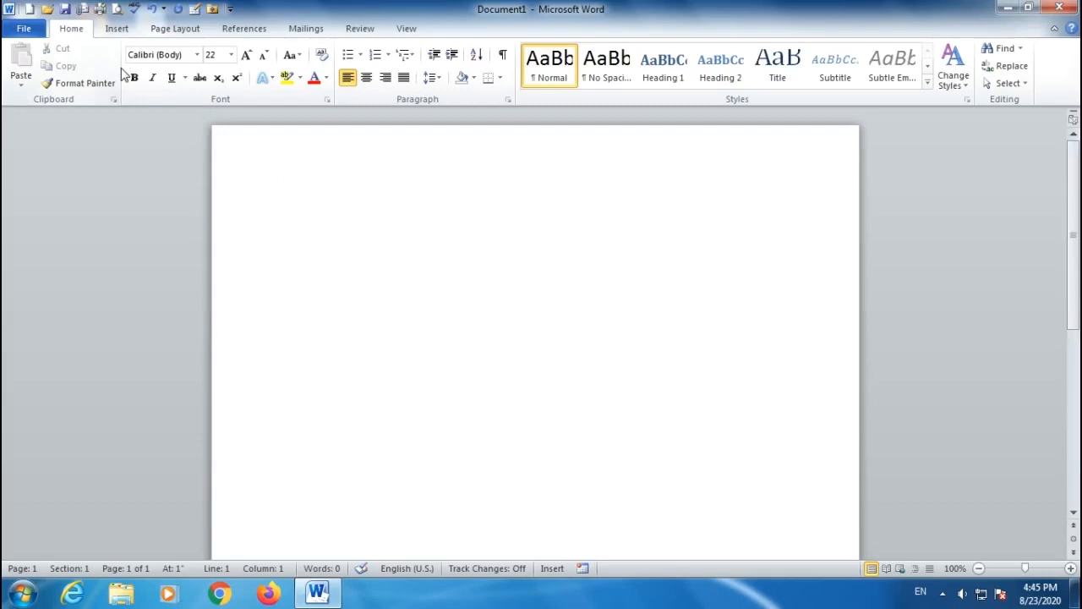
text(india  isthe best)
key(Return)
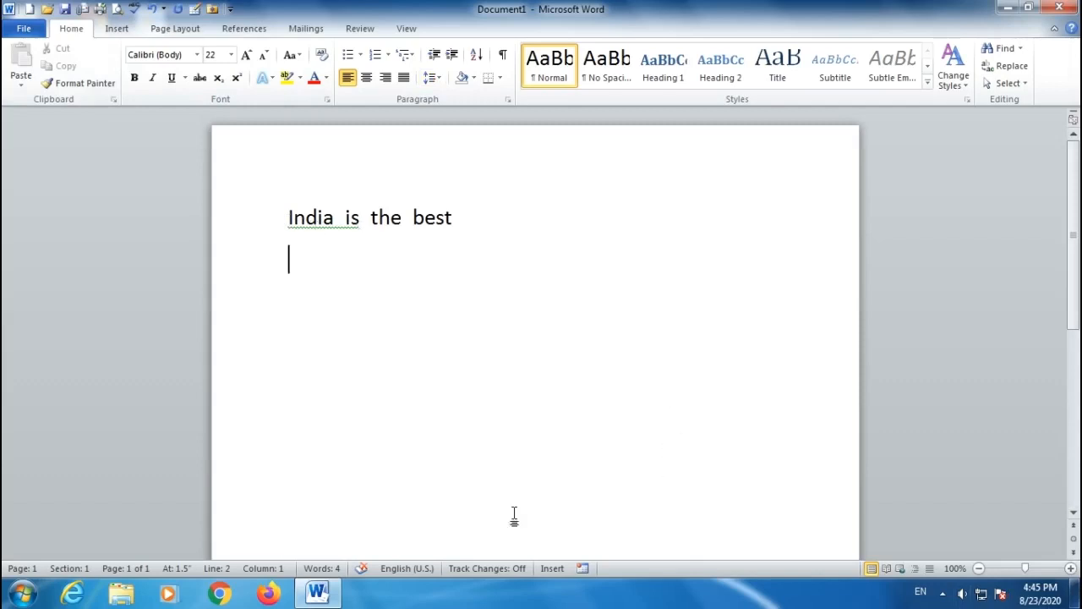
Run the spelling and grammar check and apply its suggested changes to remove every extra space from "India is the best"
click(135, 10)
drag(513, 188, 541, 199)
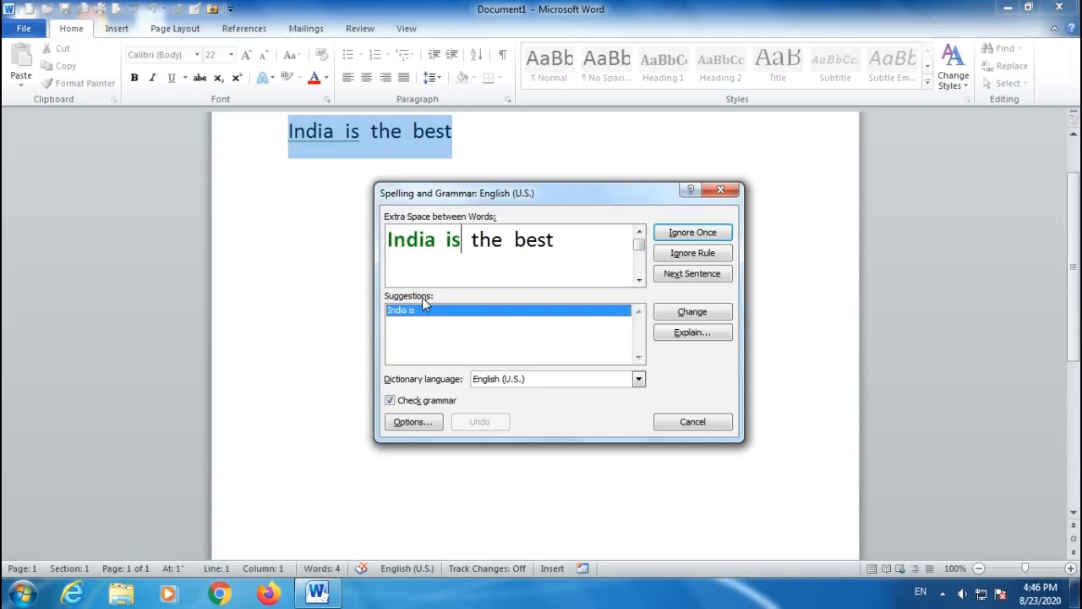
click(691, 315)
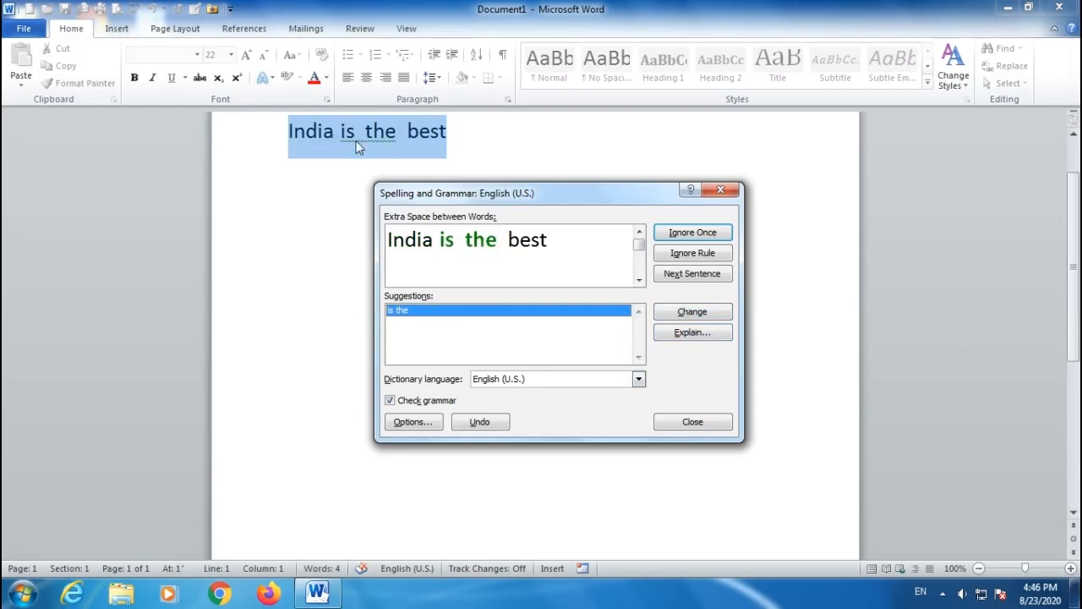
click(689, 314)
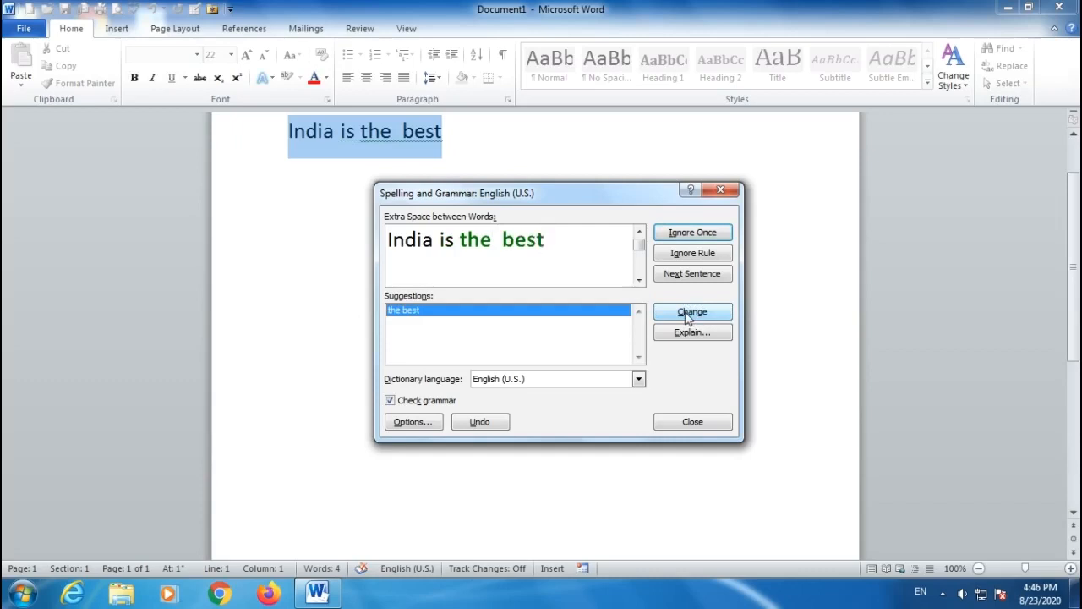
click(687, 315)
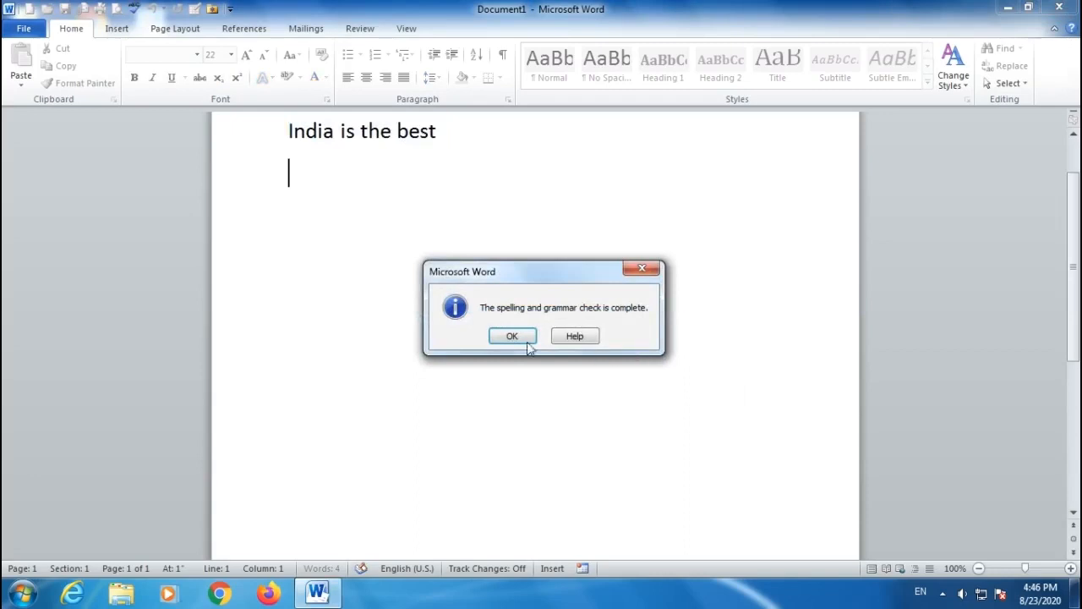
click(512, 335)
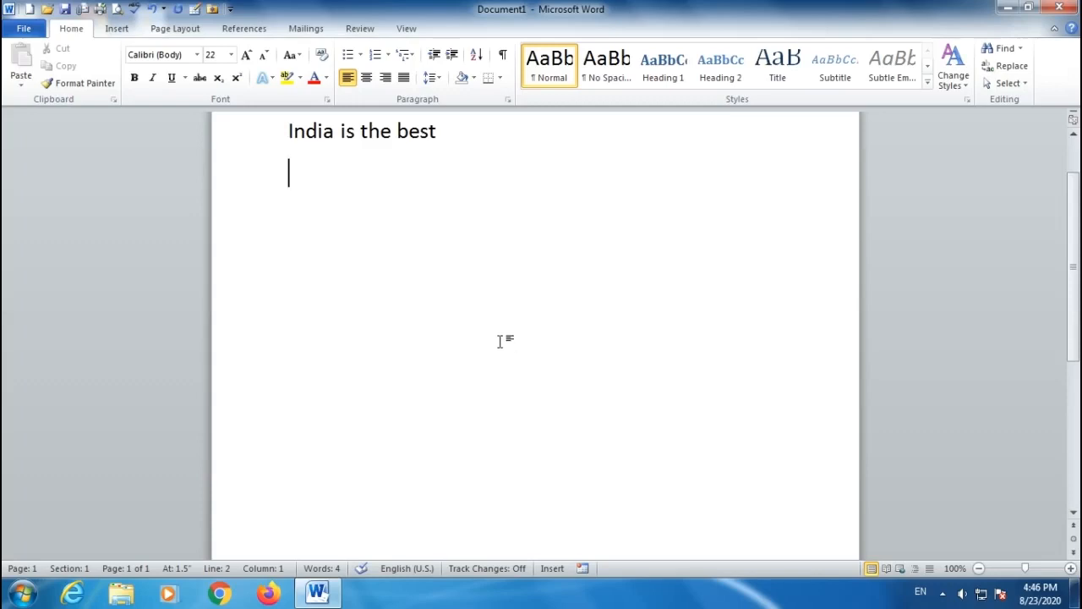
Enter the sentence "He can not do this work" on the second line and highlight it for review
text(He can)
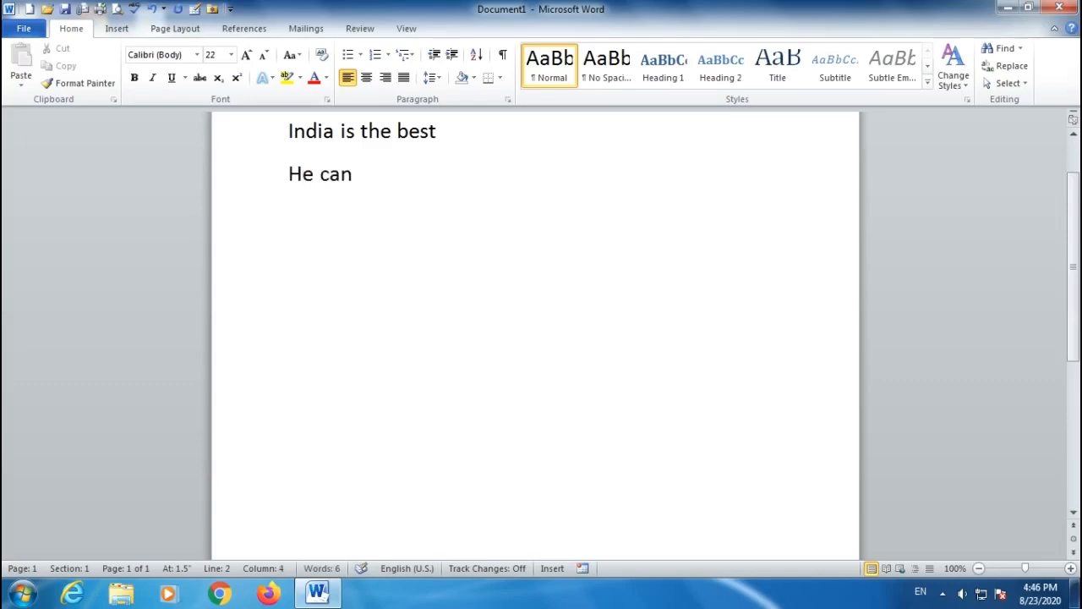
text( not do thi)
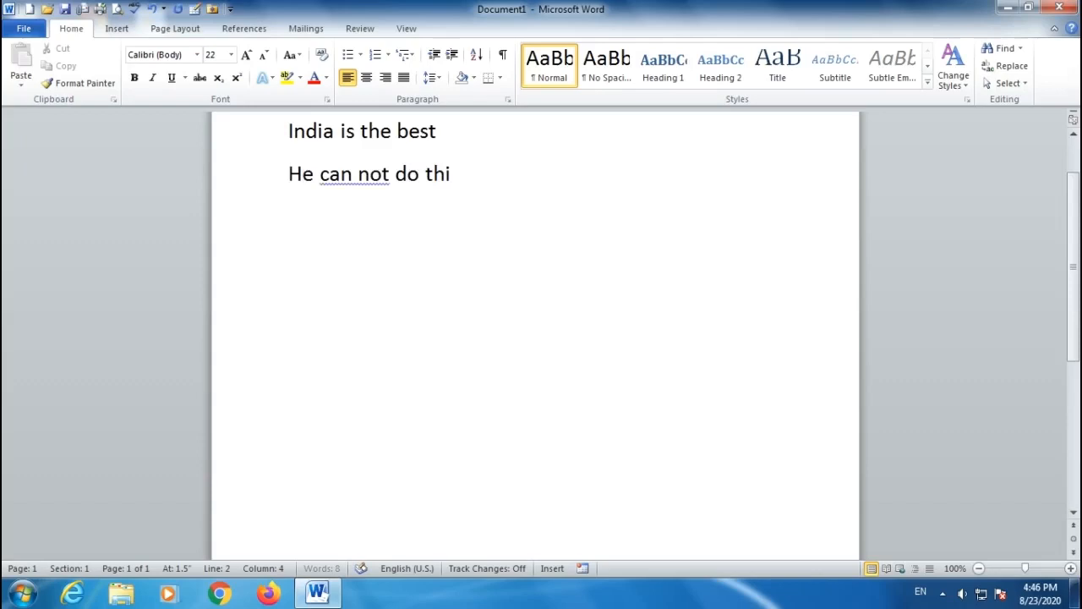
text(s work)
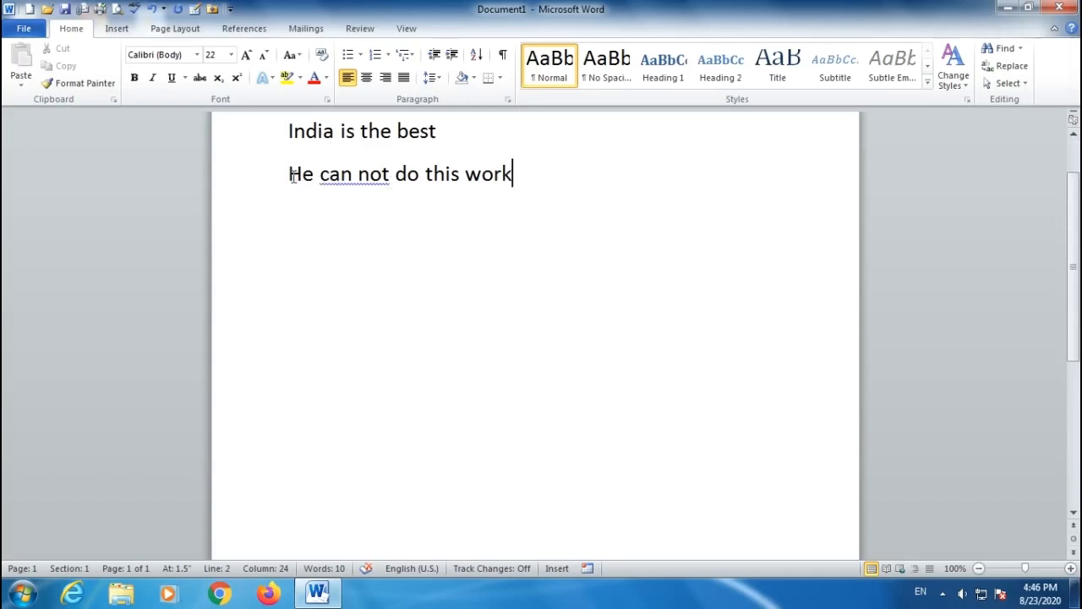
drag(288, 173, 512, 177)
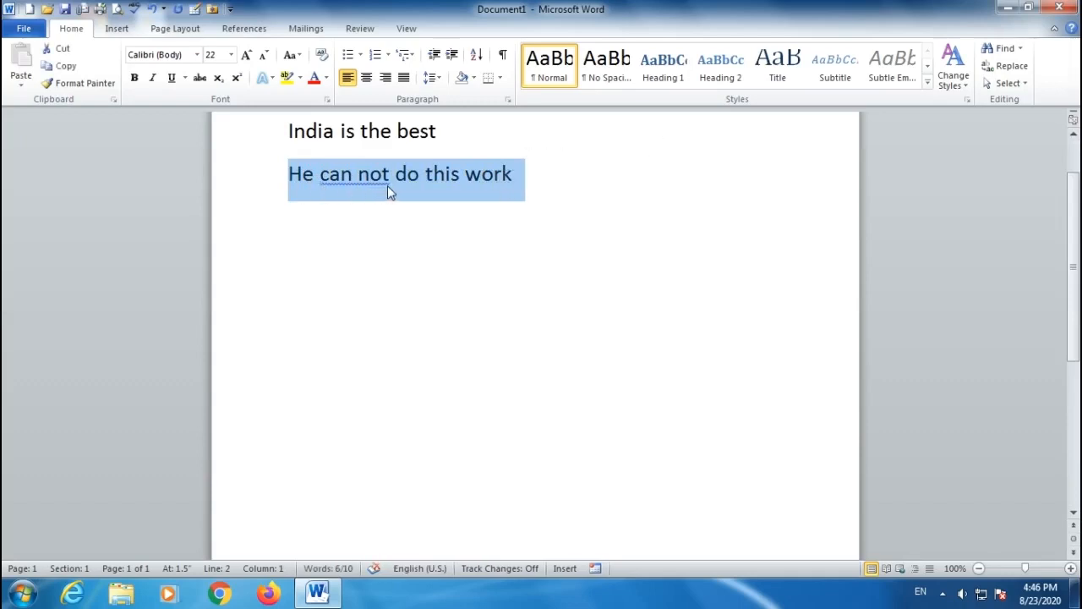
click(430, 280)
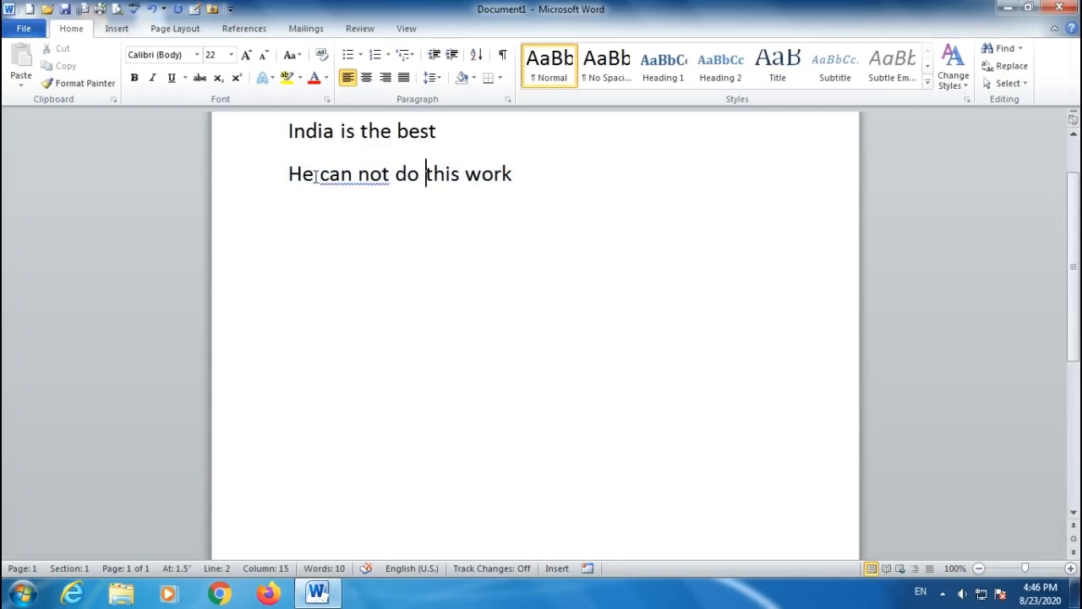
Check the selected words "can not", change them to "cannot", and continue the check through the rest of the document
drag(321, 174, 390, 175)
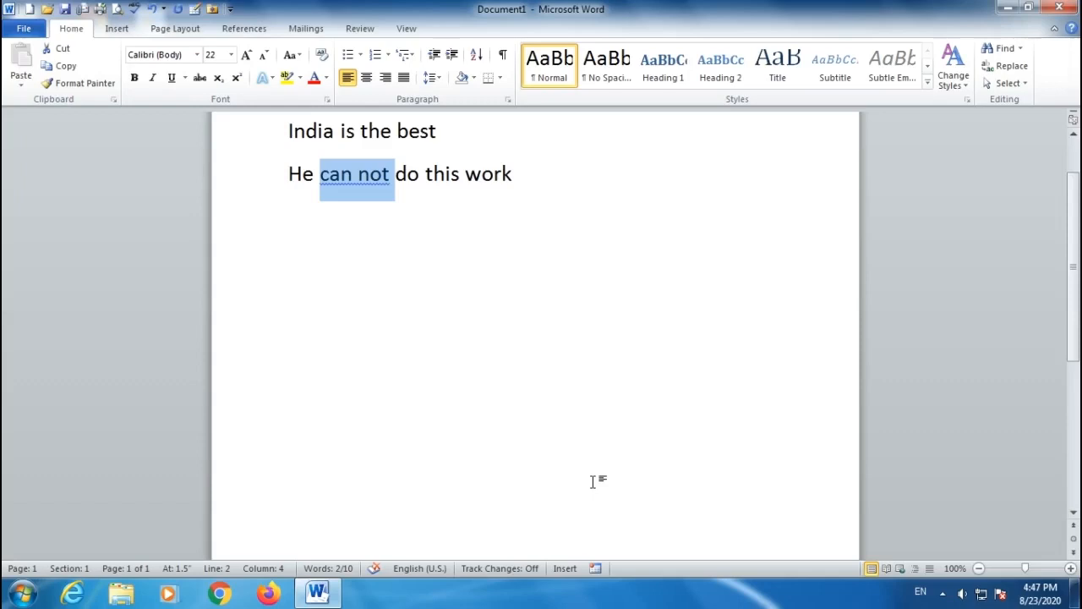
click(135, 9)
drag(527, 189, 513, 203)
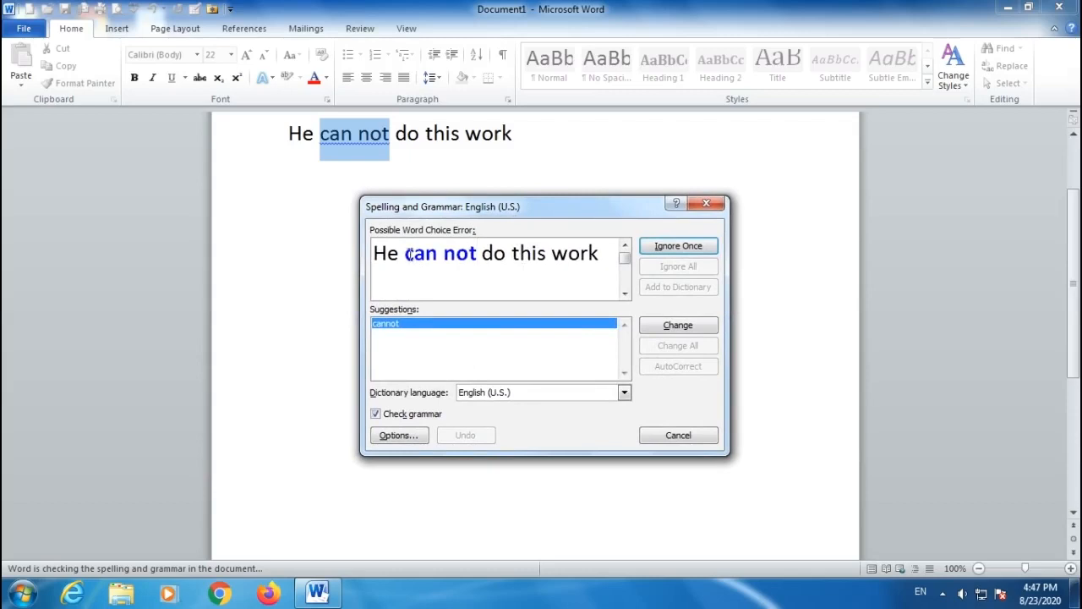
drag(405, 254, 482, 254)
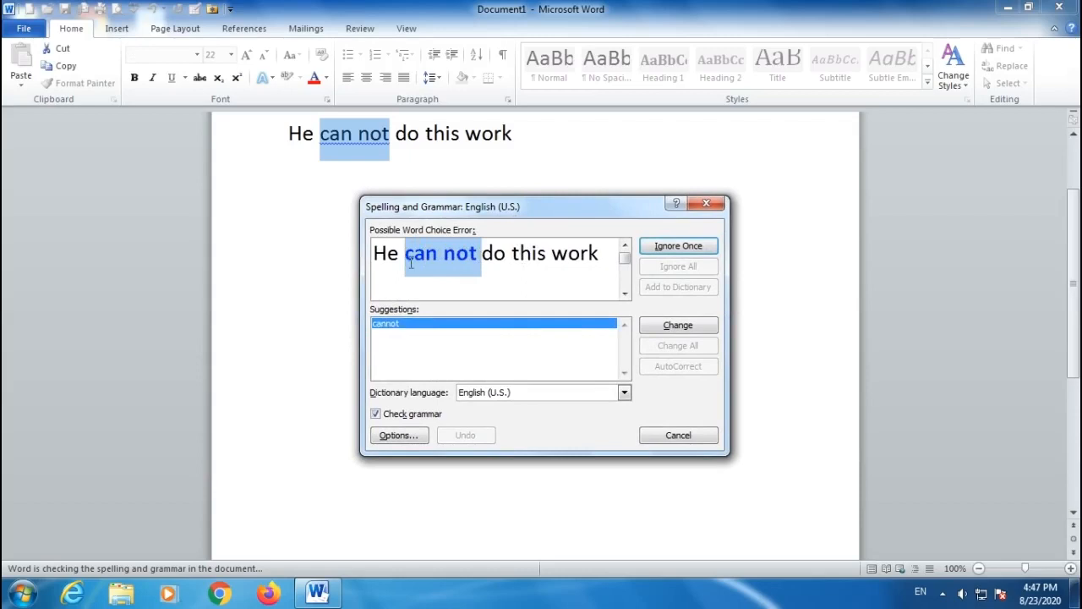
click(677, 328)
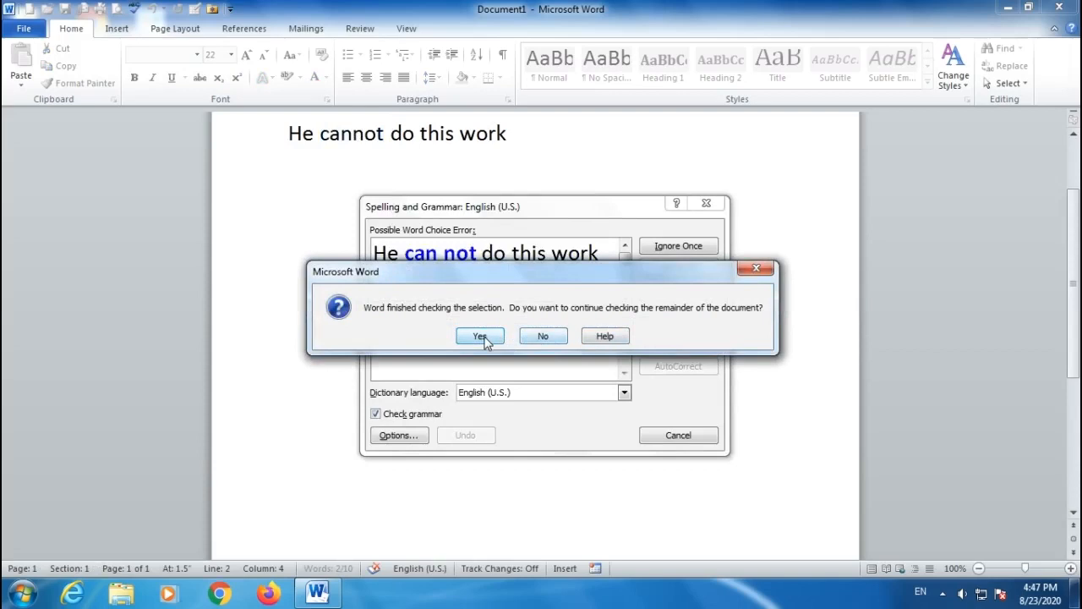
click(484, 339)
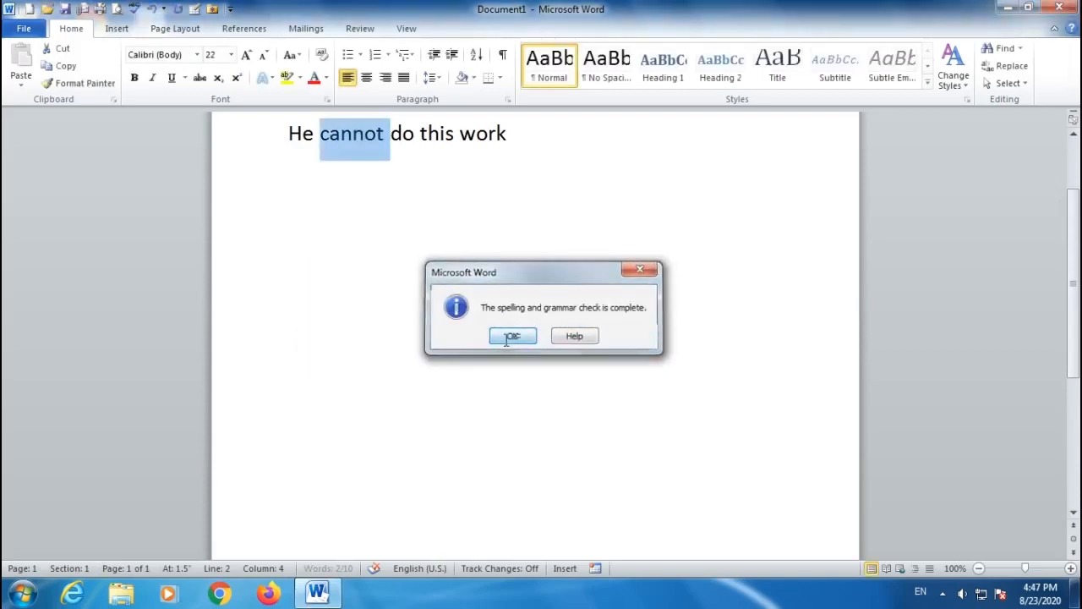
click(494, 337)
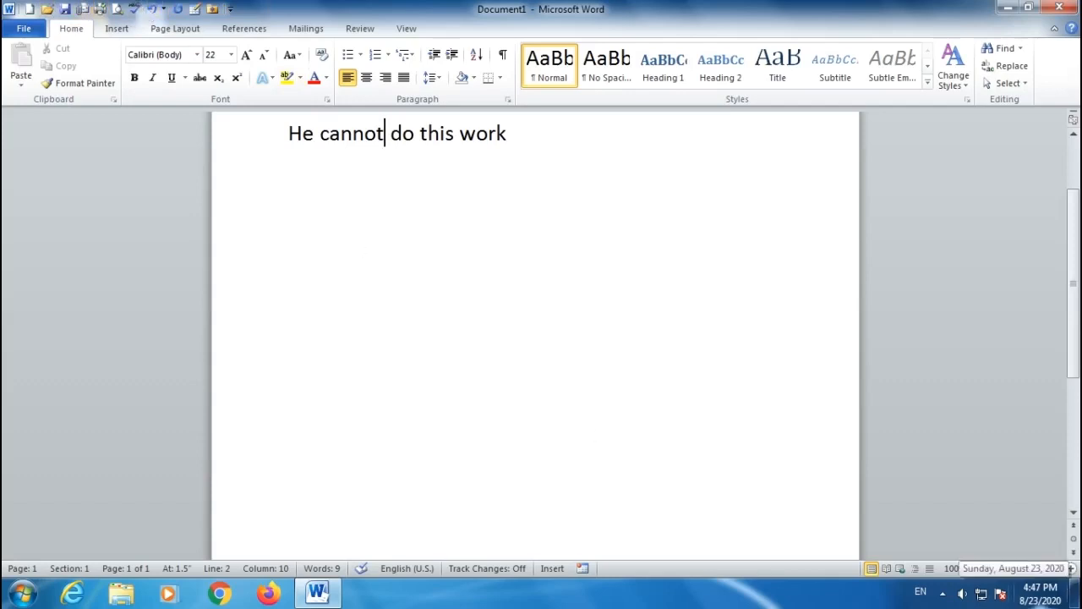
Delete the sentence "He cannot do this work" and its empty line, keeping only "India is the best"
key(ctrl+z)
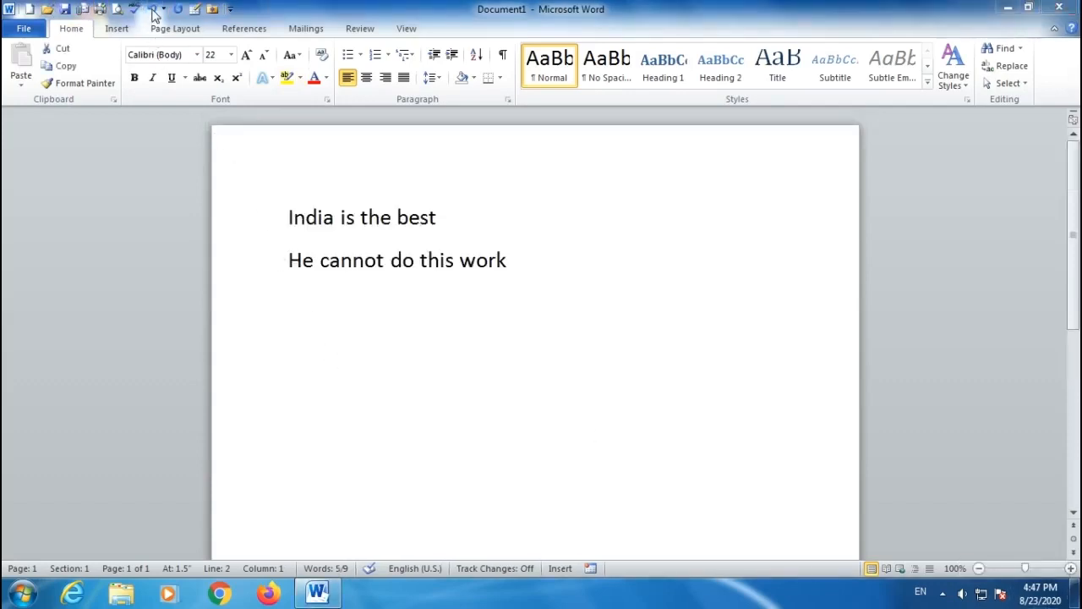
mouse_move(278, 307)
mouse_down()
mouse_move(538, 285)
mouse_move(25, 238)
mouse_move(45, 287)
mouse_up()
click(566, 270)
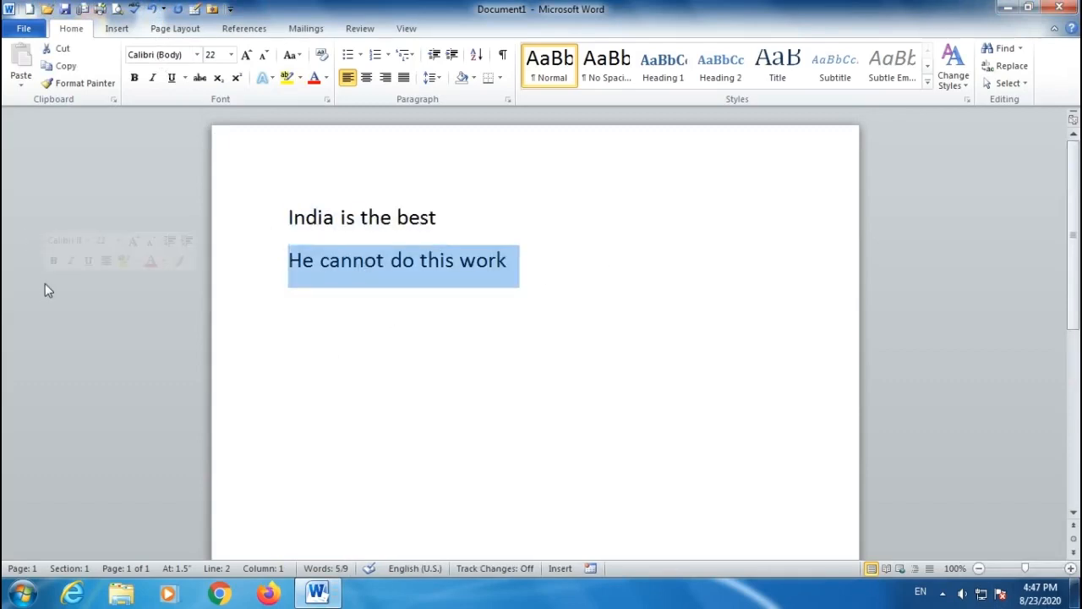
key(Delete)
key(BackSpace)
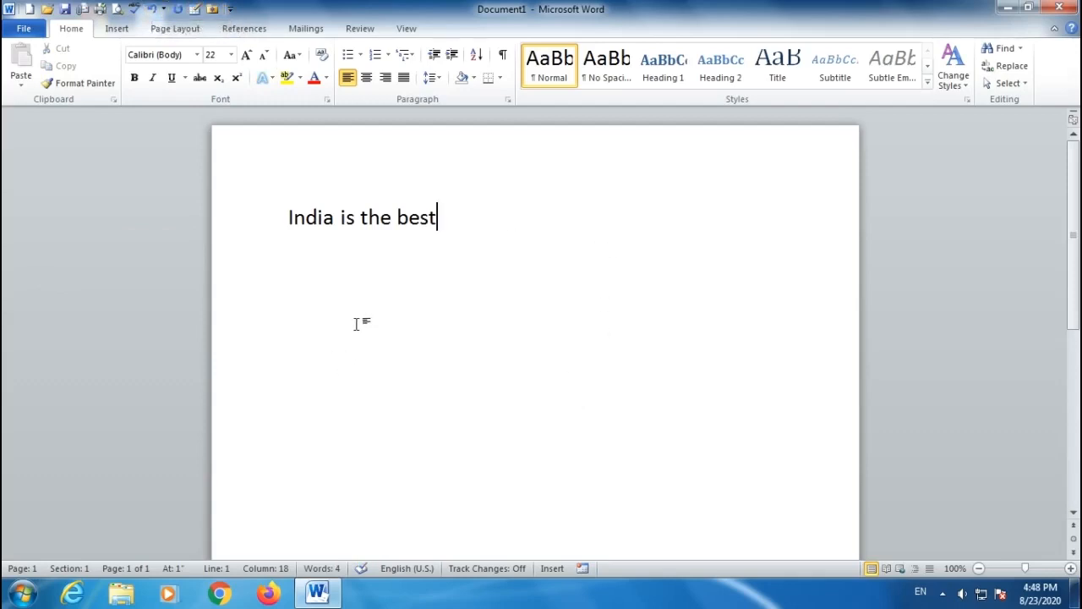
Copy "India is the best" and paste it repeatedly to build a multi-line paragraph of the same phrase
drag(289, 217, 441, 218)
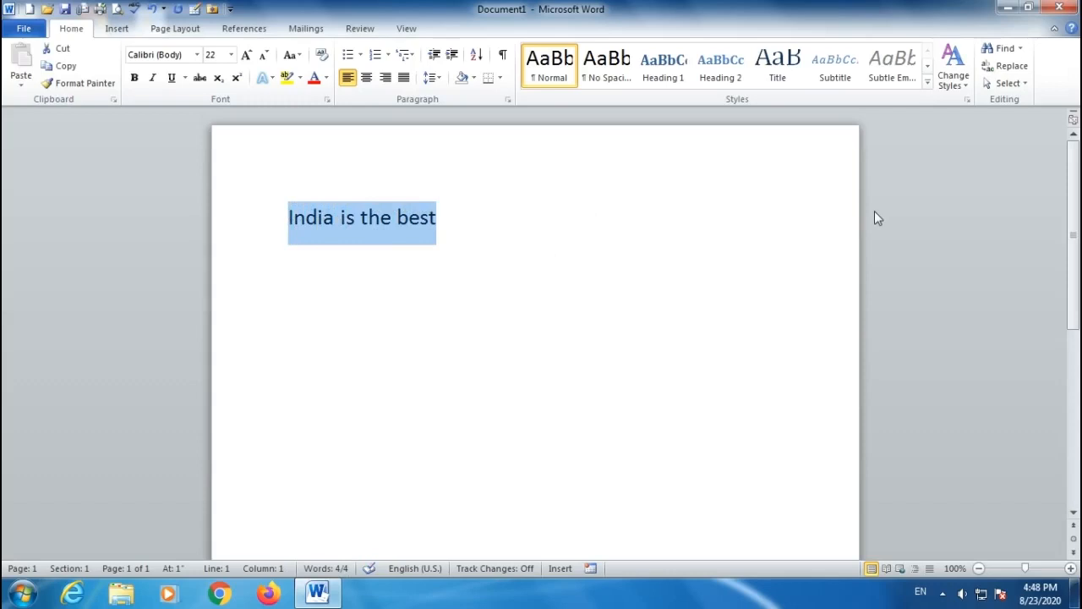
key(ctrl+c)
key(ctrl+v)
key(ctrl+v)
key(ctrl+v)
key(ctrl+v)
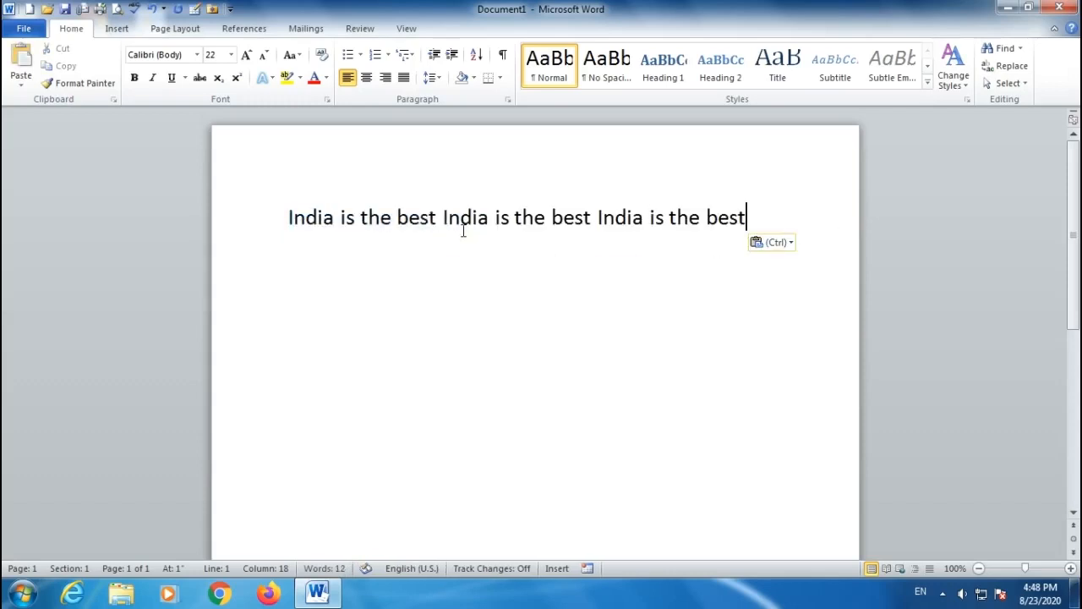
key(ctrl+v)
key(ctrl+v)
key(ctrl+v)
key(ctrl+v)
key(ctrl+v)
key(ctrl+v)
key(ctrl+v)
key(ctrl+v)
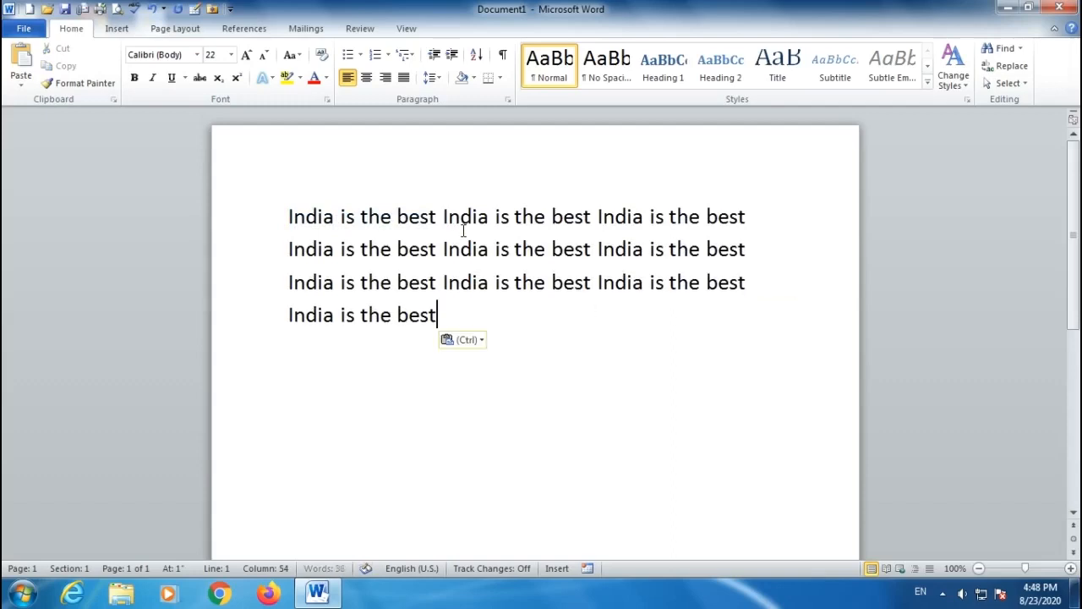
Paste "India is the best" repeatedly at the end of the text until it fills seven lines of page three
key(ctrl+v)
key(ctrl+v)
key(ctrl+v)
key(ctrl+v)
key(ctrl+v)
key(ctrl+v)
key(ctrl+v)
key(ctrl+v)
key(ctrl+v)
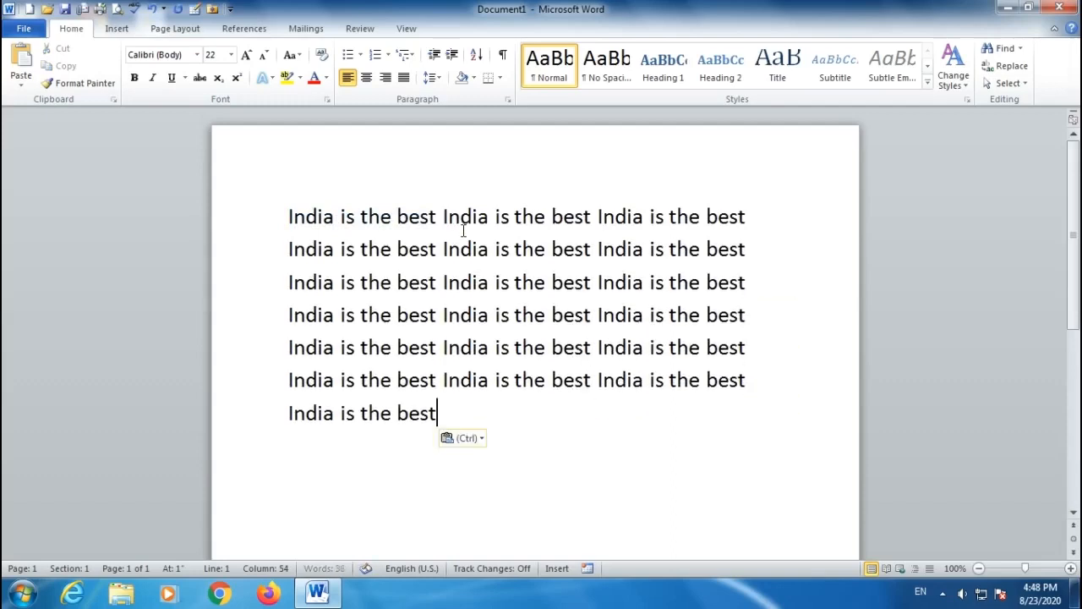
key(ctrl+v)
key(ctrl+v)
key(ctrl+v)
key(ctrl+v)
key(ctrl+v)
key(ctrl+v)
key(ctrl+v)
key(ctrl+v)
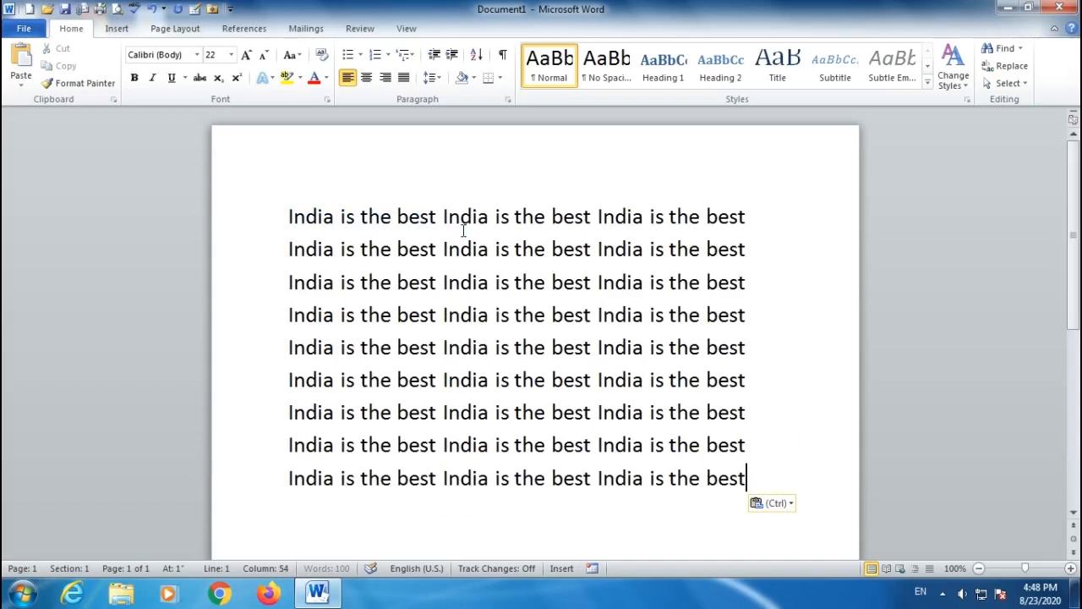
key(ctrl+v)
key(ctrl+v)
key(ctrl+v)
key(ctrl+v)
key(ctrl+v)
key(ctrl+v)
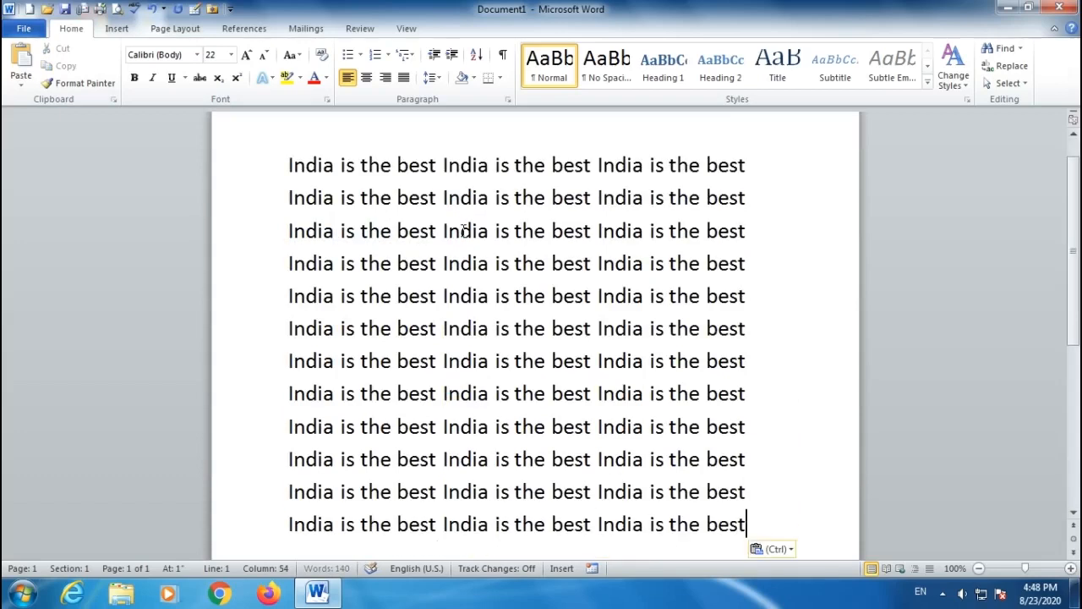
key(ctrl+v)
key(ctrl+v)
key(ctrl+v)
key(ctrl+v)
key(ctrl+v)
key(ctrl+v)
key(ctrl+v)
key(ctrl+v)
key(ctrl+v)
key(ctrl+v)
key(ctrl+v)
key(ctrl+v)
key(ctrl+v)
key(ctrl+v)
key(ctrl+v)
key(ctrl+v)
key(ctrl+v)
key(ctrl+v)
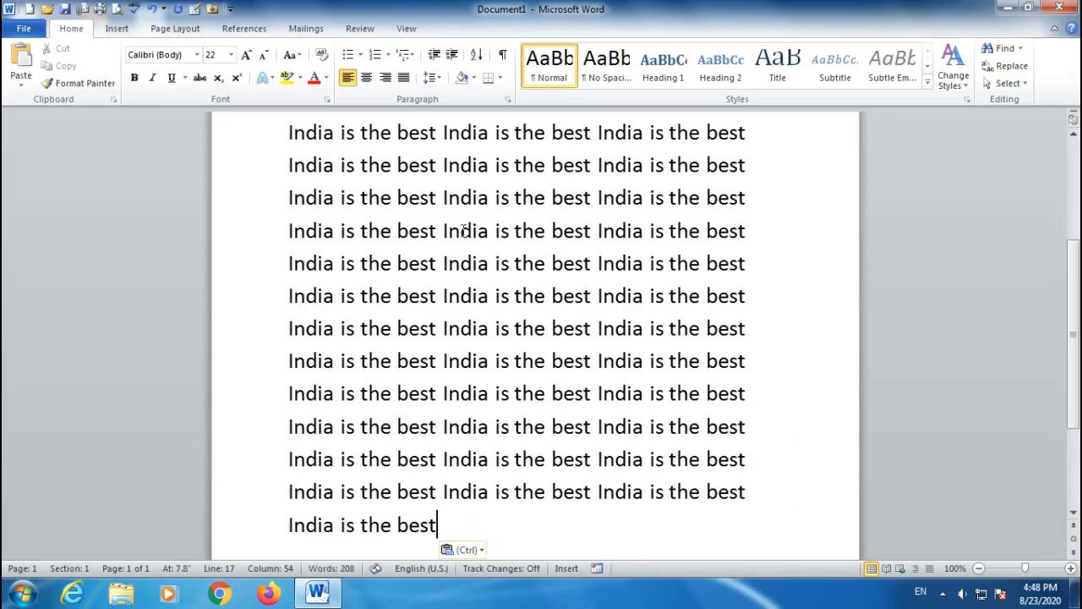
key(ctrl+v)
key(ctrl+v)
key(ctrl+v)
key(ctrl+v)
key(ctrl+v)
key(ctrl+v)
key(ctrl+v)
key(ctrl+v)
key(ctrl+v)
key(ctrl+v)
key(ctrl+v)
key(ctrl+v)
key(ctrl+v)
key(ctrl+v)
key(ctrl+v)
key(ctrl+v)
key(ctrl+v)
key(ctrl+v)
key(ctrl+v)
key(ctrl+v)
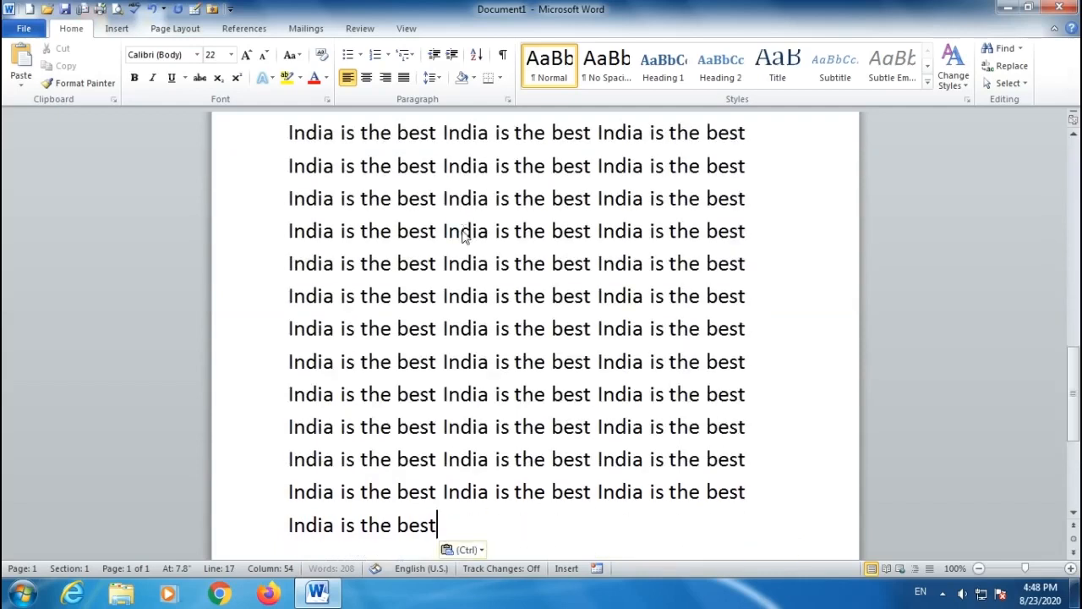
key(ctrl+v)
key(ctrl+v)
key(ctrl+v)
key(ctrl+v)
key(ctrl+v)
key(ctrl+v)
key(ctrl+v)
key(ctrl+v)
key(ctrl+v)
key(ctrl+v)
key(ctrl+v)
key(ctrl+v)
key(ctrl+v)
key(ctrl+v)
key(ctrl+v)
key(ctrl+v)
key(ctrl+v)
key(ctrl+v)
key(ctrl+v)
key(ctrl+v)
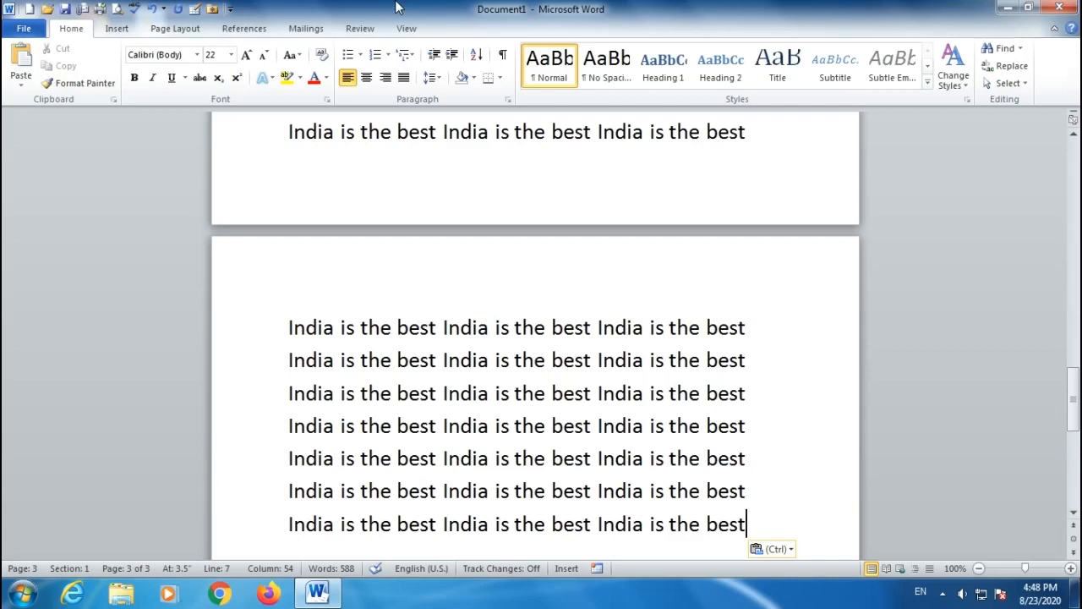
Undo the most recent "India is the best" pastes one at a time until the text ends on page two
click(152, 12)
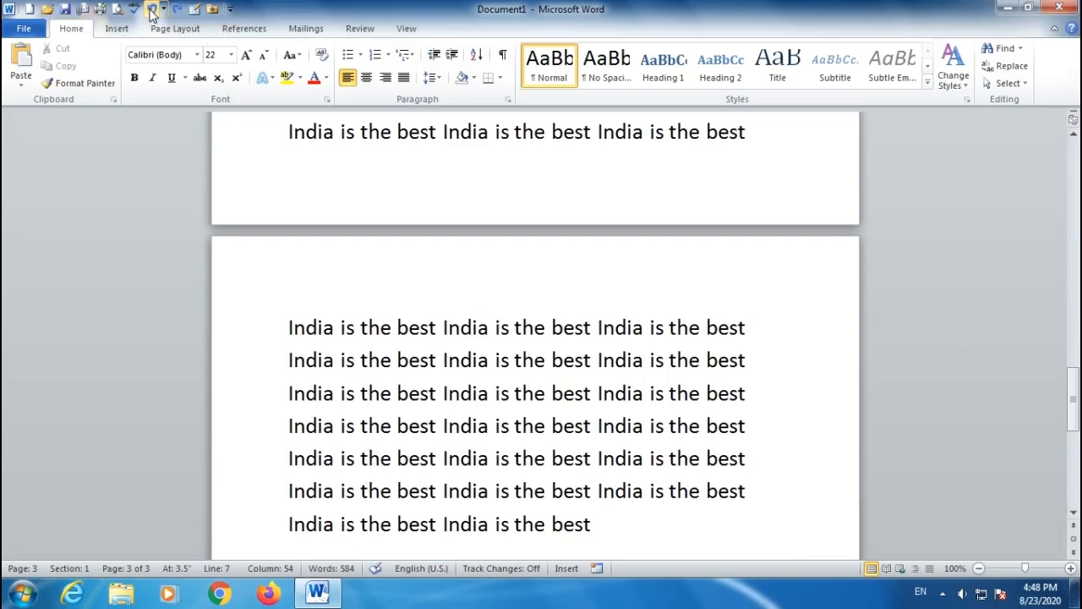
click(152, 12)
click(152, 12)
click(153, 12)
click(153, 12)
click(152, 12)
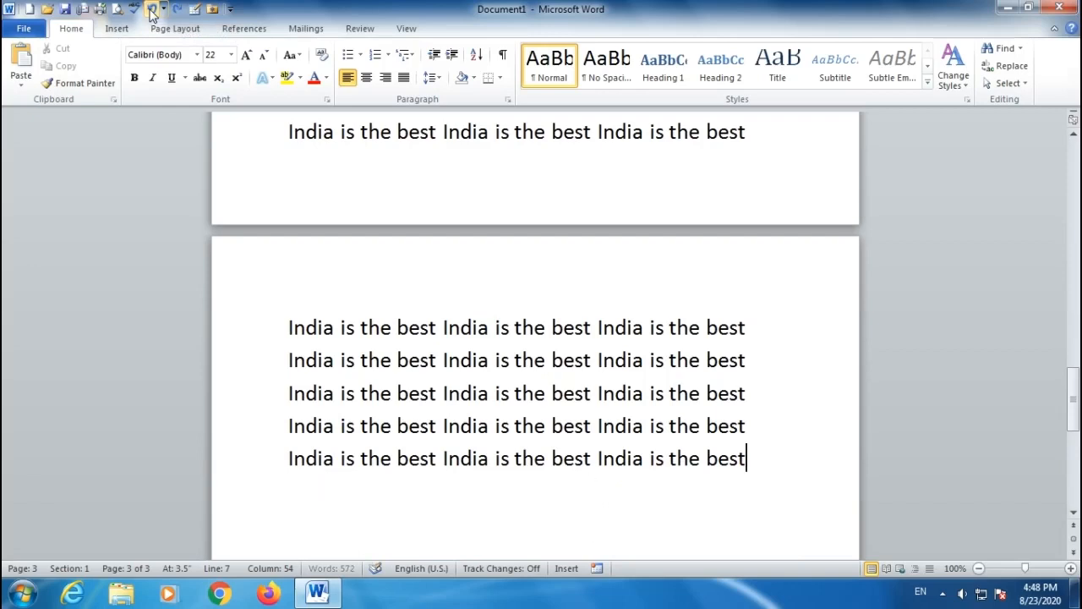
click(152, 12)
click(152, 12)
click(153, 12)
click(152, 12)
click(152, 12)
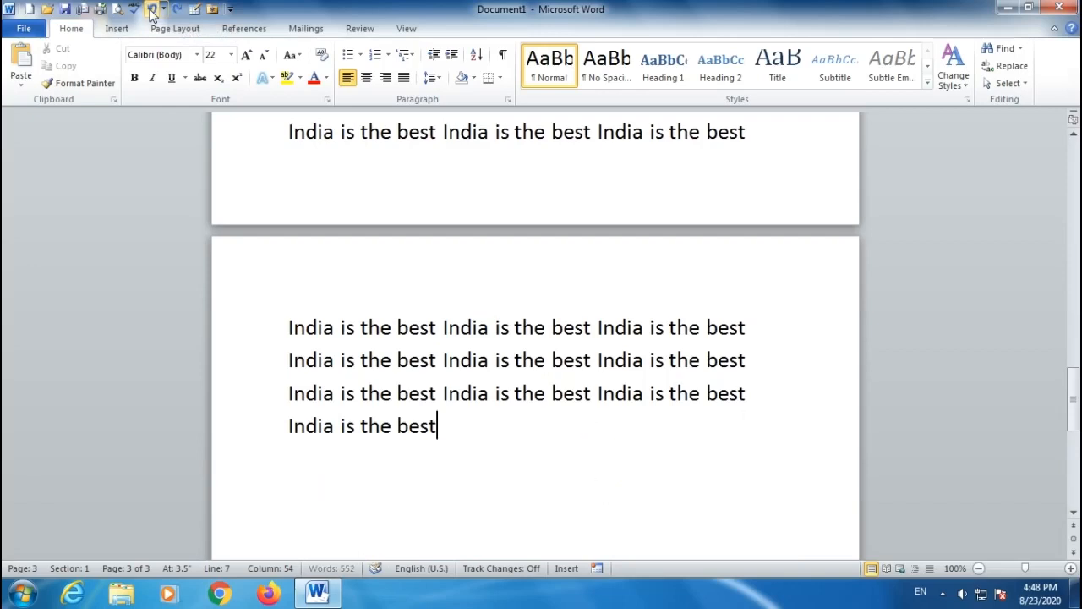
click(152, 12)
click(152, 12)
click(153, 12)
click(152, 12)
click(152, 12)
click(152, 12)
click(152, 12)
click(152, 12)
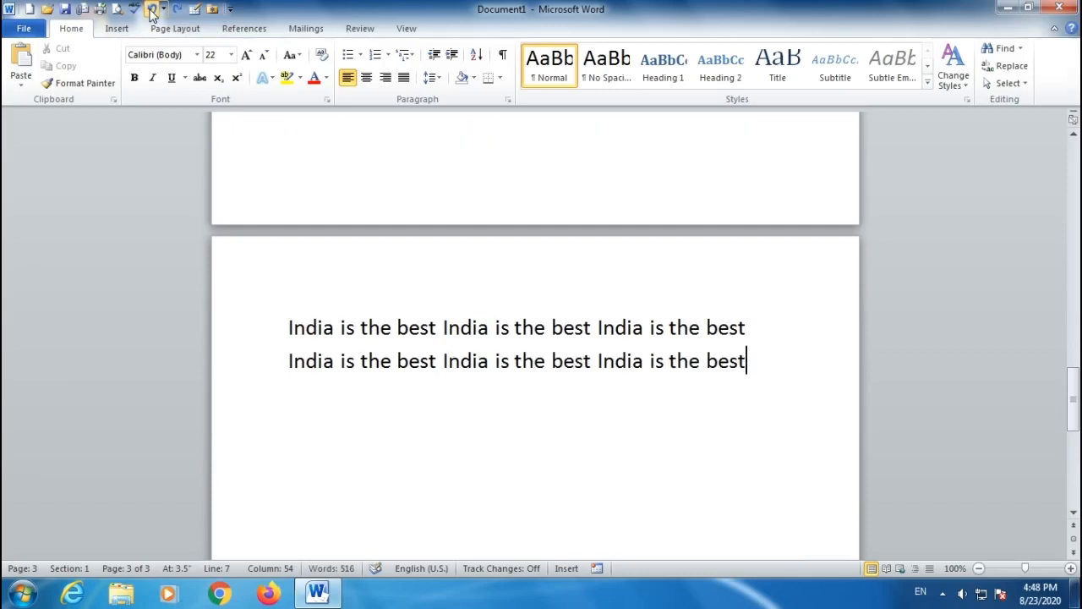
click(152, 12)
click(152, 12)
click(152, 12)
click(152, 12)
click(153, 12)
click(152, 11)
click(152, 12)
click(152, 12)
click(152, 12)
click(153, 11)
click(153, 12)
click(152, 12)
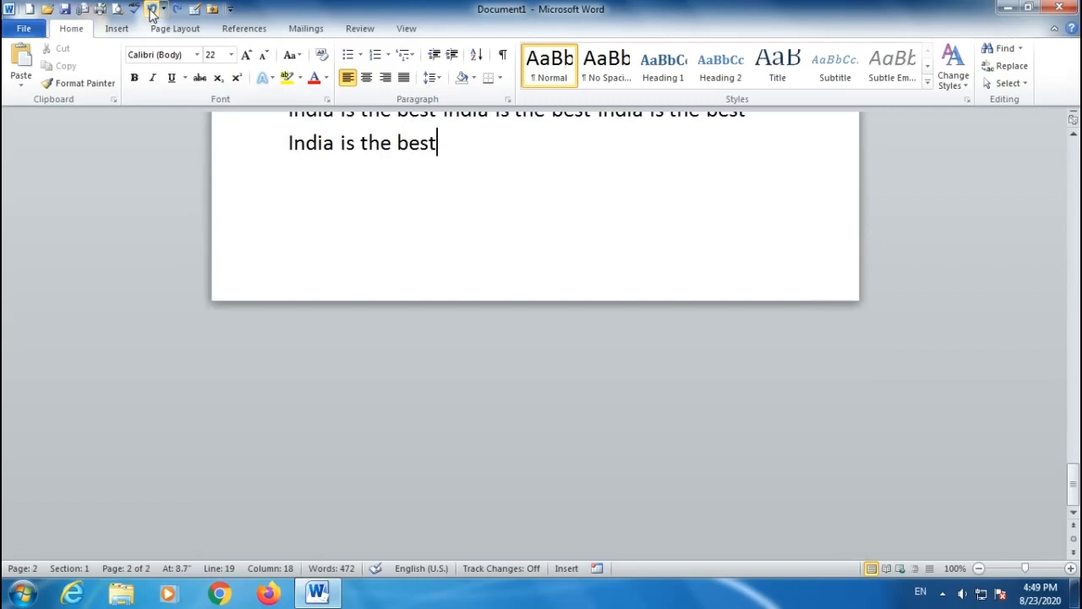
click(153, 12)
click(152, 12)
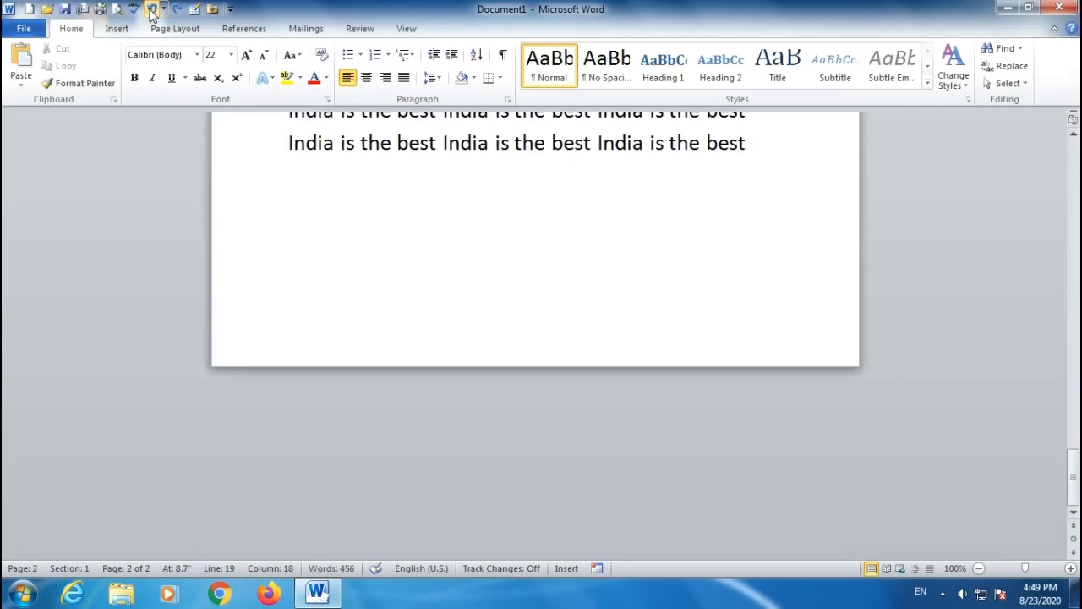
Undo the last 20 paste actions at once using the undo history
scroll(792, 307, up, 8)
scroll(795, 310, up, 8)
scroll(795, 309, down, 10)
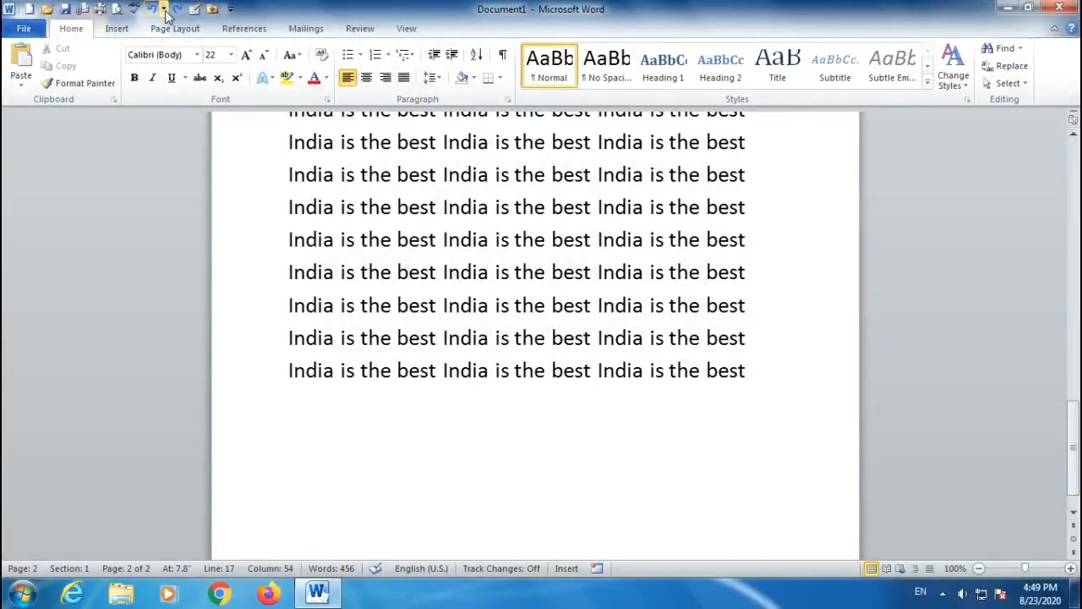
click(327, 20)
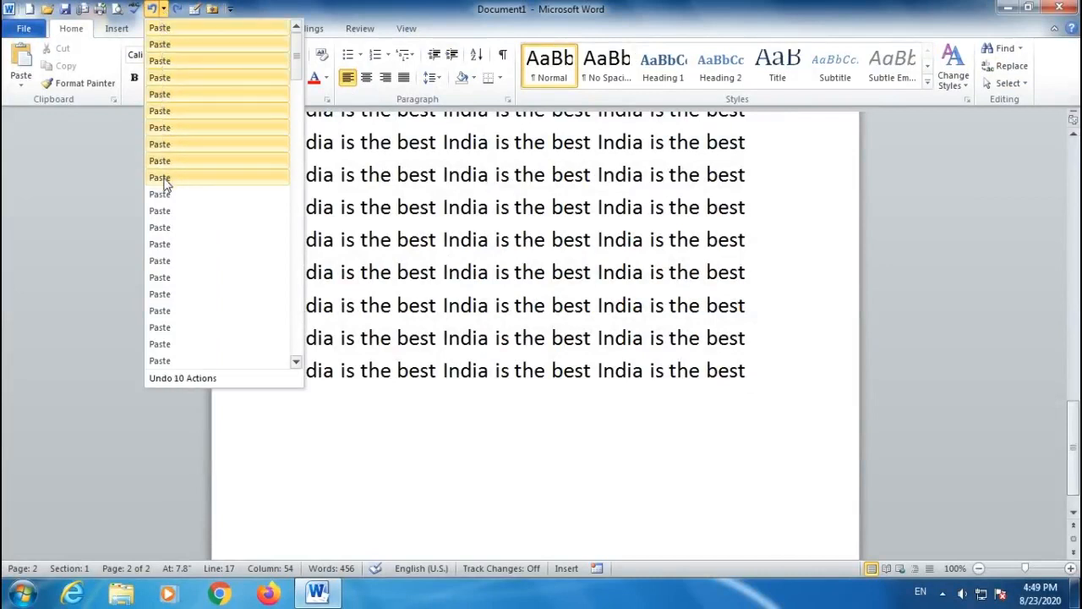
click(188, 352)
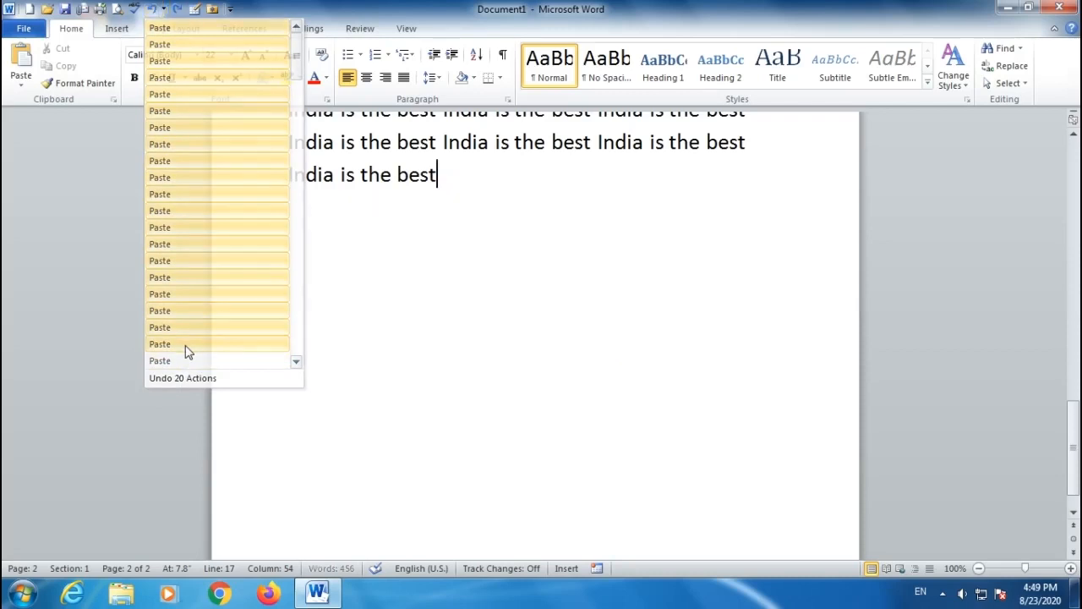
scroll(580, 278, up, 2)
scroll(582, 278, up, 2)
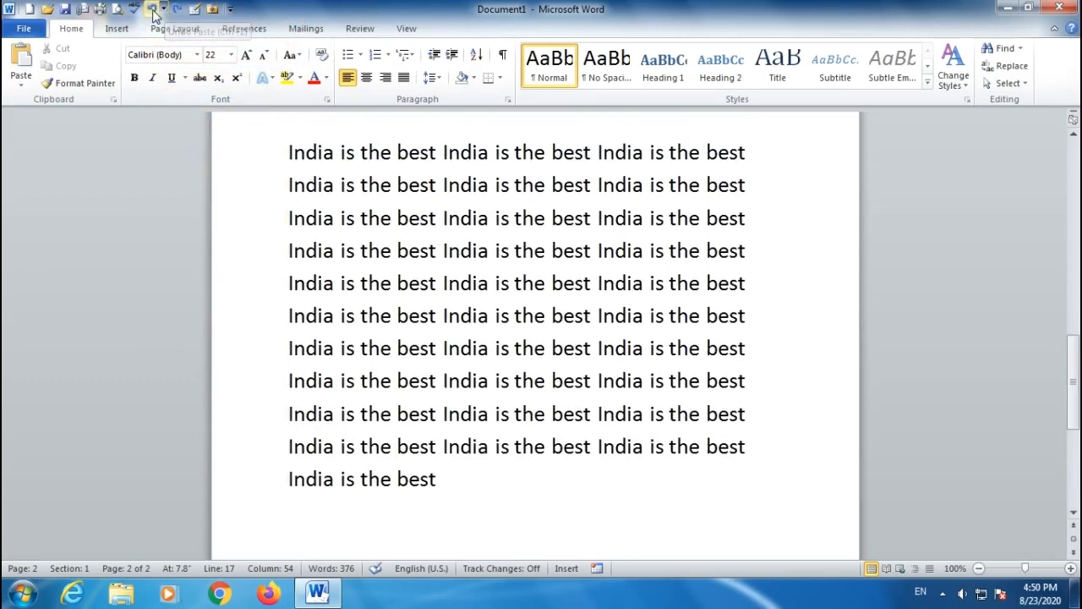
Undo eight more pastes of the phrase one at a time
click(151, 9)
click(151, 9)
click(163, 9)
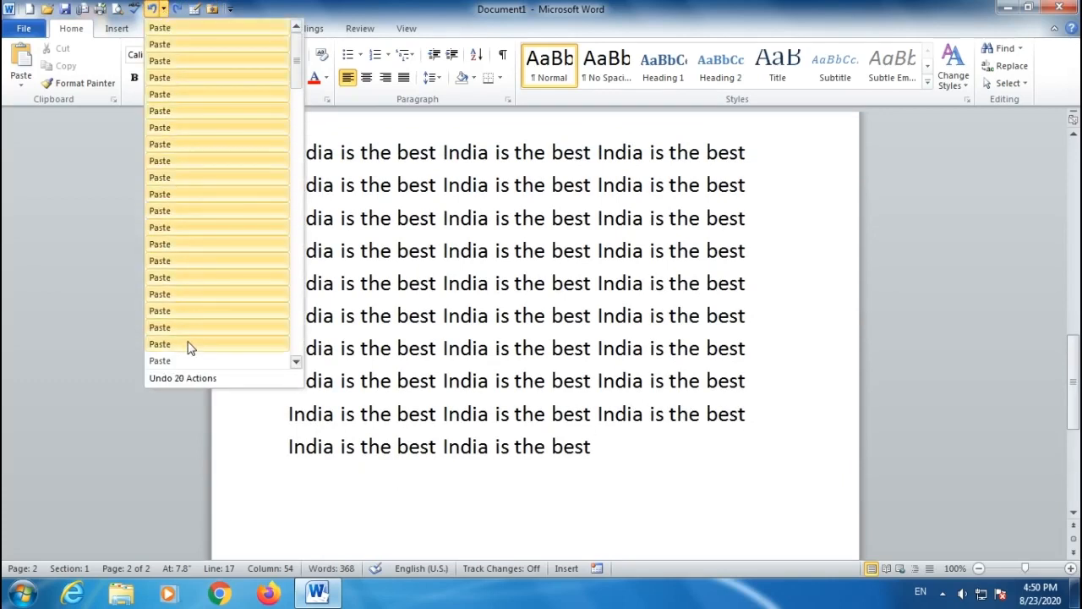
click(311, 6)
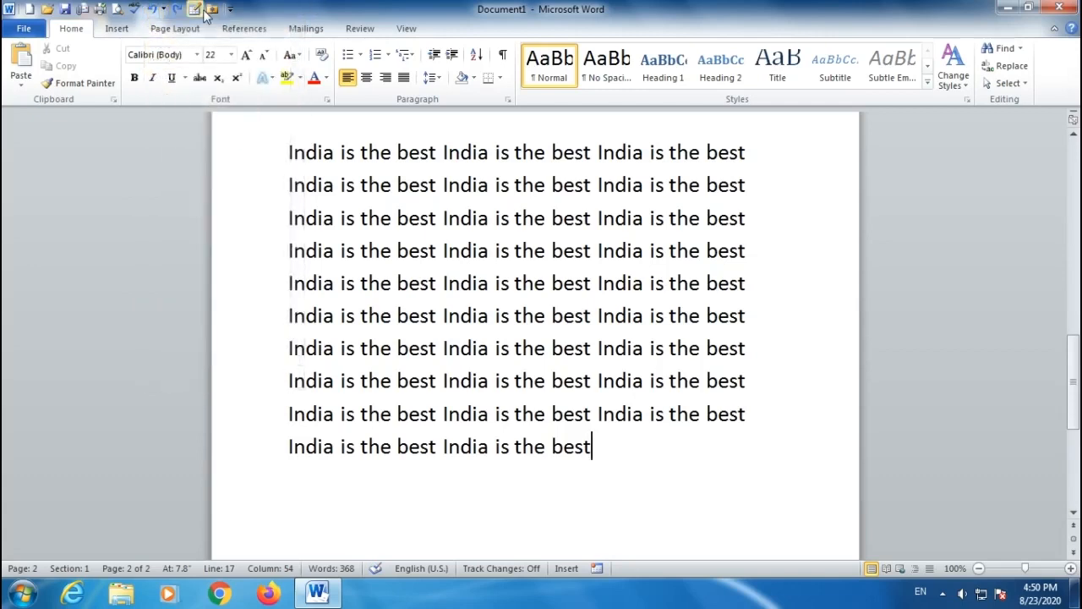
click(150, 10)
click(149, 9)
click(150, 10)
click(150, 9)
click(150, 10)
click(149, 10)
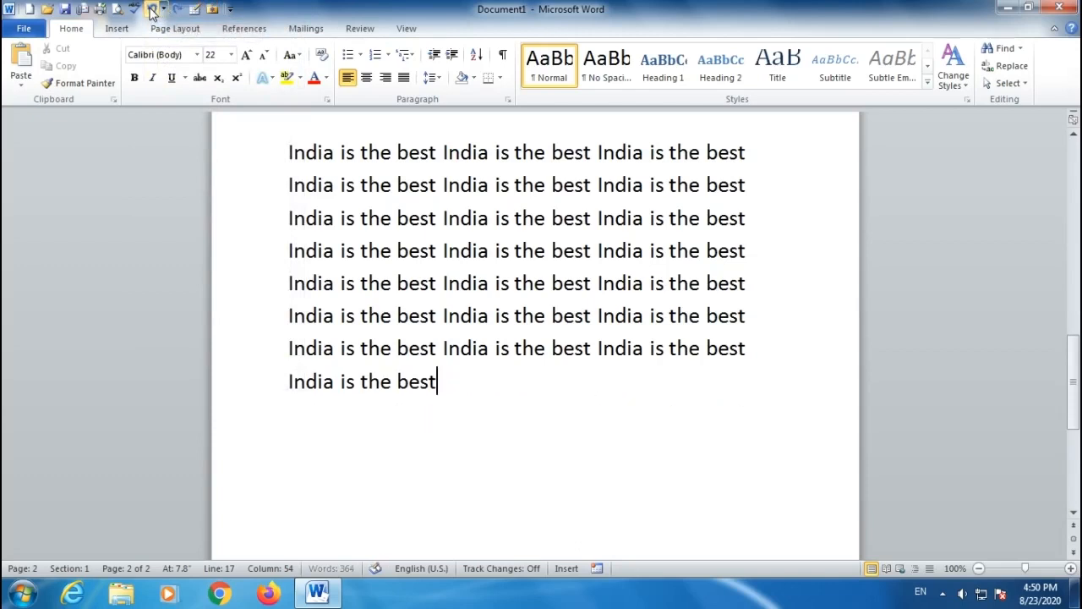
Redo the undone pastes one at a time until the text runs onto the second line of page three
click(176, 9)
double_click(177, 9)
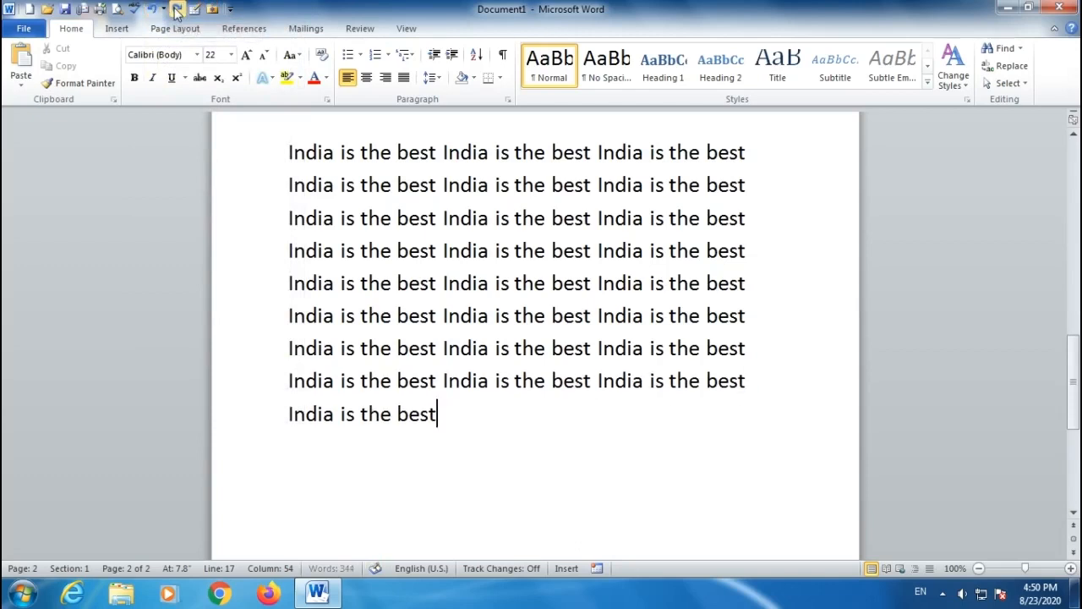
double_click(177, 10)
click(177, 9)
double_click(177, 10)
click(176, 9)
double_click(177, 10)
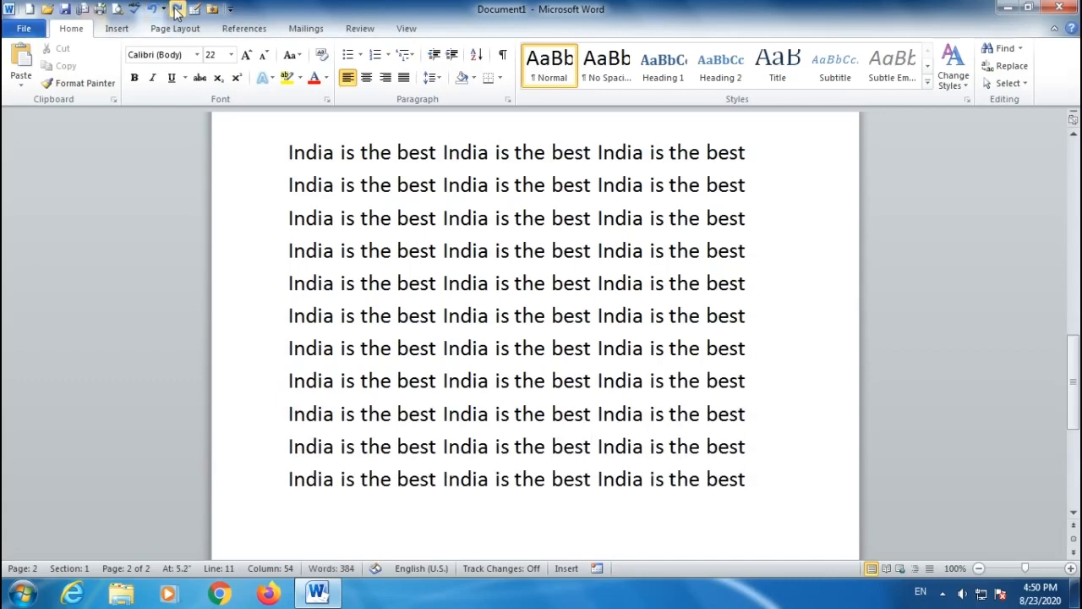
click(177, 10)
double_click(176, 9)
click(177, 9)
double_click(177, 10)
double_click(177, 9)
double_click(177, 9)
double_click(177, 10)
click(176, 9)
double_click(177, 10)
double_click(177, 9)
click(177, 9)
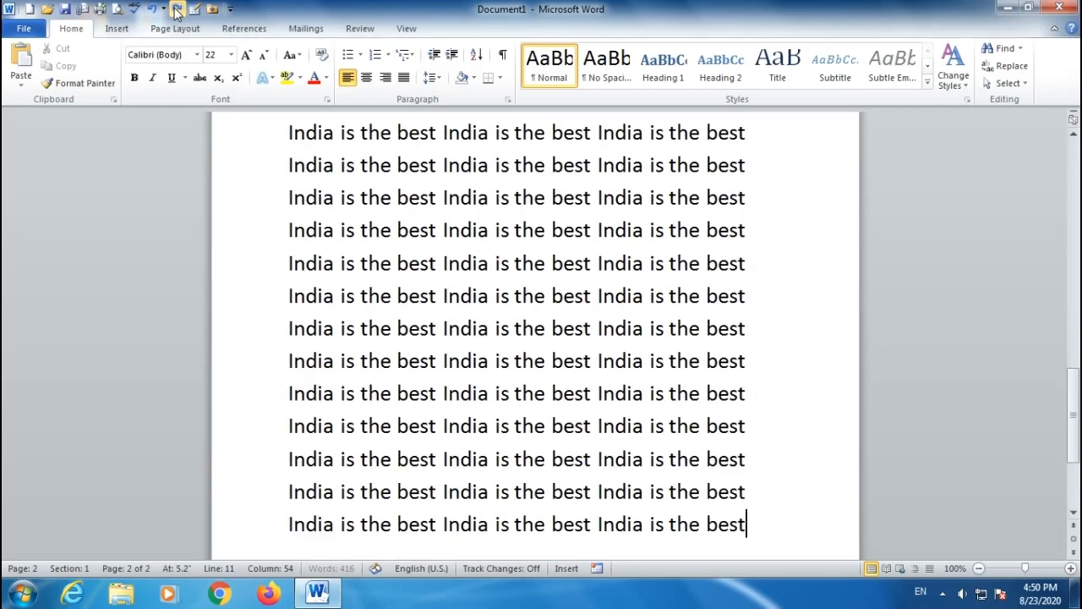
double_click(176, 10)
click(177, 9)
double_click(177, 9)
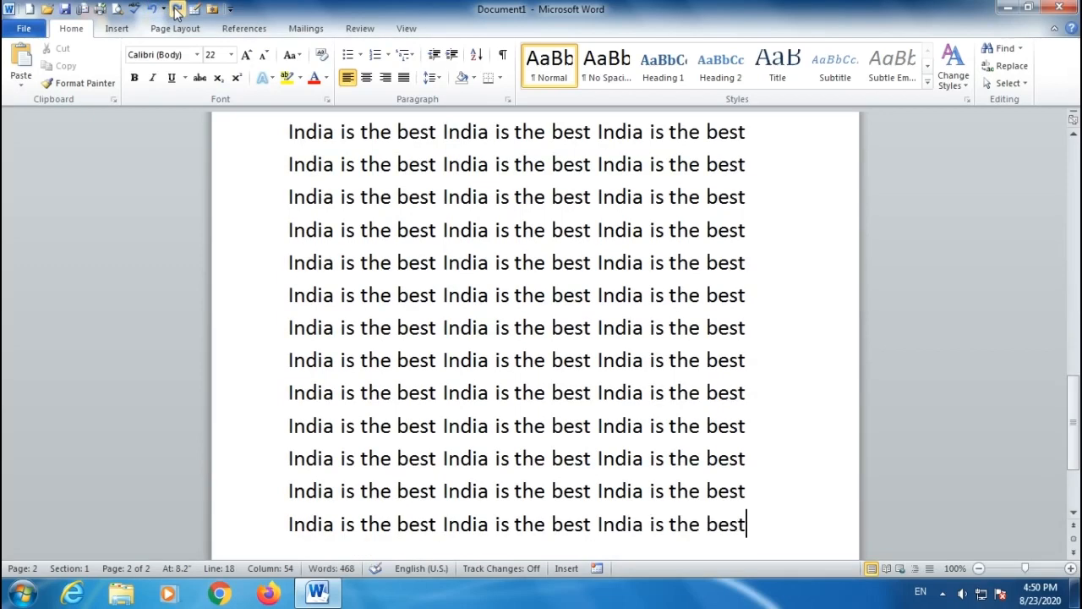
click(177, 10)
double_click(177, 9)
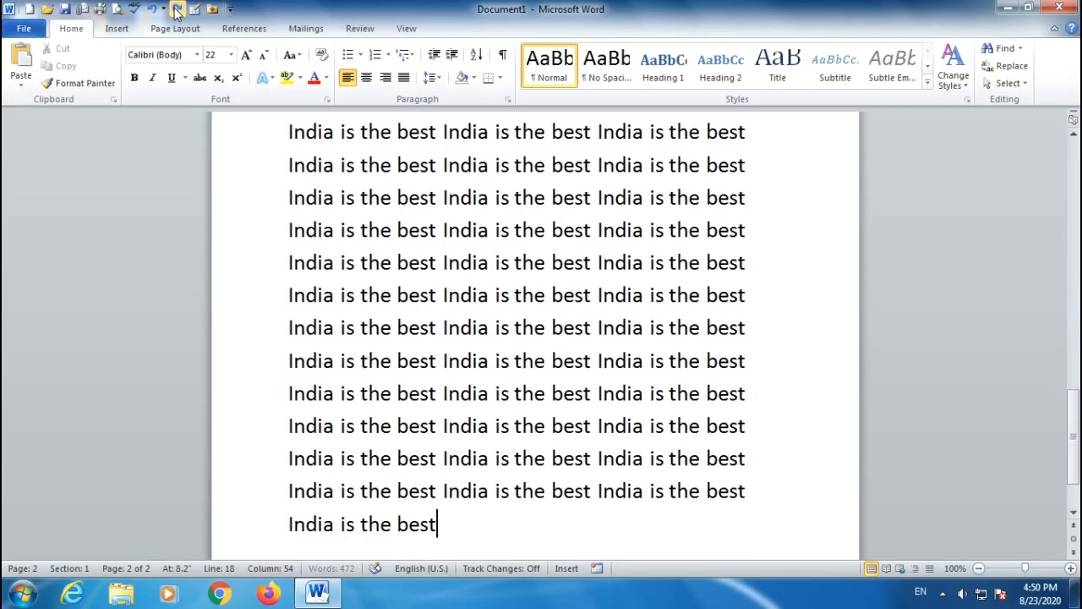
double_click(176, 9)
double_click(176, 10)
click(177, 9)
click(176, 9)
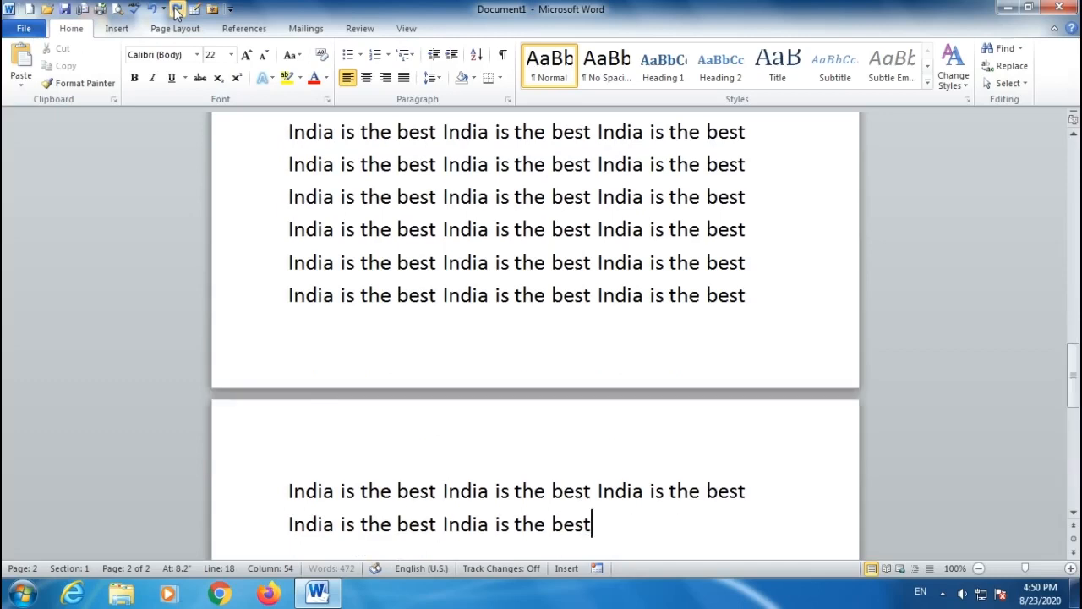
Redo the remaining undone pastes one at a time until none is left, and undo and redo the last one
click(177, 9)
click(177, 9)
click(176, 10)
click(176, 10)
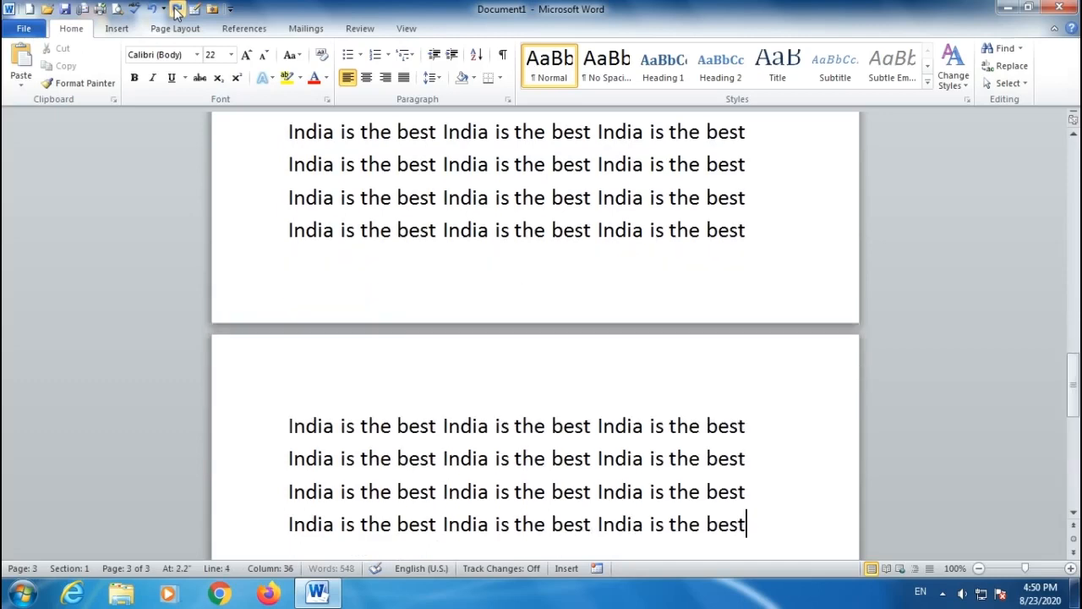
click(177, 9)
click(177, 9)
click(177, 10)
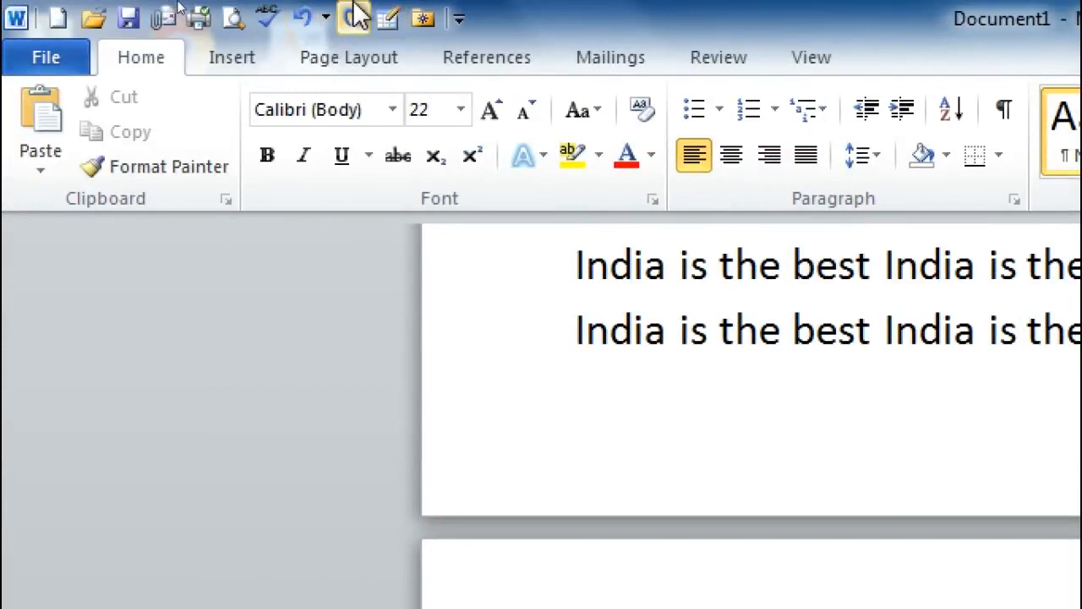
click(355, 22)
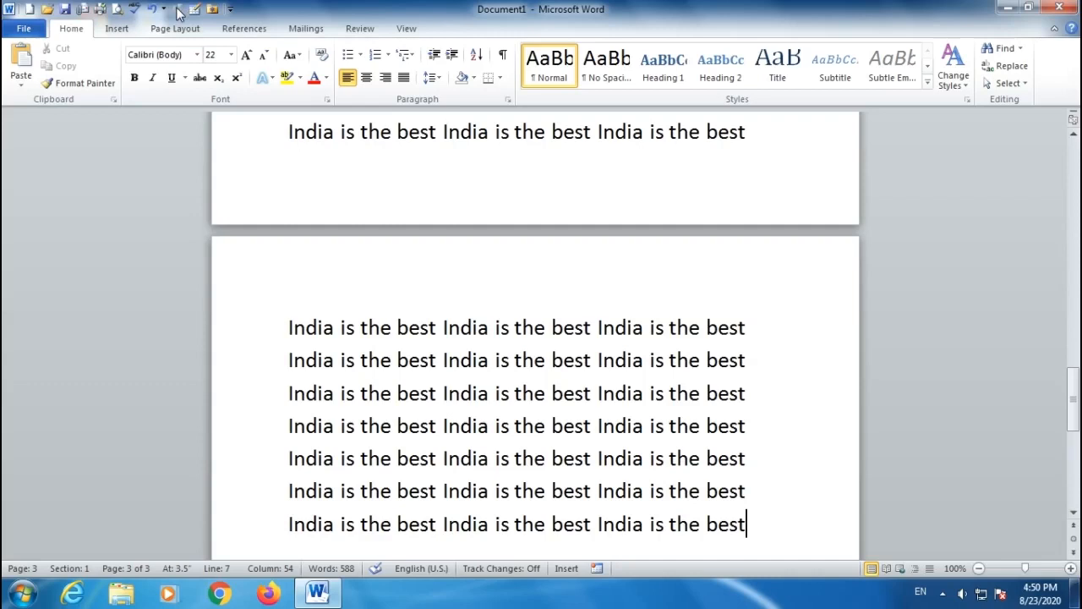
click(152, 9)
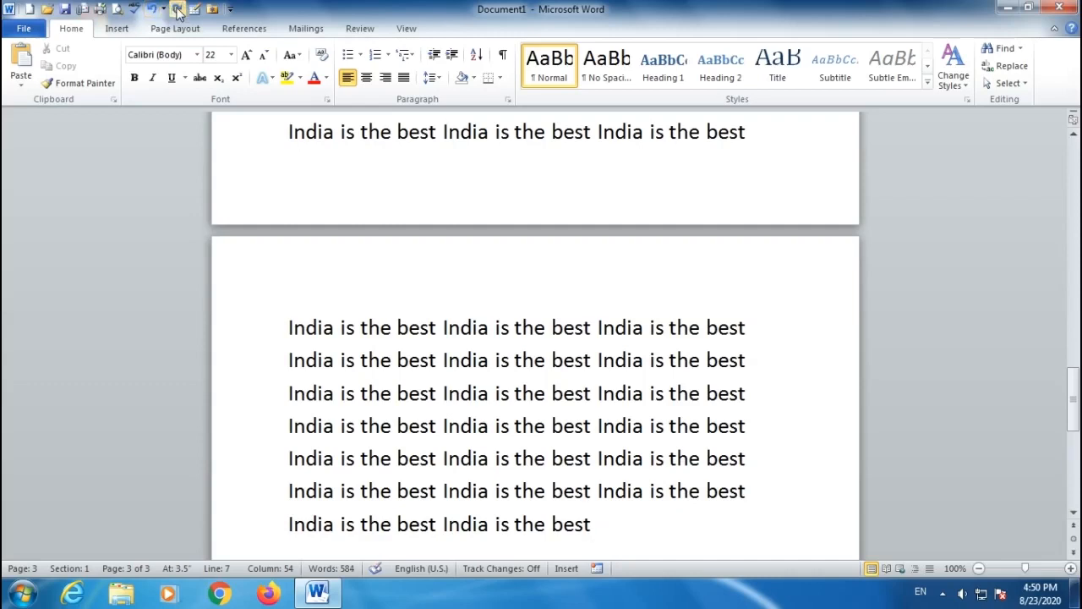
click(176, 9)
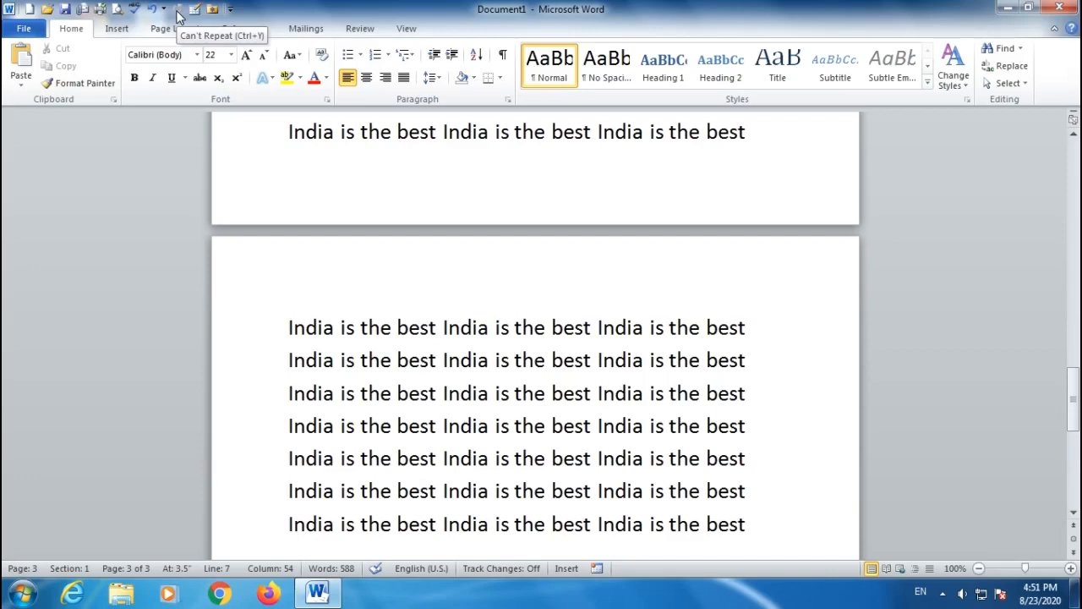
Add a run of "h" letters directly after the last word and paste "India is the best" after it
text(h)
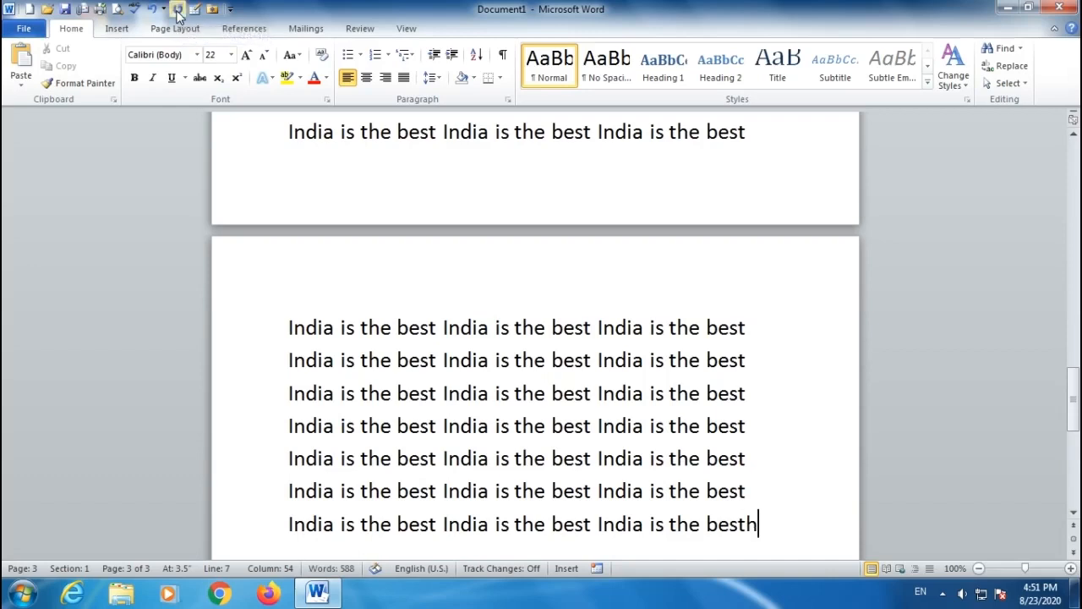
text(hhhhhhhhhhhhhhhhh)
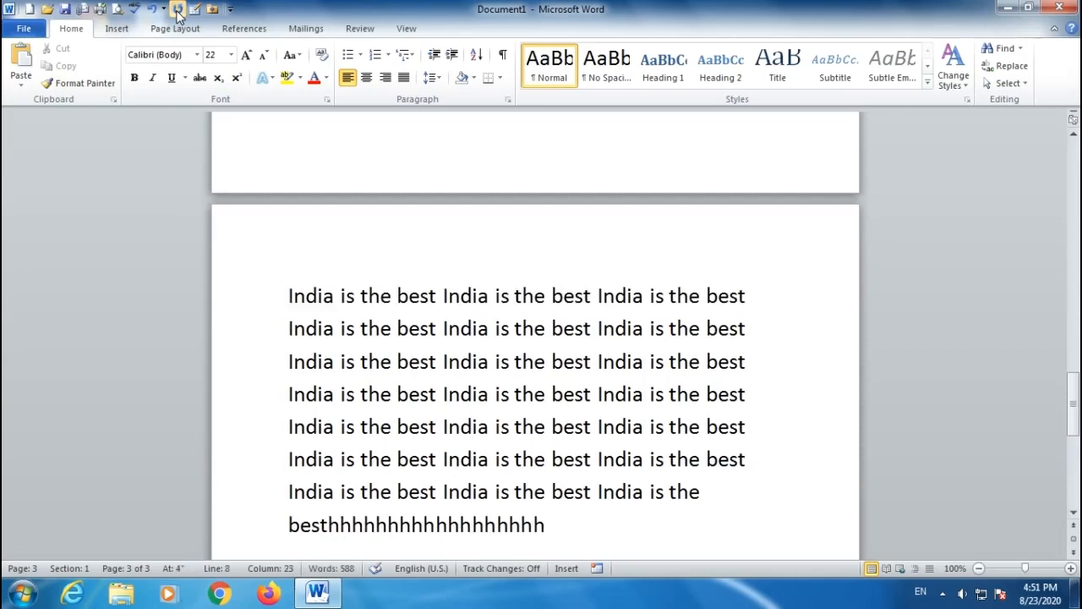
text(India is the best)
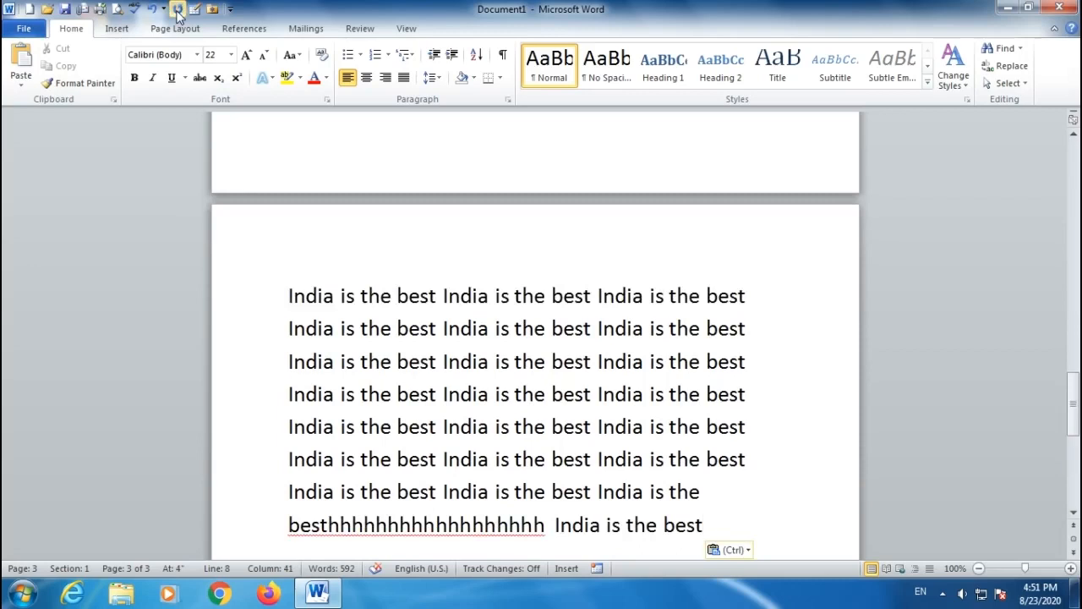
Repeat the "India is the best" paste until the text reaches the third line below the run of "h" letters
key(ctrl+v)
key(ctrl+v)
key(ctrl+v)
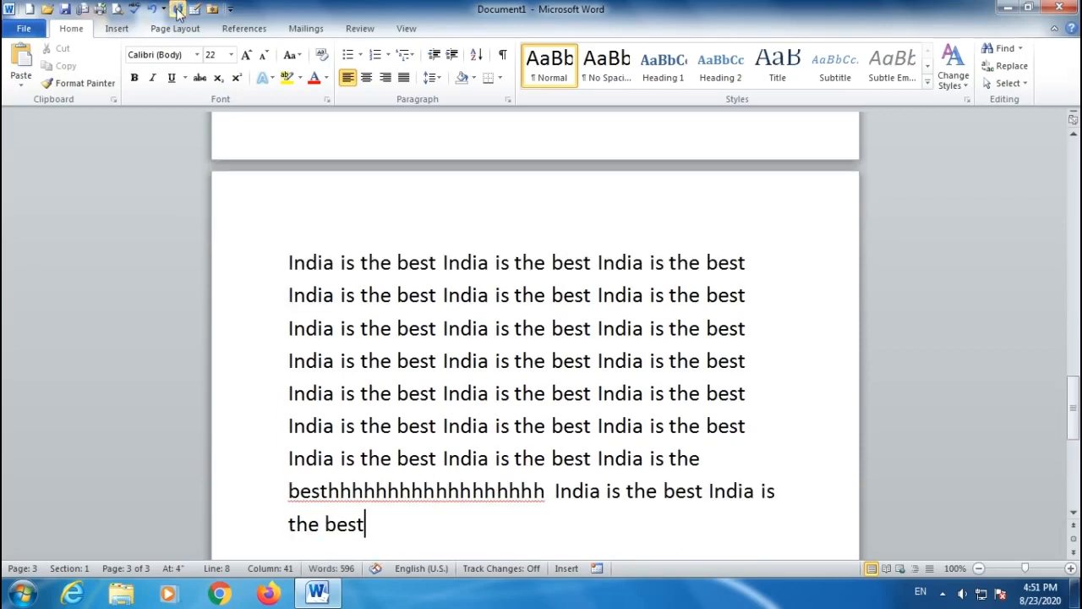
click(177, 11)
click(177, 10)
click(177, 11)
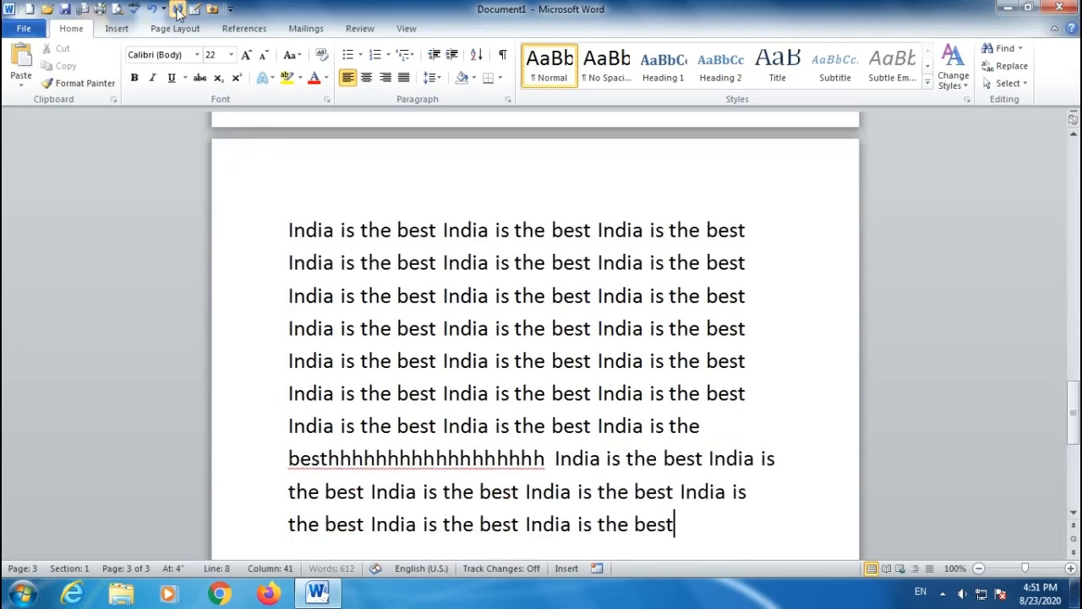
click(178, 10)
click(177, 10)
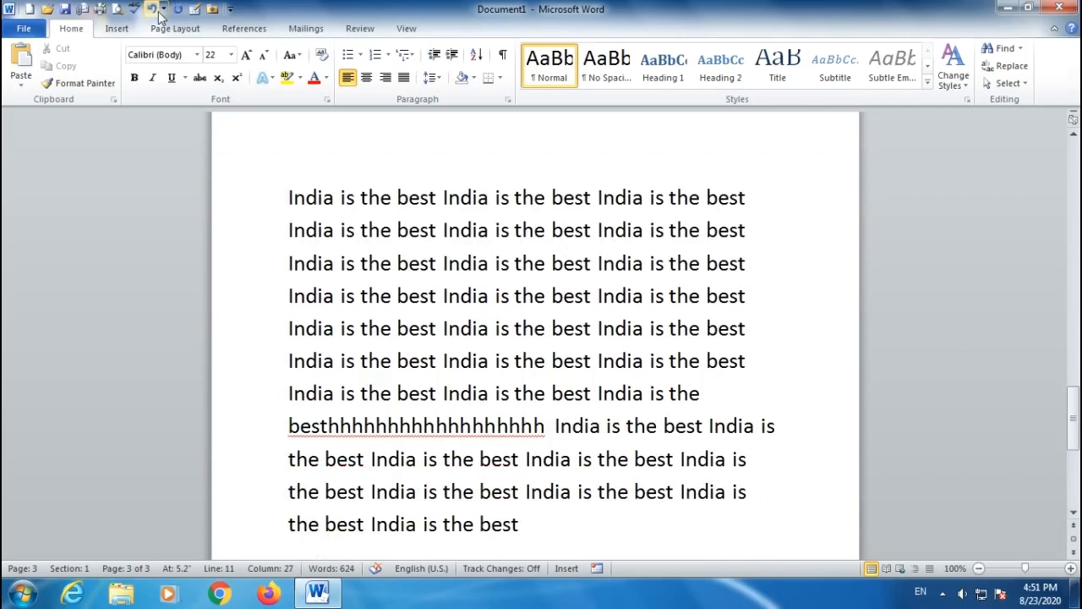
Undo the last six pastes of the phrase one at a time
click(150, 10)
click(151, 10)
click(150, 10)
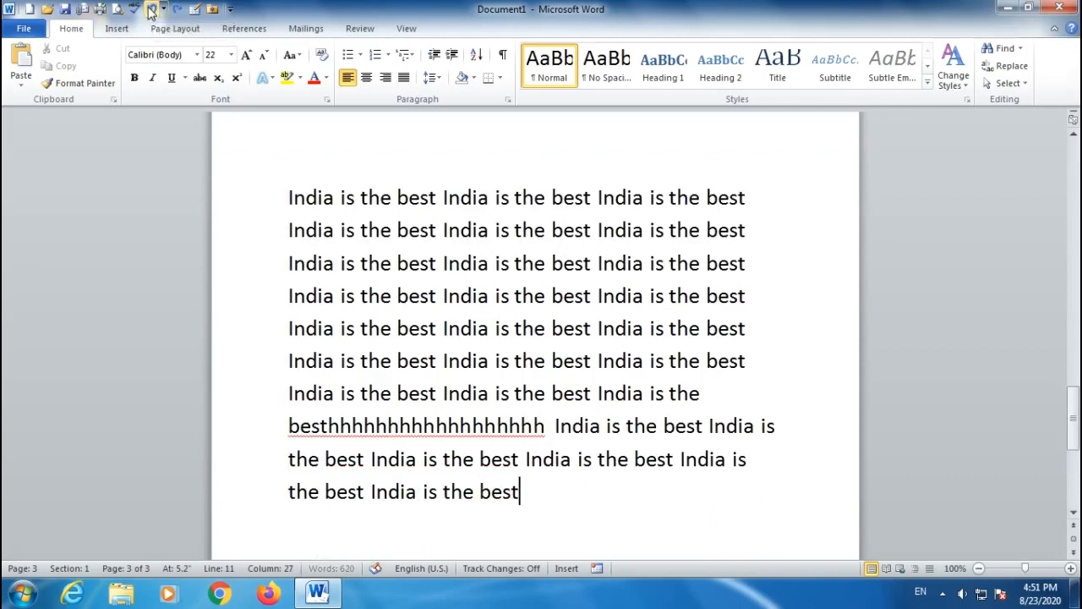
click(150, 10)
click(151, 9)
click(151, 9)
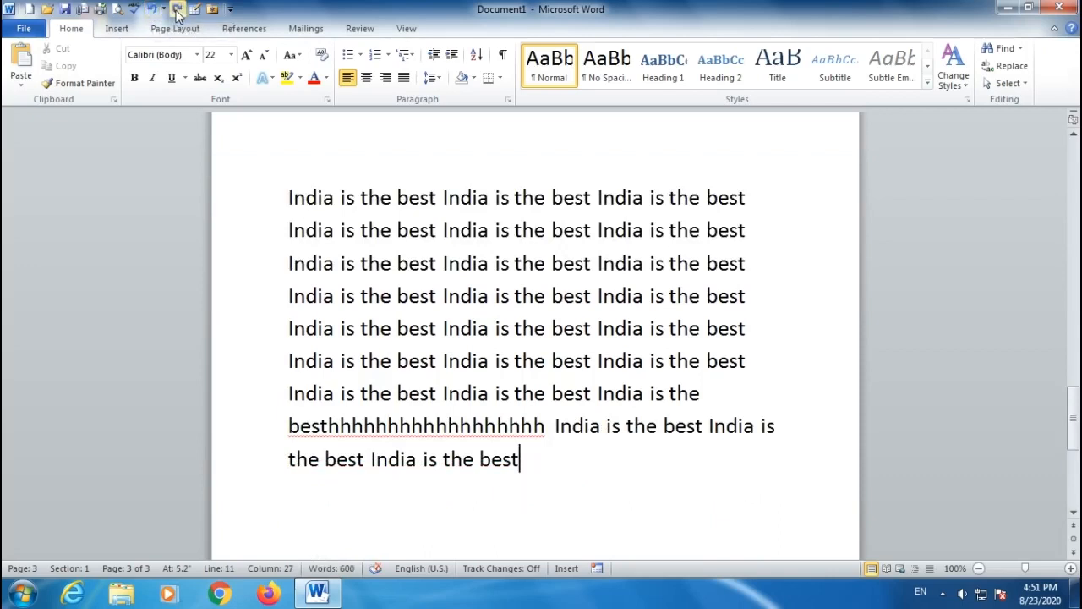
Redo the six undone pastes one at a time
click(176, 9)
click(175, 9)
click(176, 9)
click(176, 9)
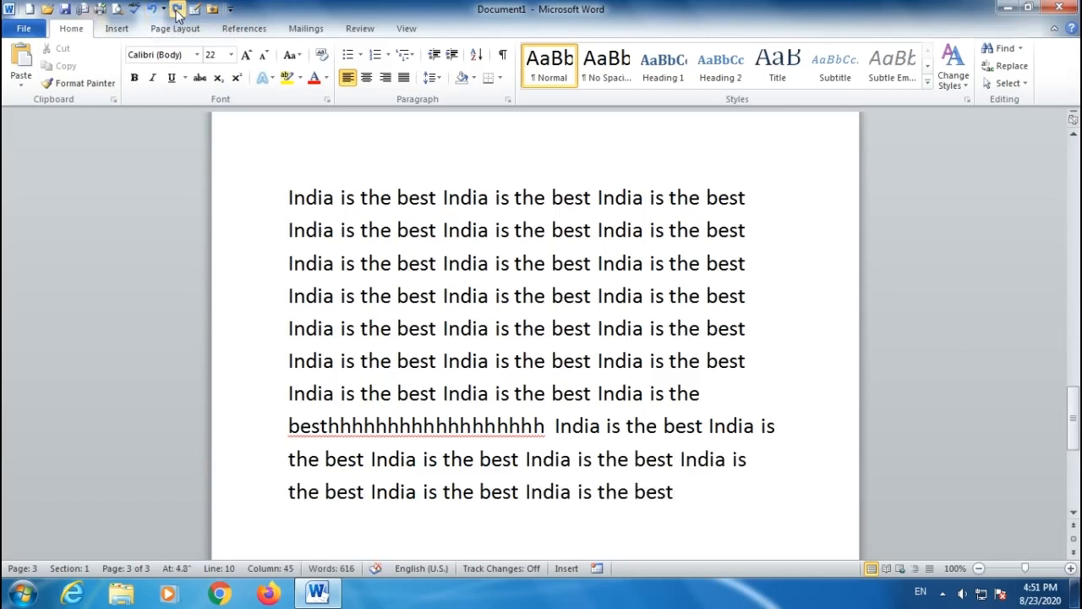
click(176, 9)
click(176, 10)
Repeat the "India is the best" paste seven more times and undo the last one
click(176, 9)
click(176, 9)
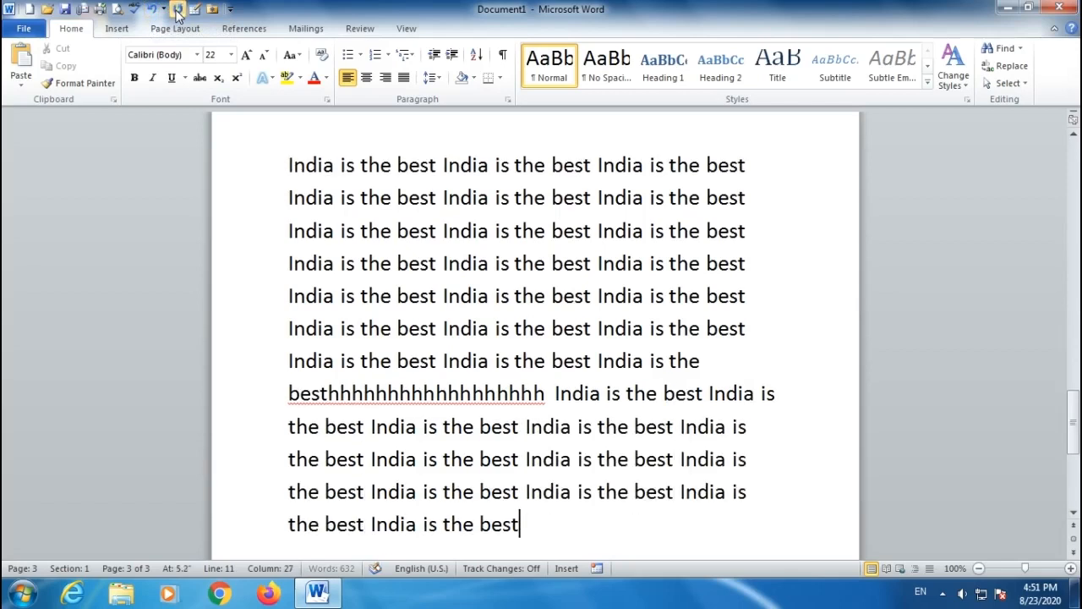
click(176, 9)
click(176, 9)
click(176, 9)
click(176, 9)
click(176, 9)
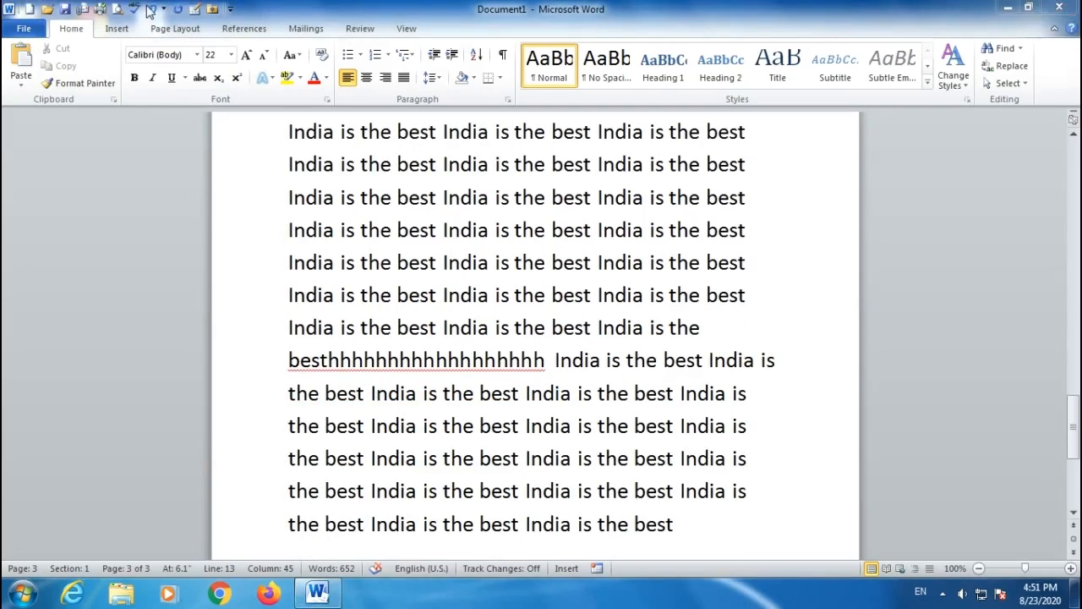
click(151, 10)
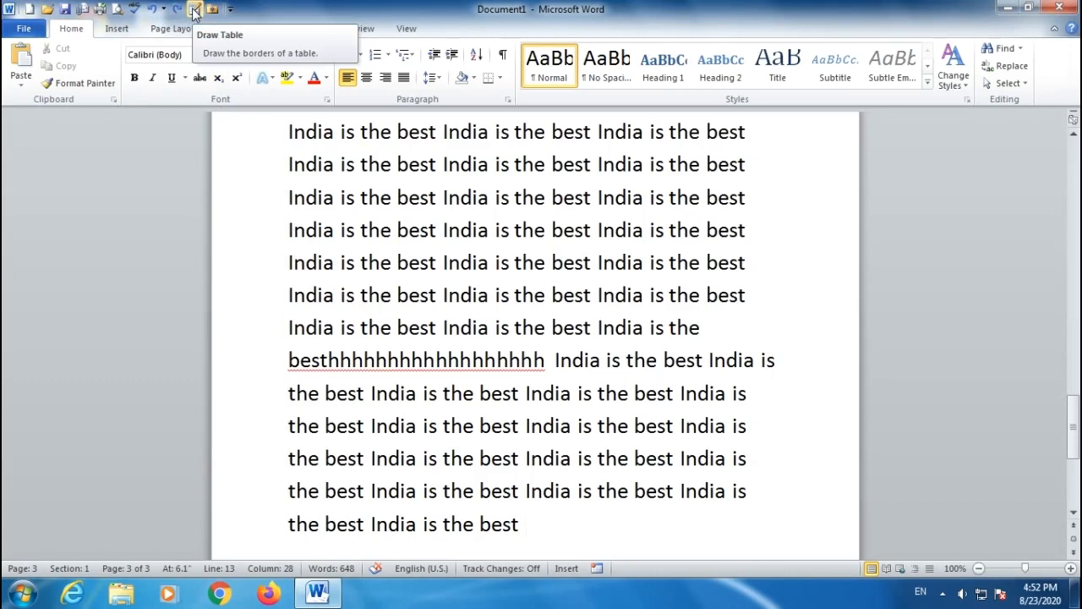
Delete all the text in the document
scroll(459, 334, down, 5)
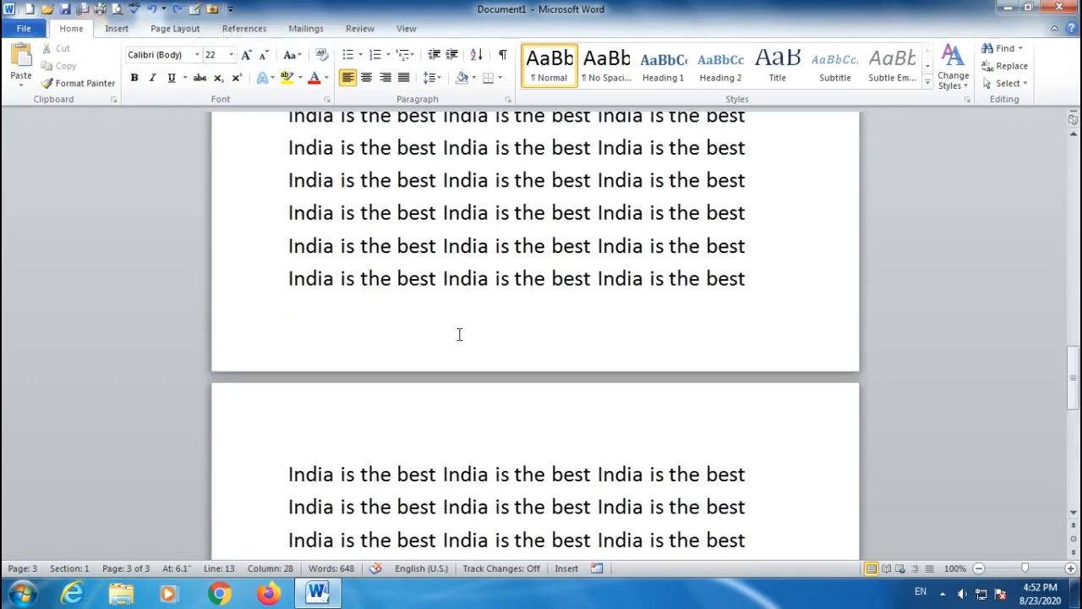
scroll(459, 334, down, 3)
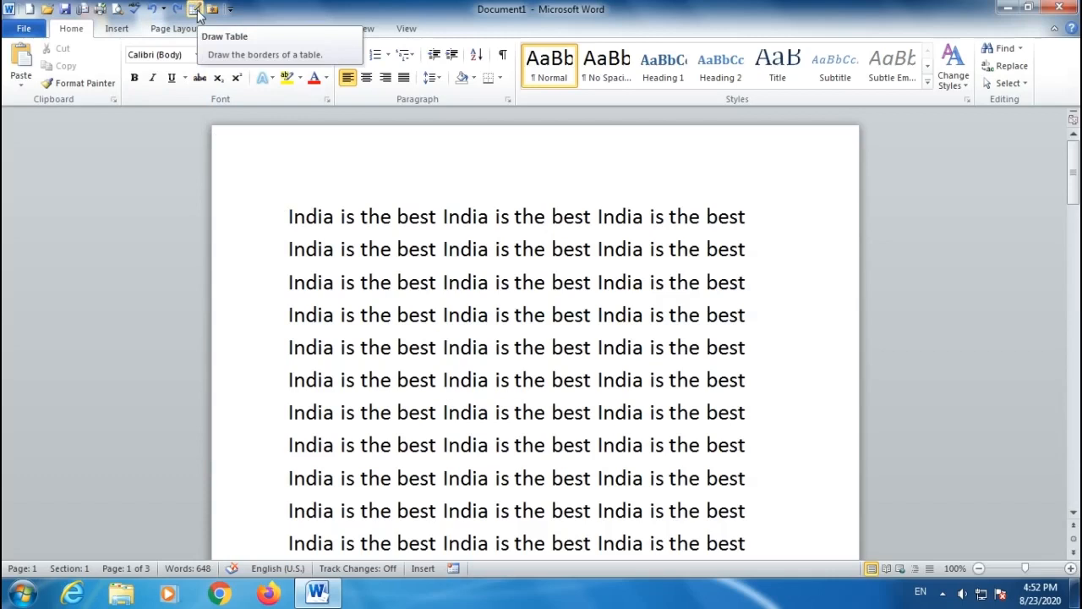
key(ctrl+a)
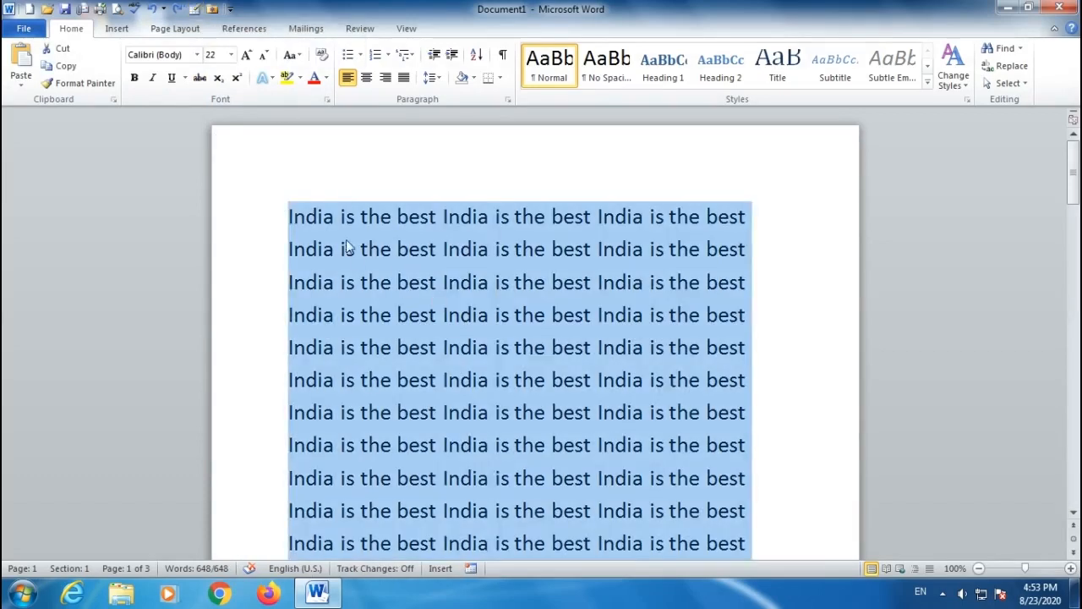
key(Delete)
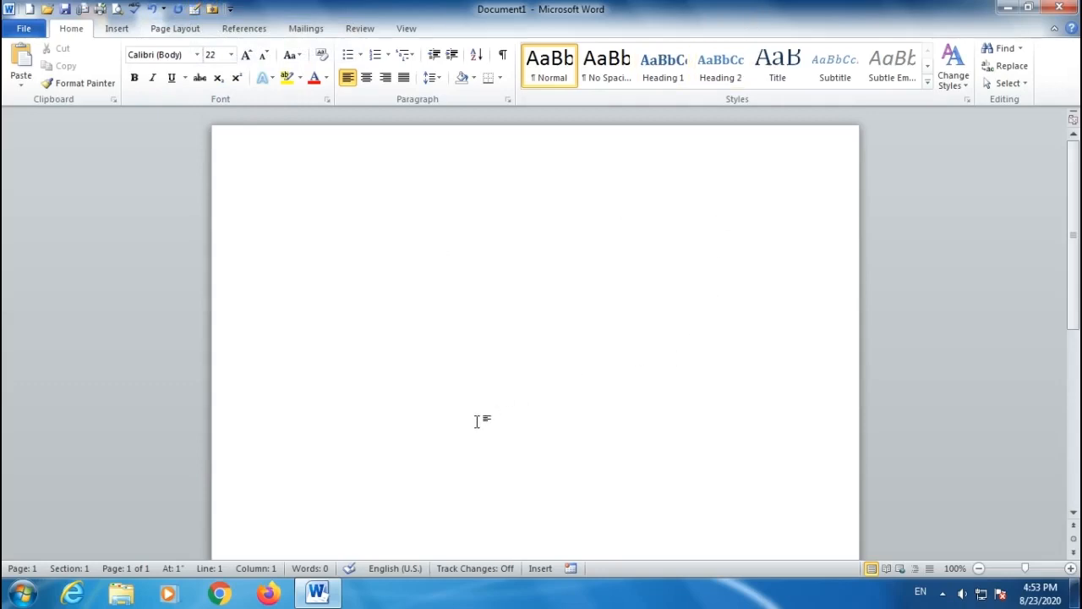
Draw a table frame across the page with Draw Table and divide it into four columns
click(193, 10)
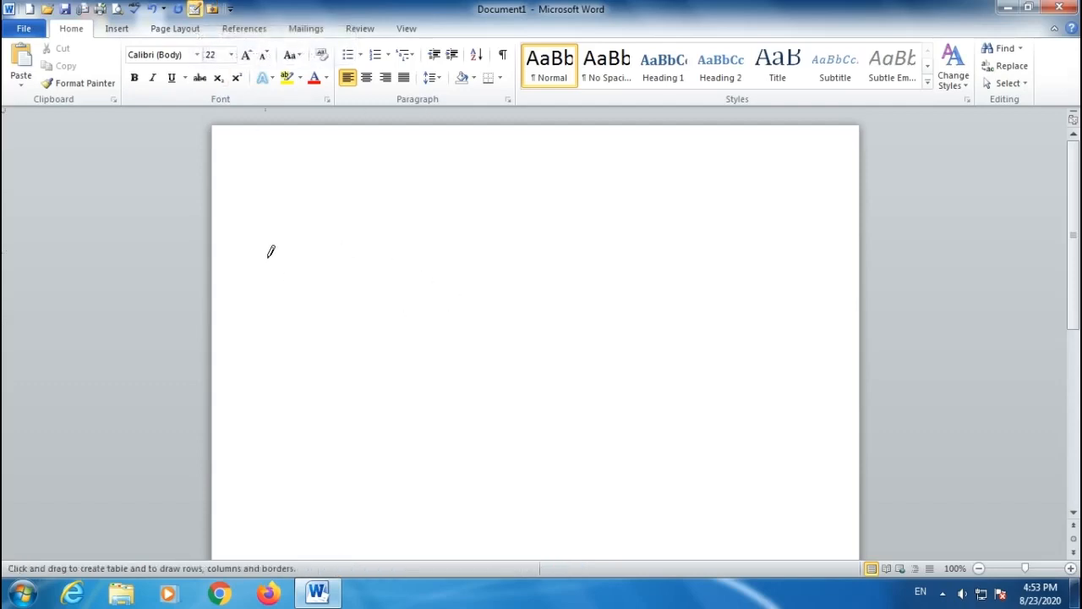
mouse_move(284, 214)
mouse_down()
mouse_move(342, 289)
mouse_move(778, 459)
mouse_move(821, 454)
mouse_move(821, 444)
mouse_up()
drag(550, 200, 542, 398)
drag(406, 203, 405, 393)
drag(681, 202, 681, 440)
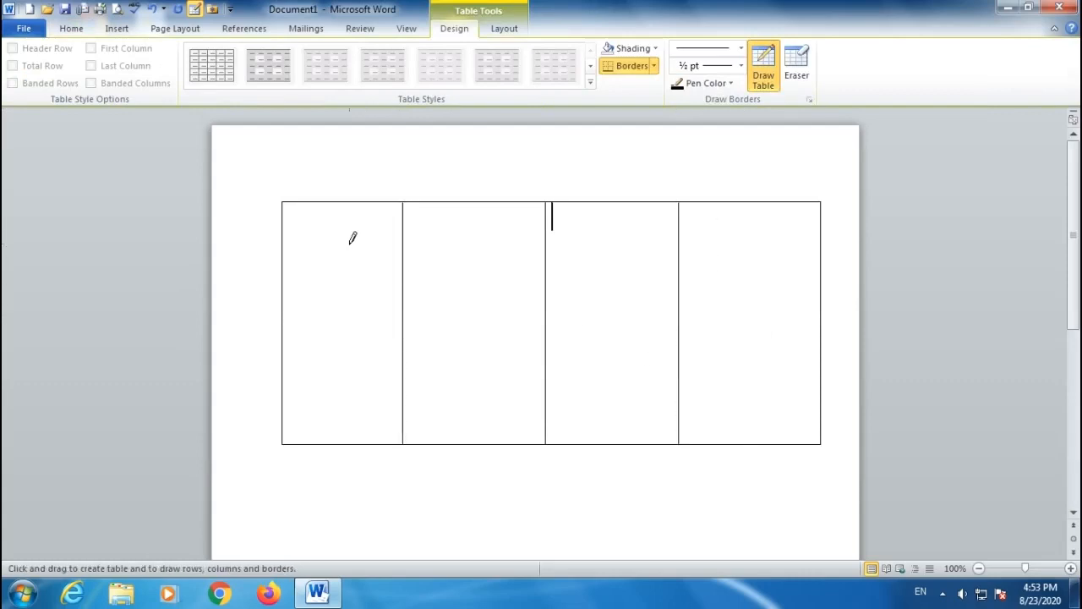
Draw three horizontal lines across the table to make three narrow rows above a tall bottom row
drag(293, 231, 768, 236)
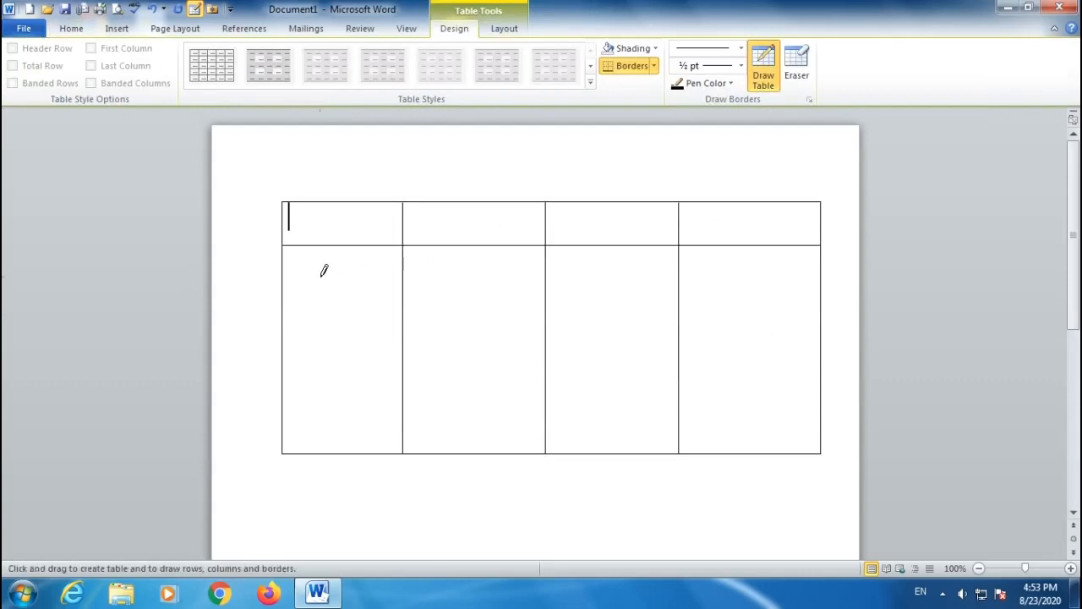
drag(307, 273, 765, 283)
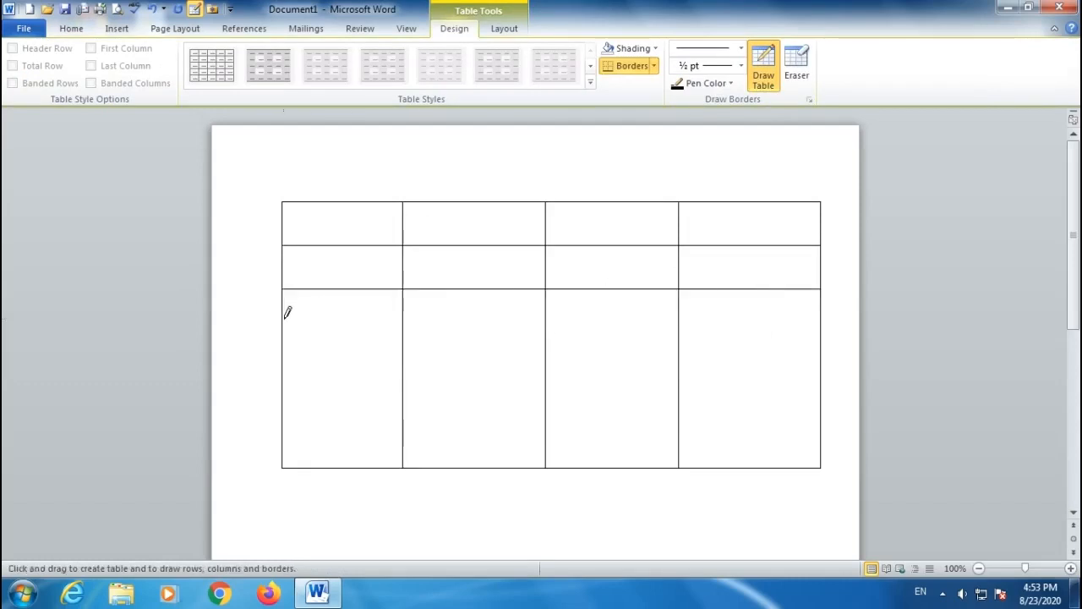
drag(291, 319, 786, 322)
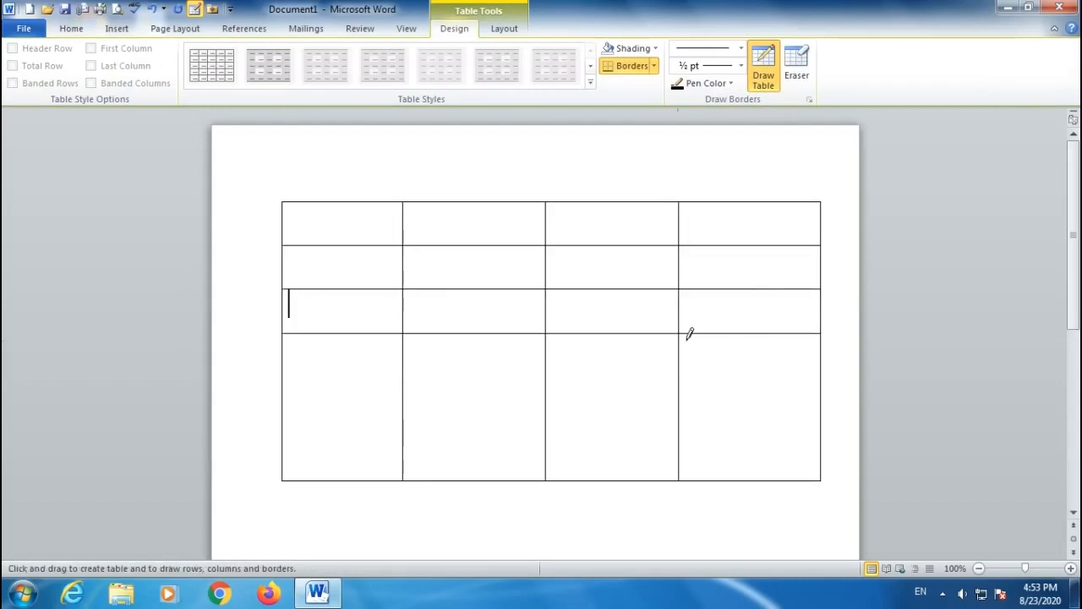
Split the second column's bottom cell into two columns and four rows, and halve the last two columns below the top row
drag(473, 375, 471, 459)
drag(429, 356, 531, 359)
drag(407, 382, 533, 387)
drag(408, 437, 533, 438)
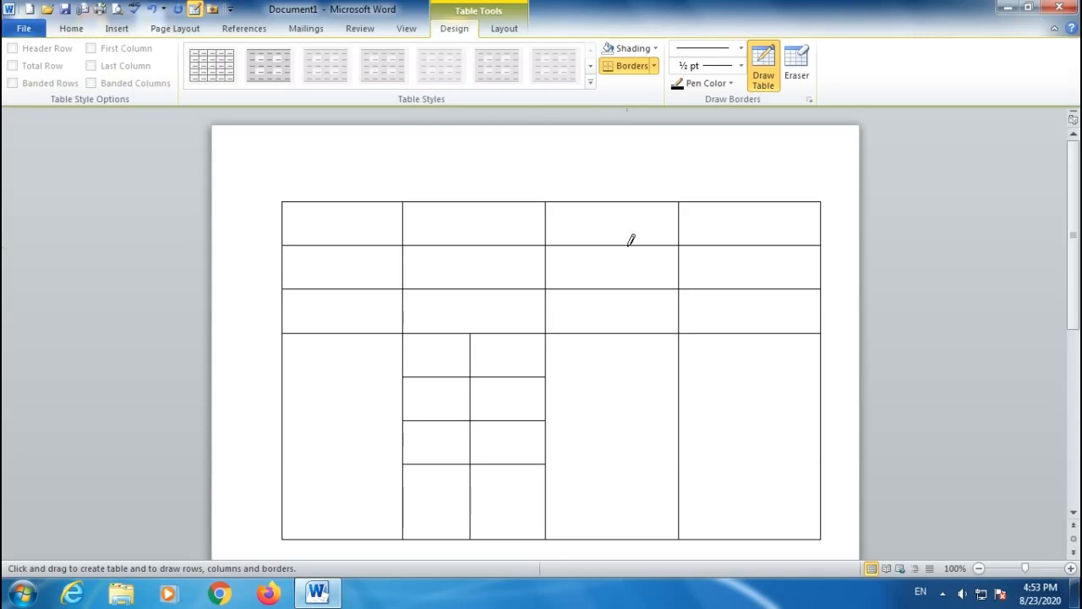
mouse_move(617, 240)
mouse_down()
mouse_move(628, 464)
mouse_move(628, 454)
mouse_up()
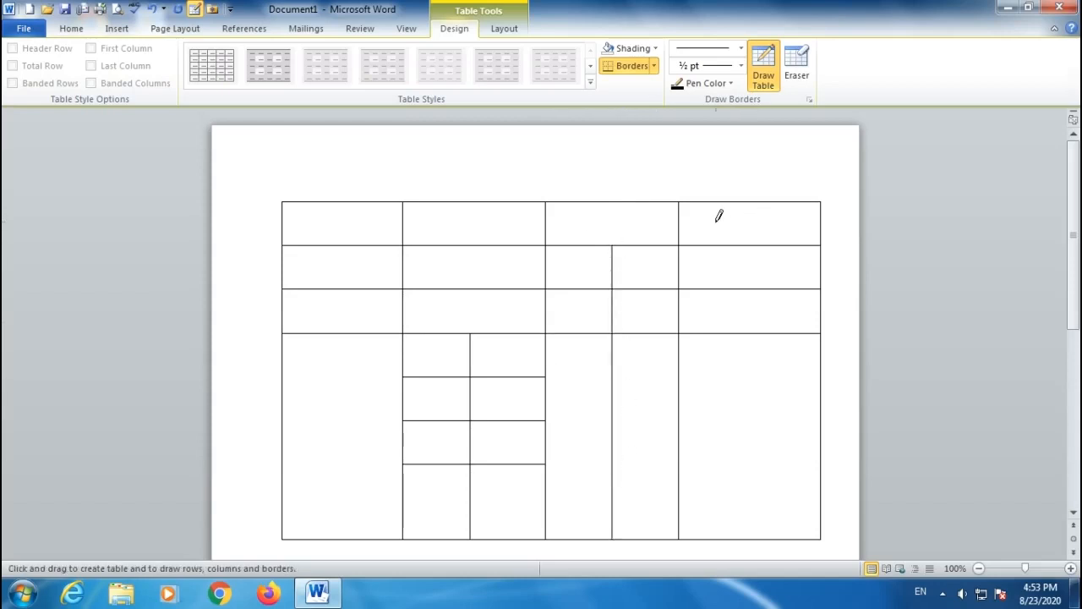
drag(749, 241, 756, 489)
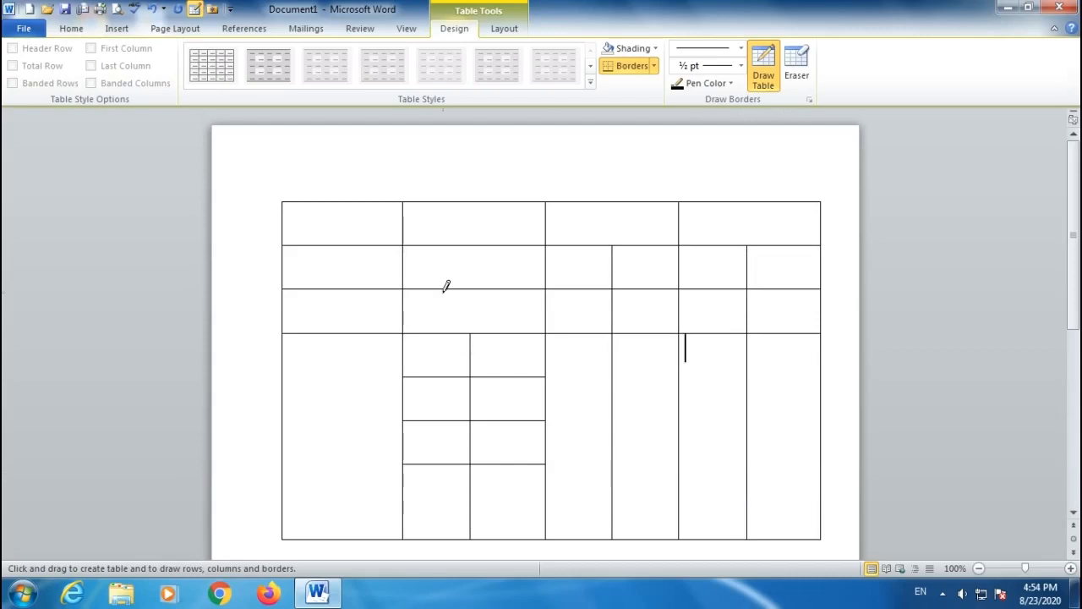
Delete the whole drawn table from the page
key(ctrl+a)
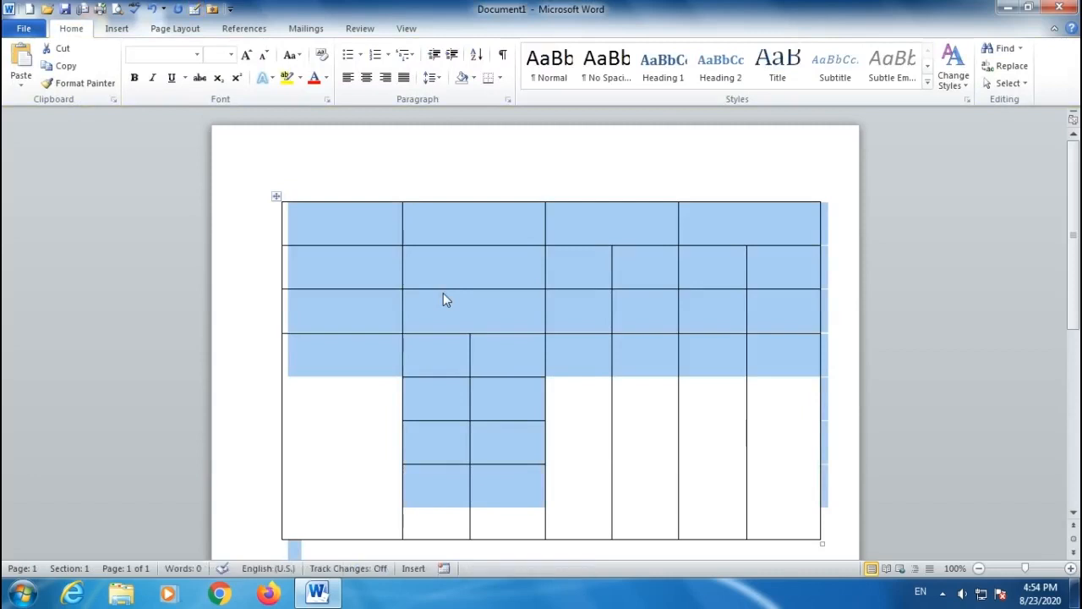
key(Delete)
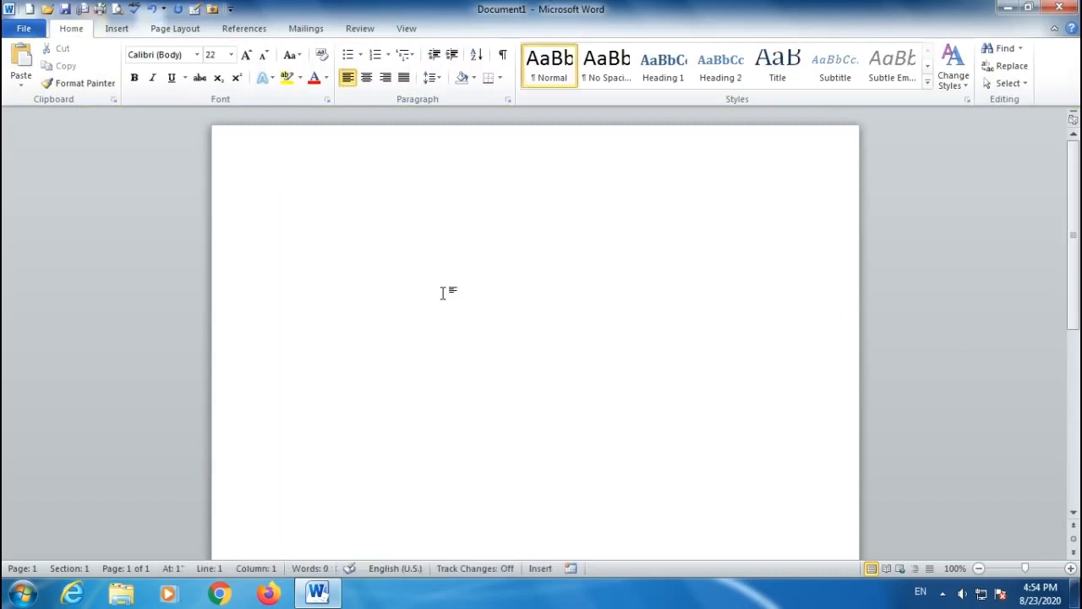
Draw a table frame across the page with Draw Table and divide it into five columns, with a narrow first column
click(194, 9)
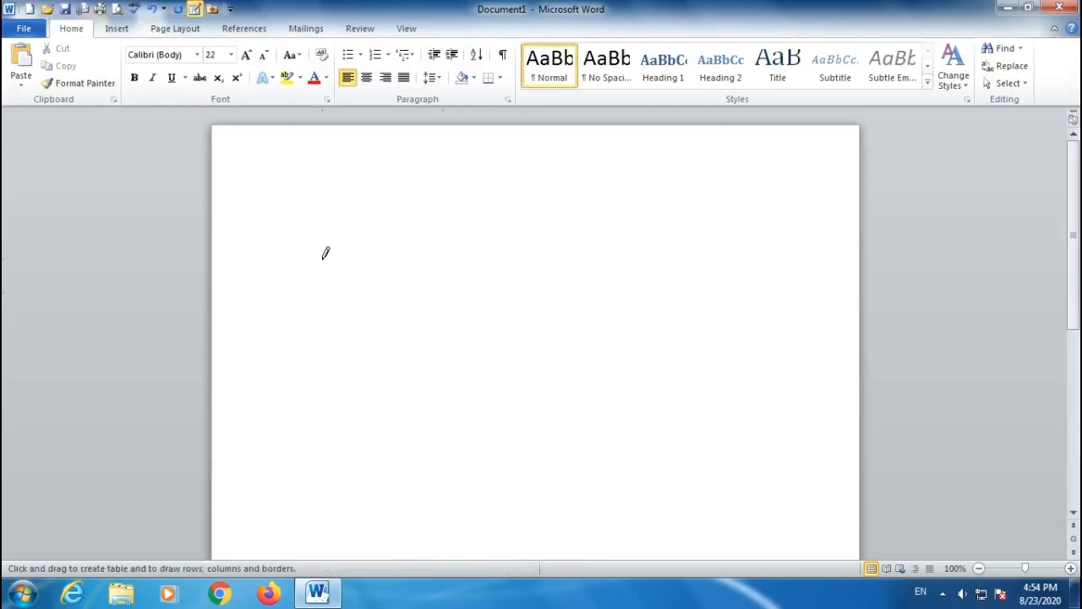
mouse_move(273, 203)
mouse_down()
mouse_move(602, 428)
mouse_move(799, 451)
mouse_up()
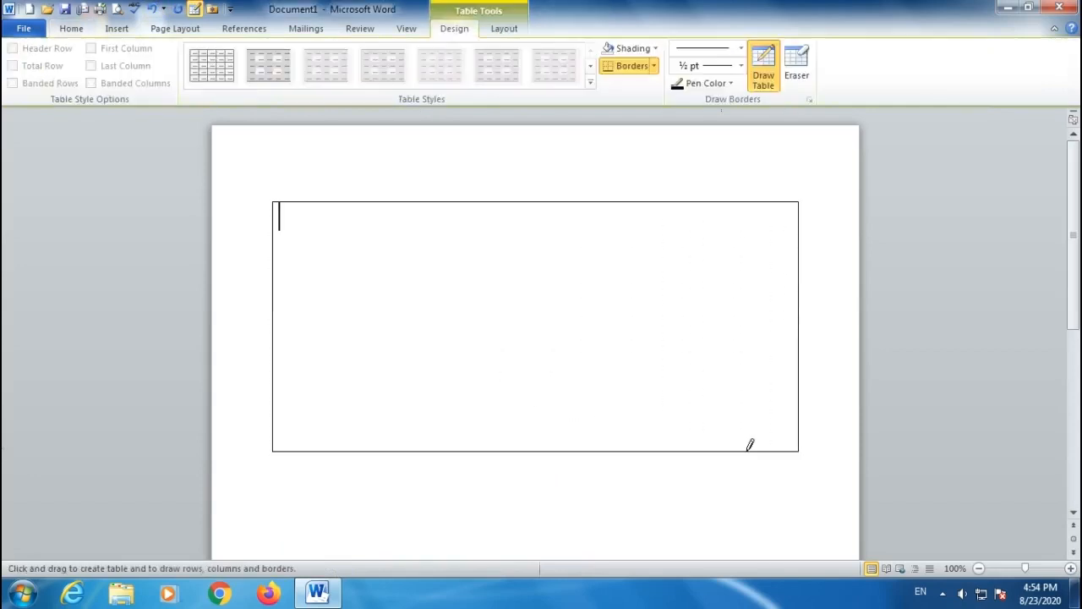
drag(298, 203, 297, 450)
drag(436, 203, 436, 448)
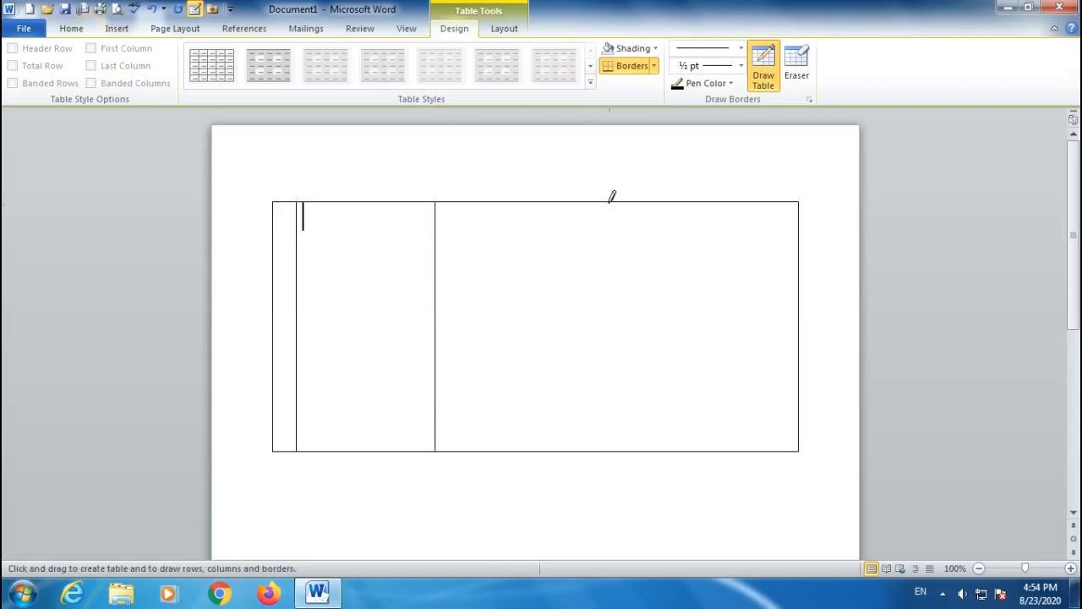
drag(623, 262, 630, 436)
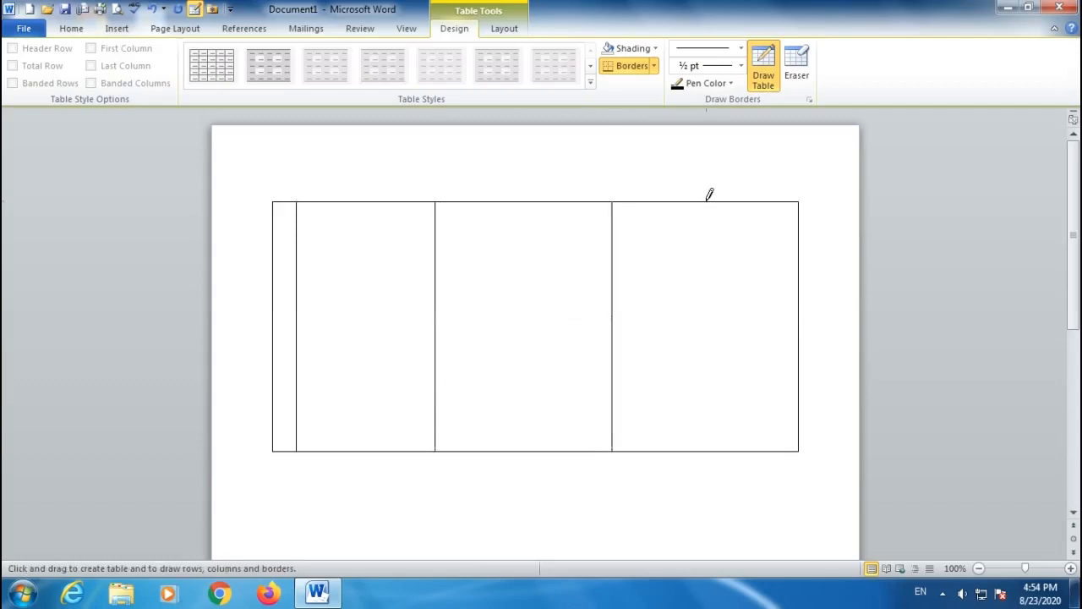
drag(707, 197, 705, 432)
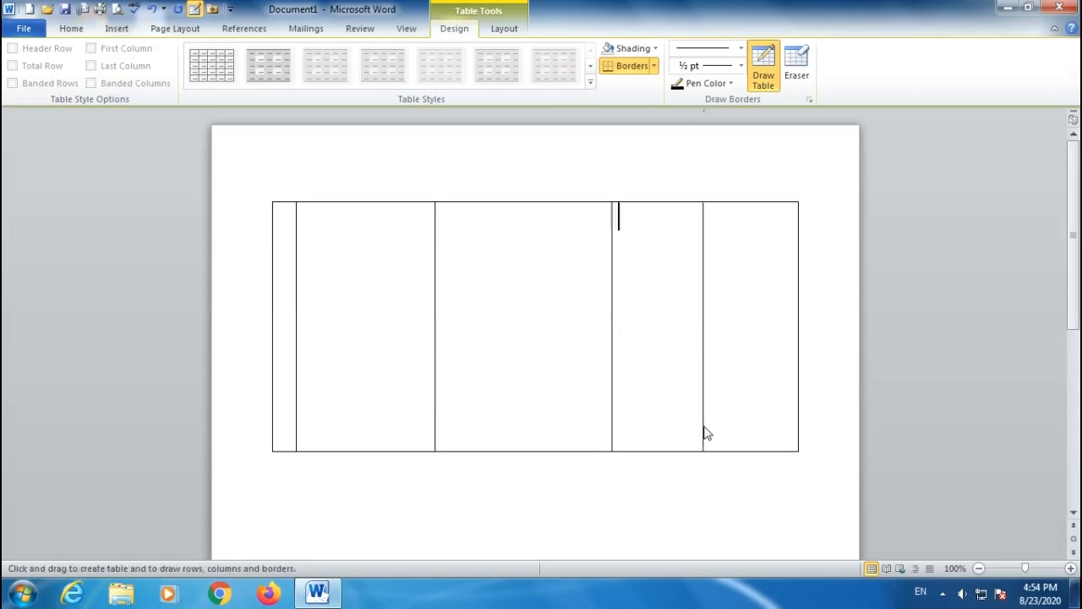
Draw five horizontal lines across the table to make six rows, and leave the drawing mode
drag(279, 226, 751, 225)
drag(279, 273, 755, 262)
drag(278, 307, 751, 308)
drag(277, 362, 765, 365)
drag(285, 409, 769, 403)
key(Escape)
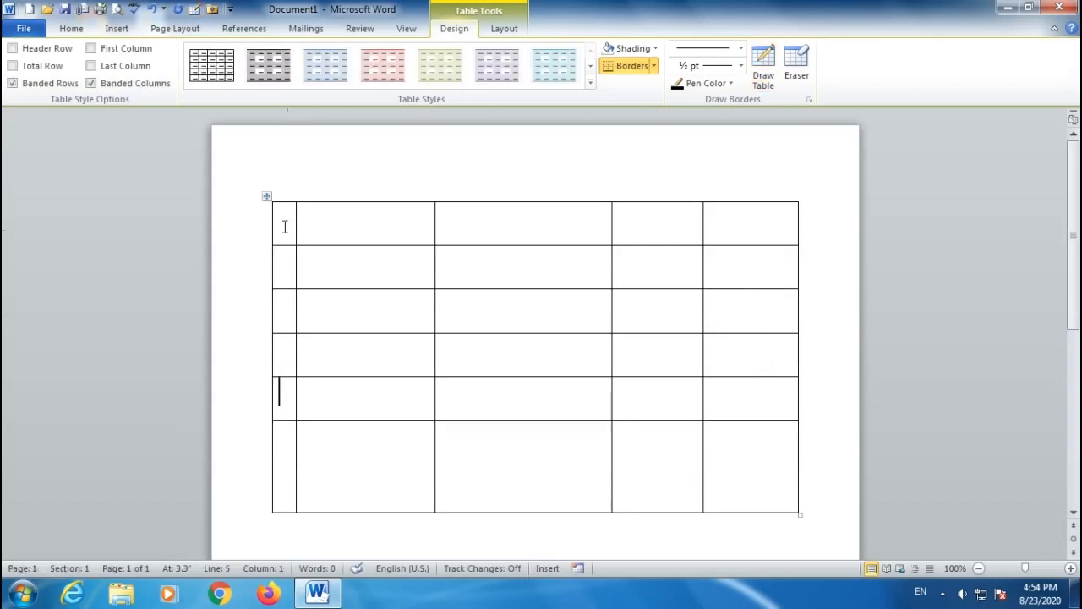
Fill the table's header row with the column headings Sn., Name, Address, City and Phone
click(285, 223)
text(sn.)
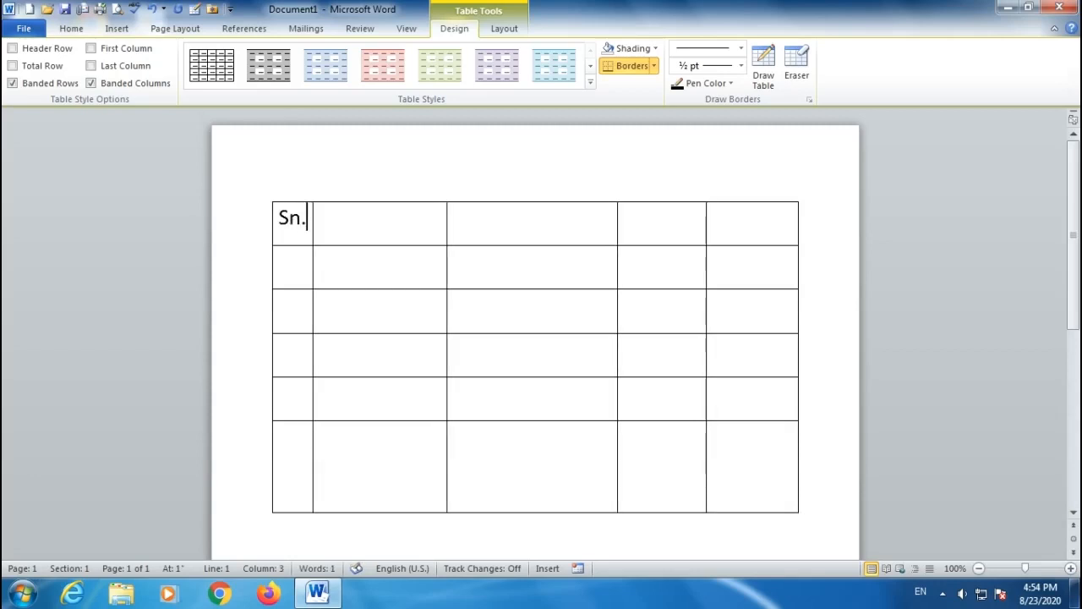
key(Tab)
text(Name)
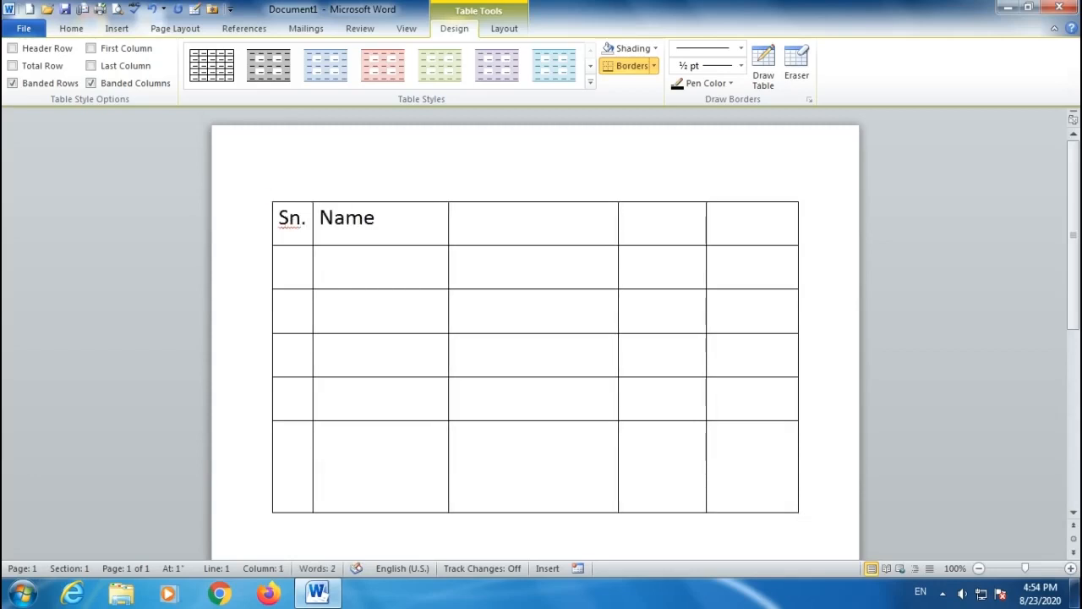
key(Tab)
text(Address)
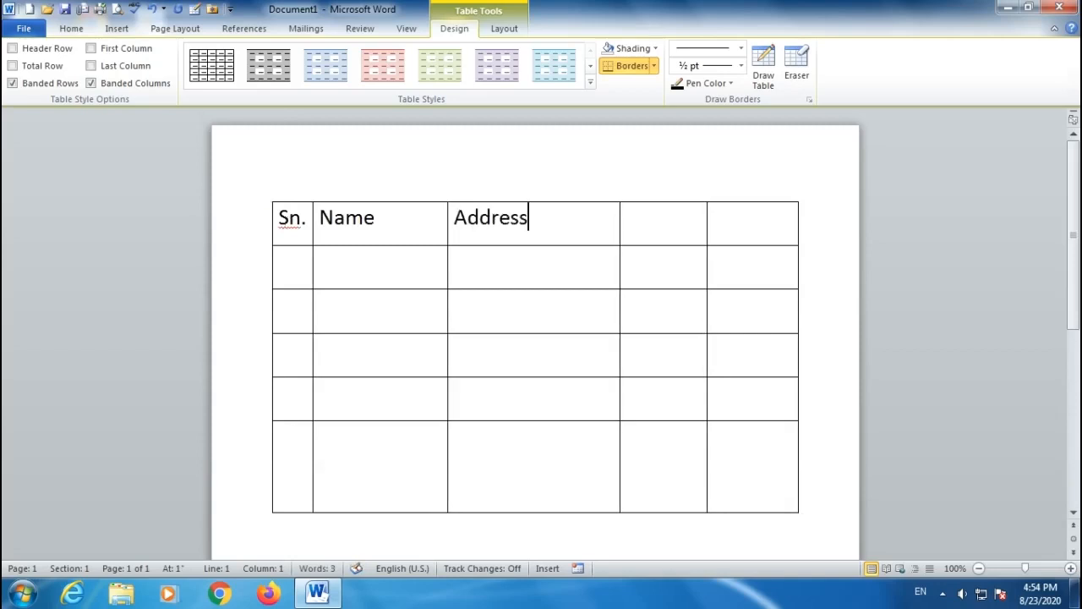
key(Tab)
text(City)
key(Tab)
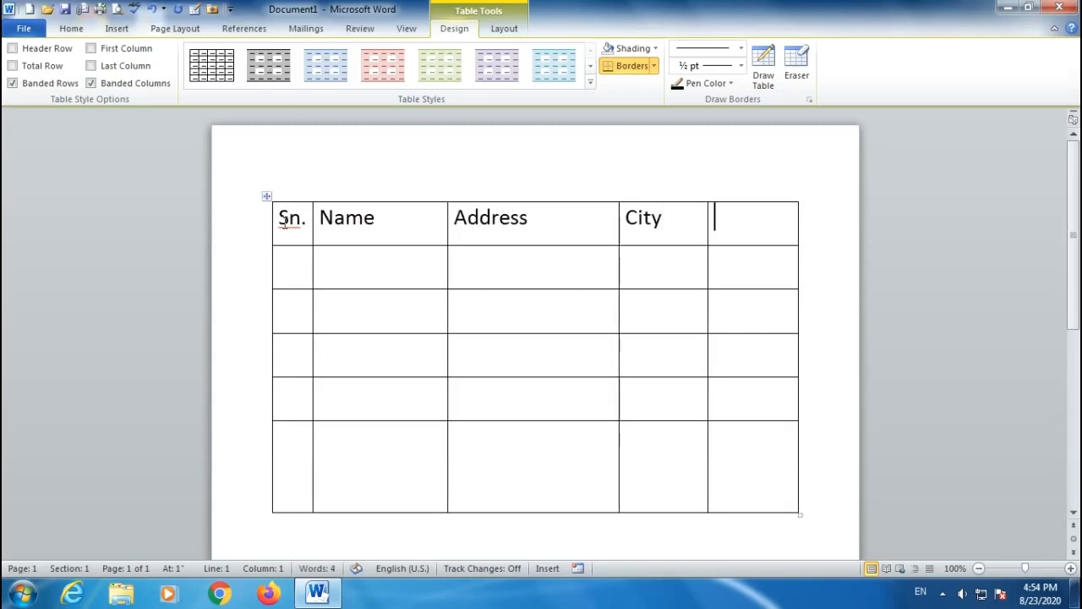
text(phone)
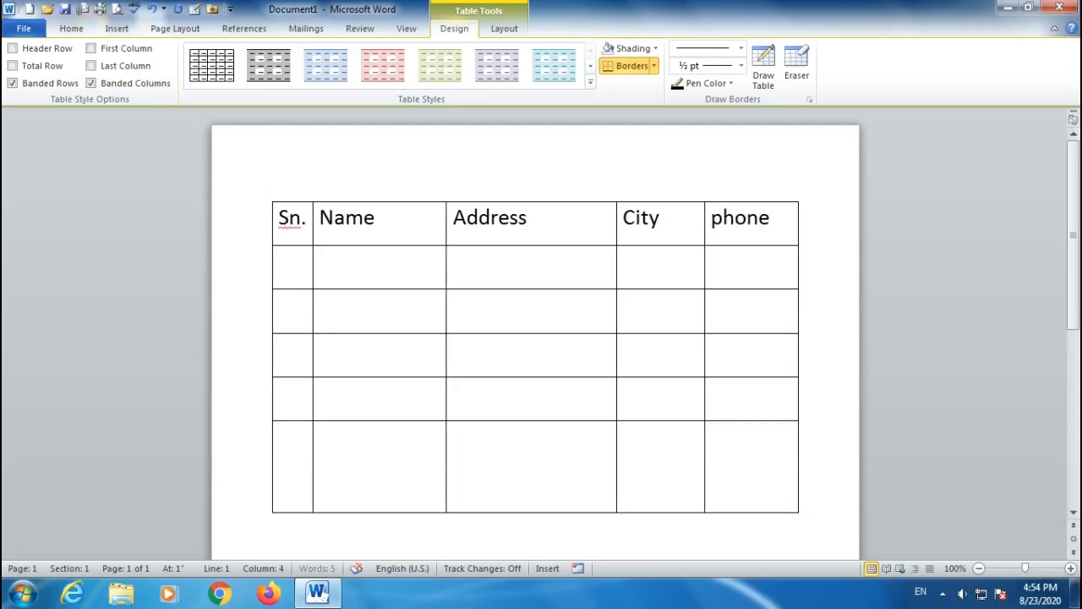
key(Tab)
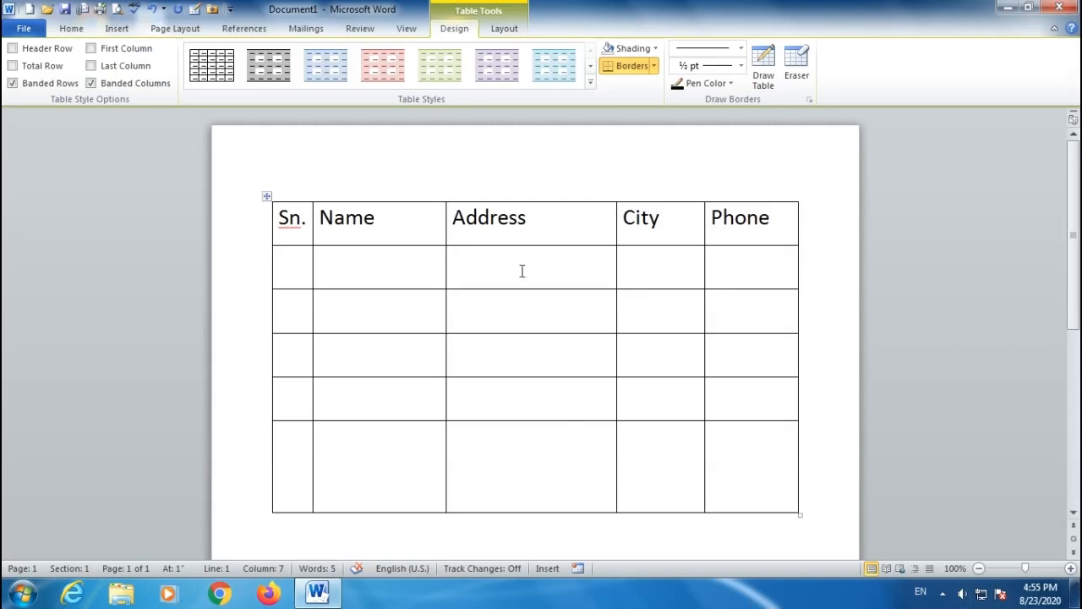
Examine the table design and layout commands and their availability with the cursor inside and outside the table
click(505, 29)
click(456, 29)
click(505, 29)
click(456, 29)
click(505, 29)
click(455, 31)
click(365, 188)
click(380, 524)
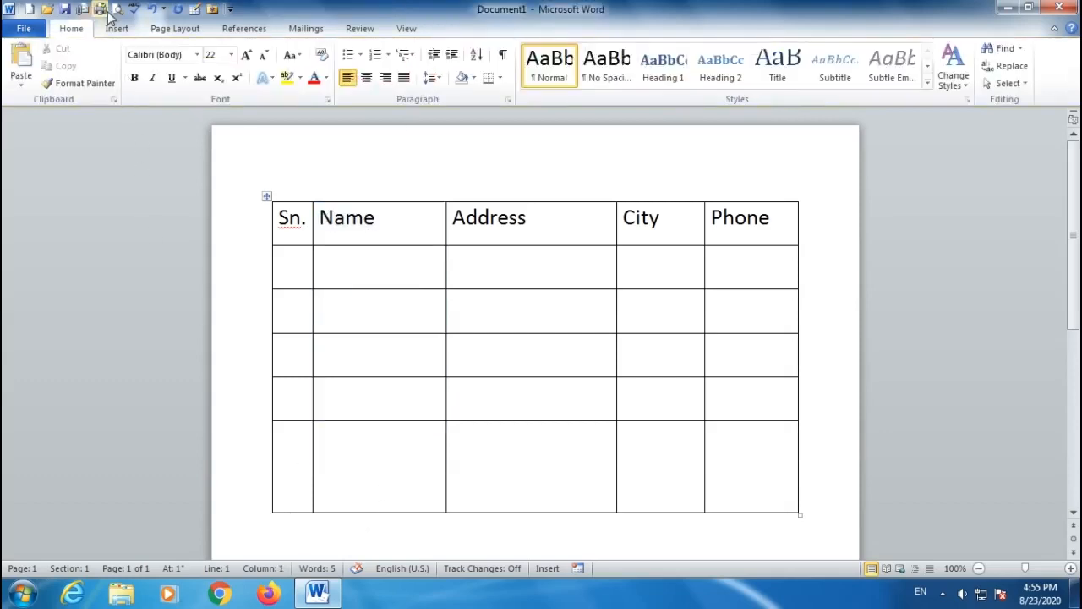
click(118, 30)
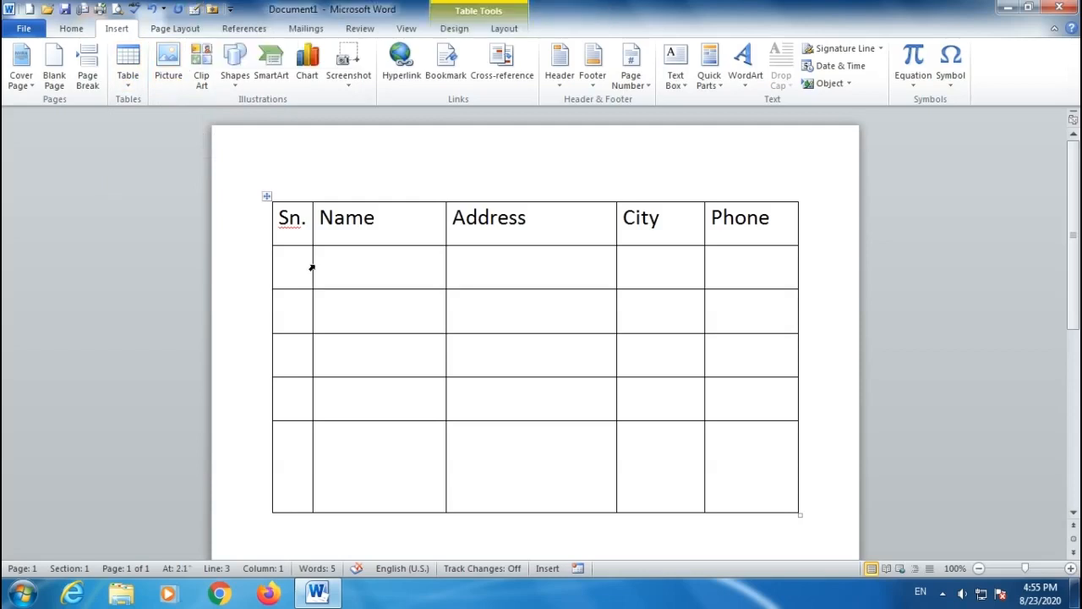
Widen the Sn. column slightly and increase the heights of the table's second and third rows
mouse_move(312, 267)
mouse_down()
mouse_move(358, 266)
mouse_move(316, 275)
mouse_up()
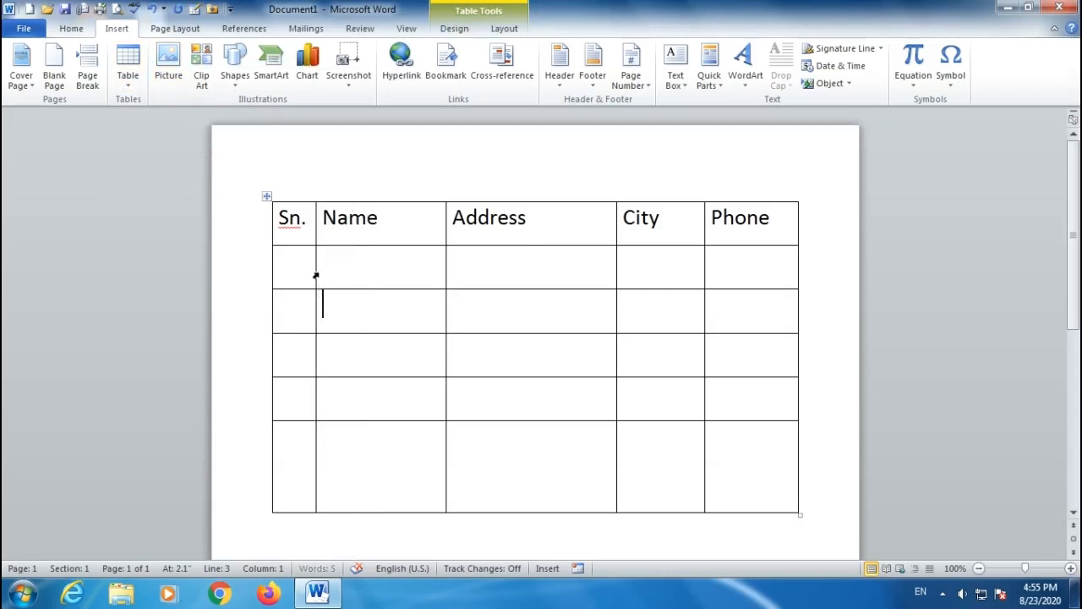
drag(417, 290, 408, 310)
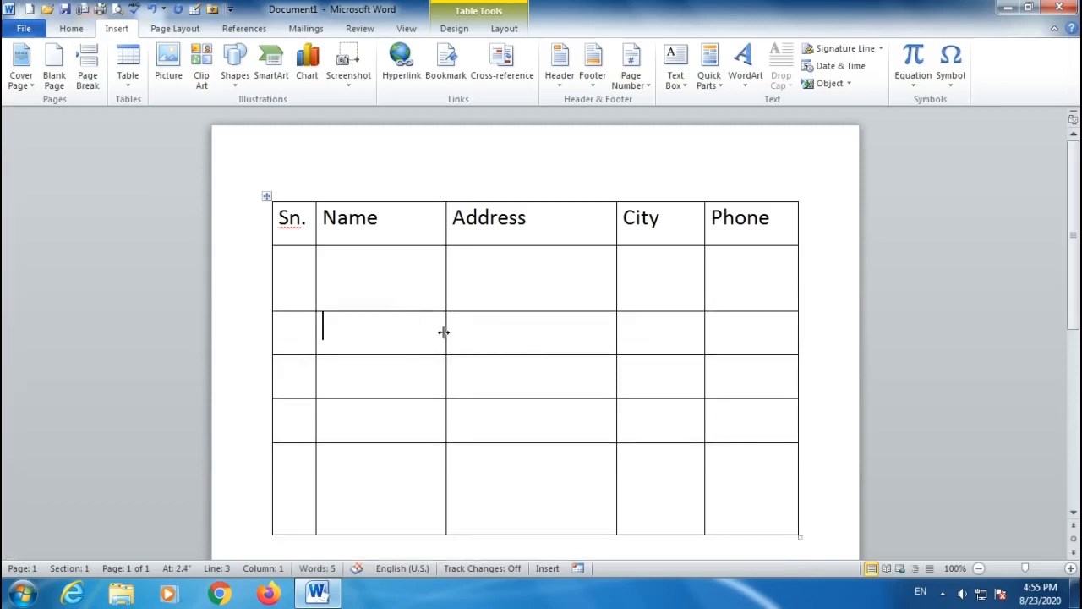
mouse_move(444, 332)
mouse_down()
mouse_move(415, 334)
mouse_move(443, 337)
mouse_up()
drag(505, 354, 505, 377)
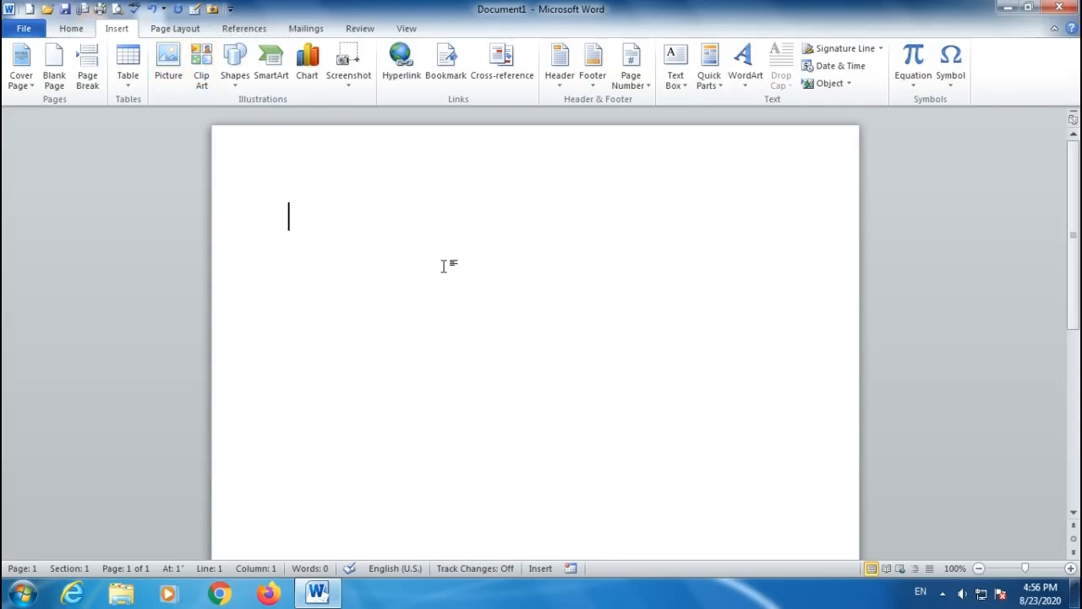
Open the Ram document from the recent files and view the recent files list again
click(213, 10)
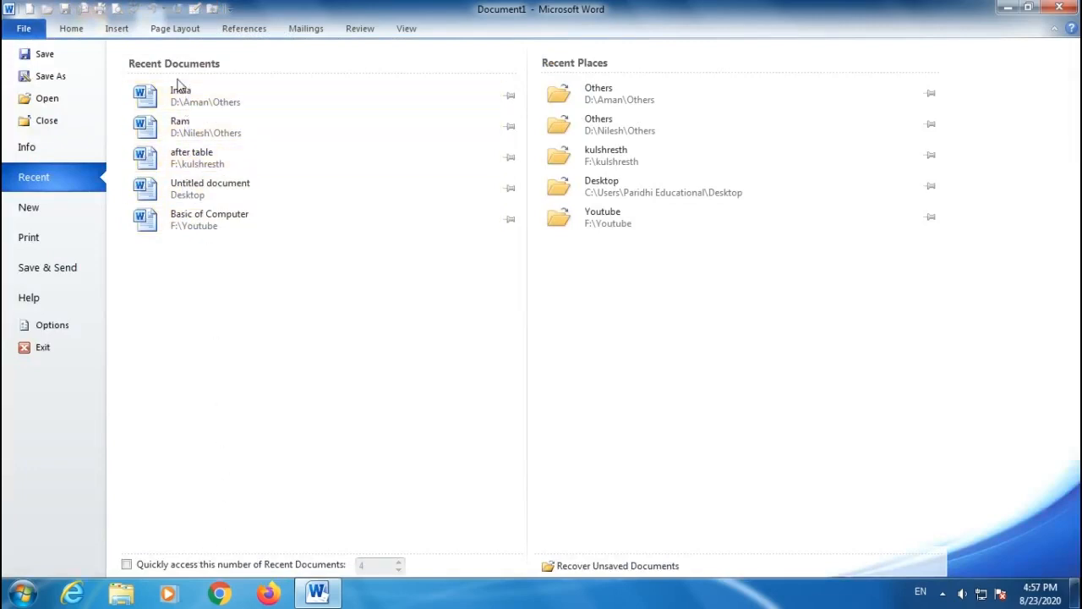
click(206, 131)
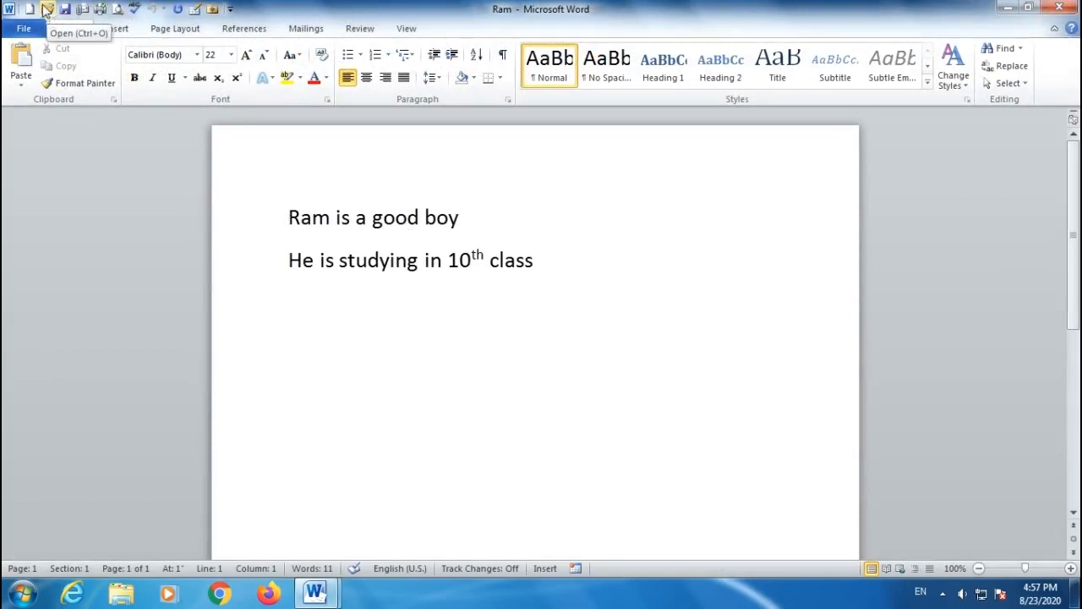
click(592, 263)
click(212, 11)
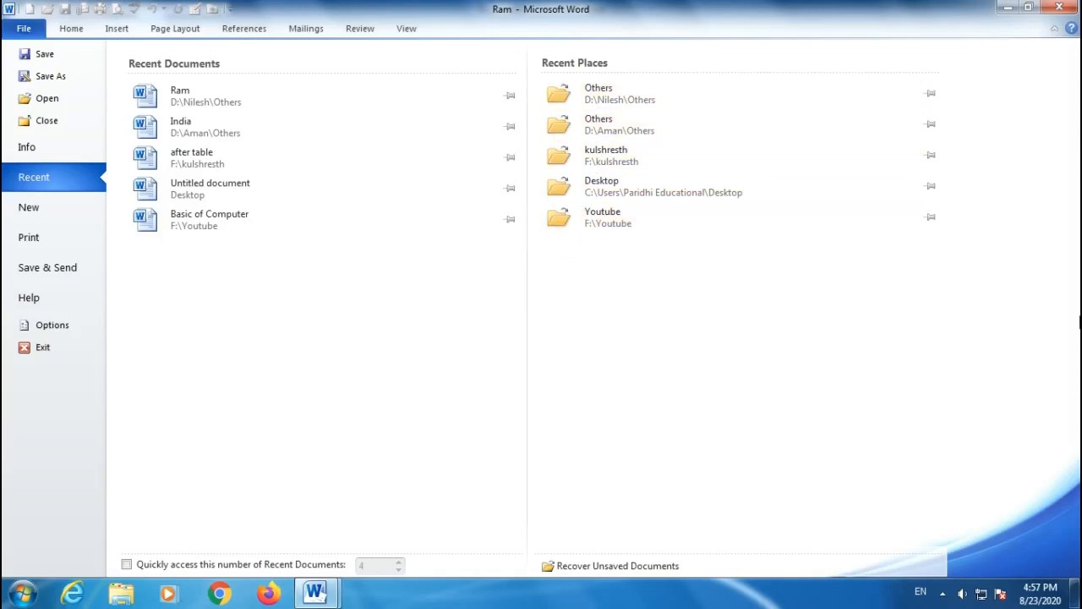
key(Escape)
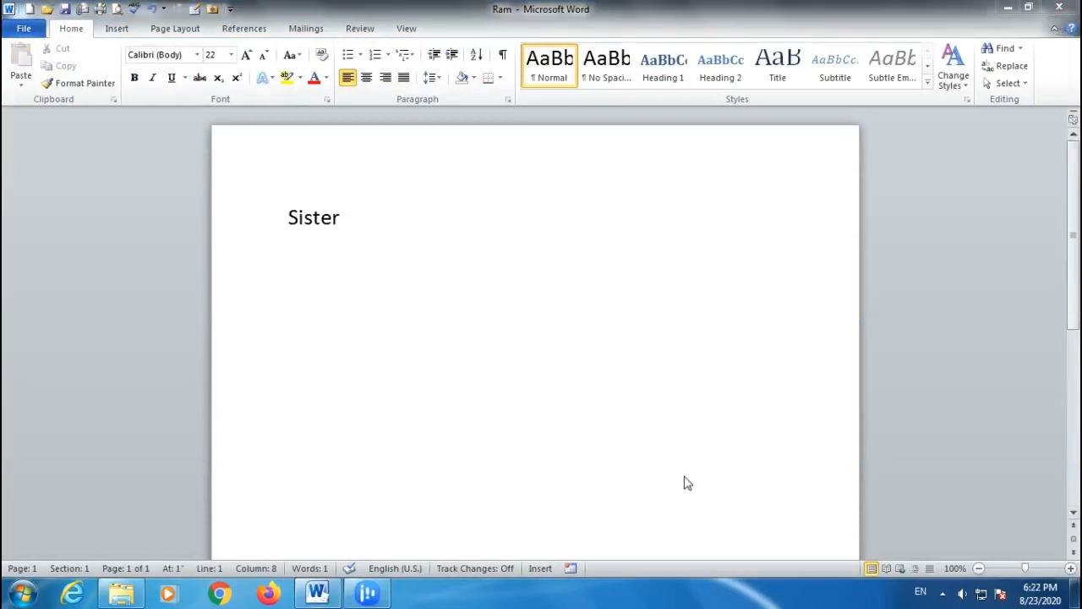
Open the Quick Access Toolbar customization with its full choice of commands and reposition the dialog
click(230, 10)
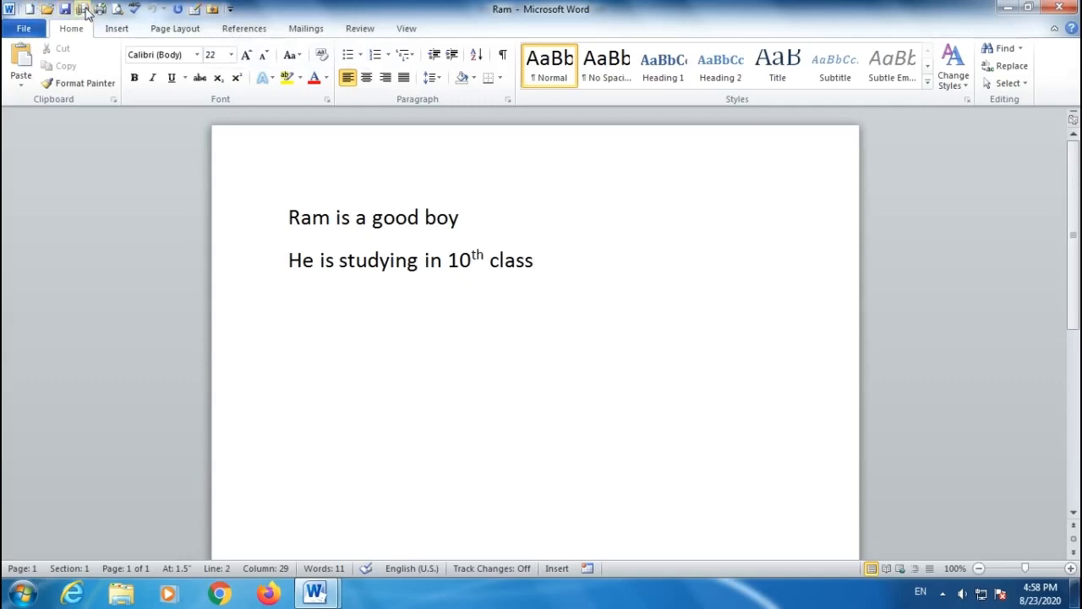
click(230, 9)
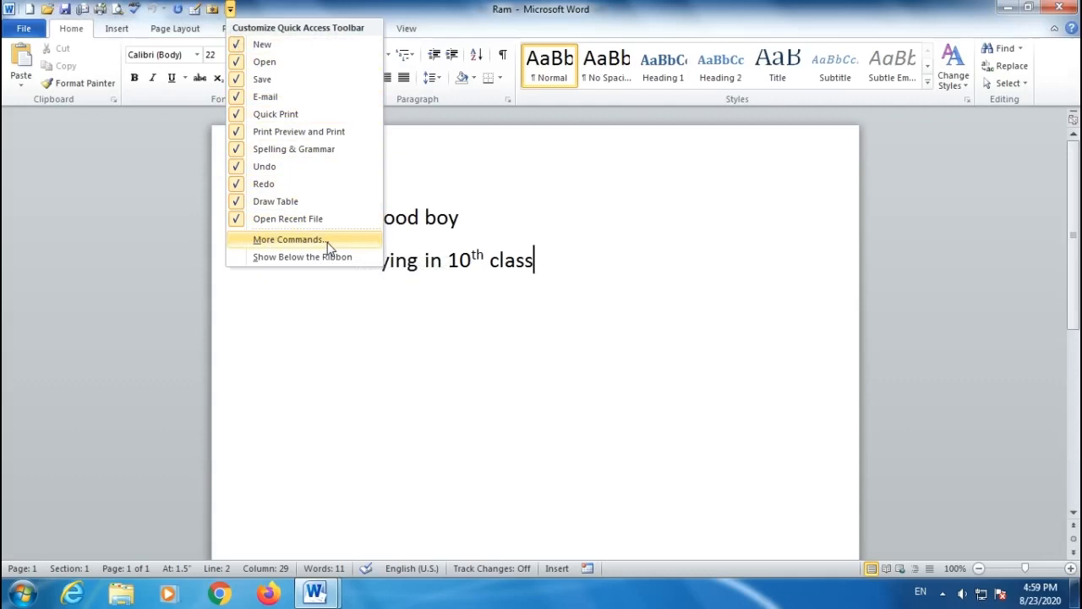
click(259, 241)
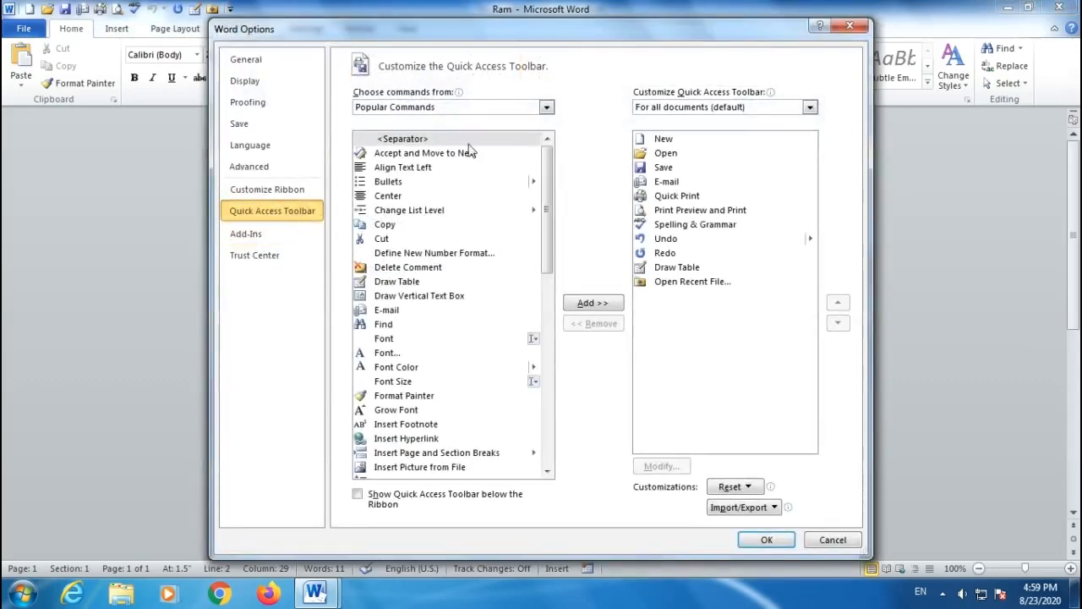
drag(471, 40, 395, 31)
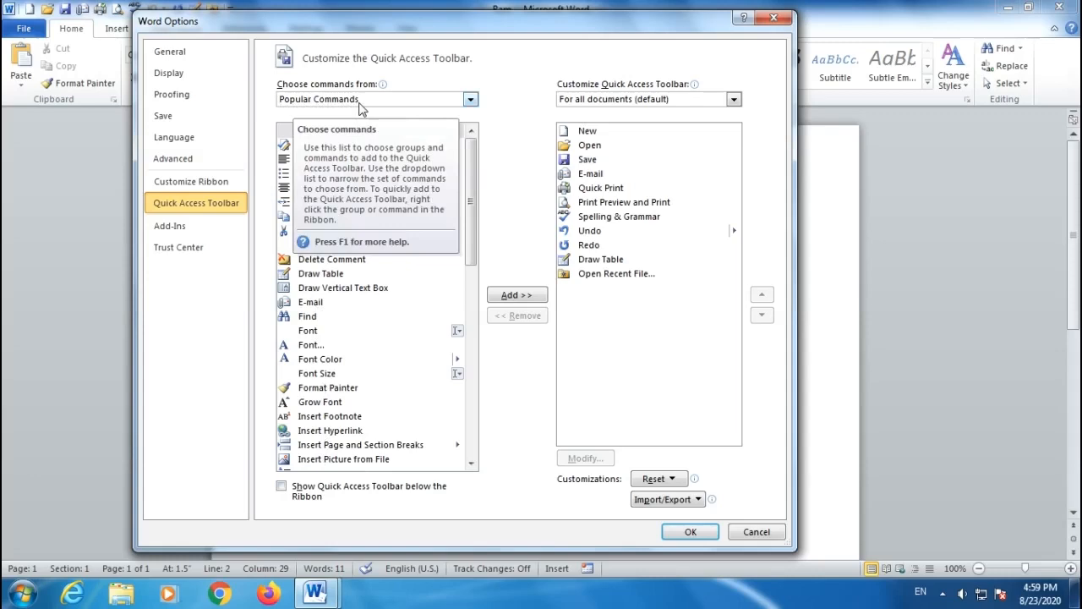
List All Commands as the source for the Quick Access Toolbar and browse through the available commands
click(471, 99)
click(329, 148)
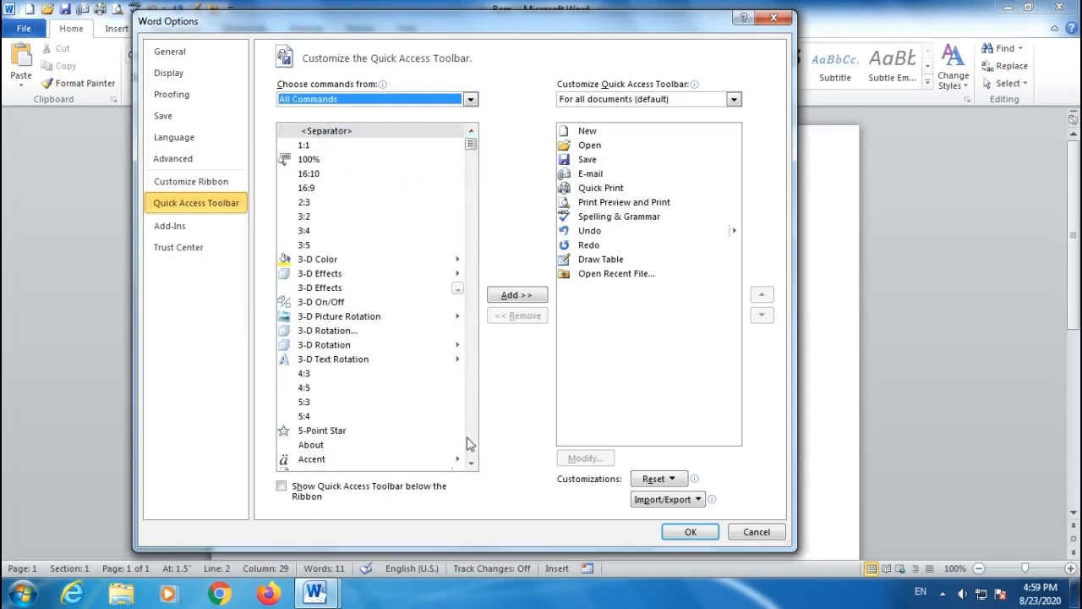
drag(471, 464, 472, 465)
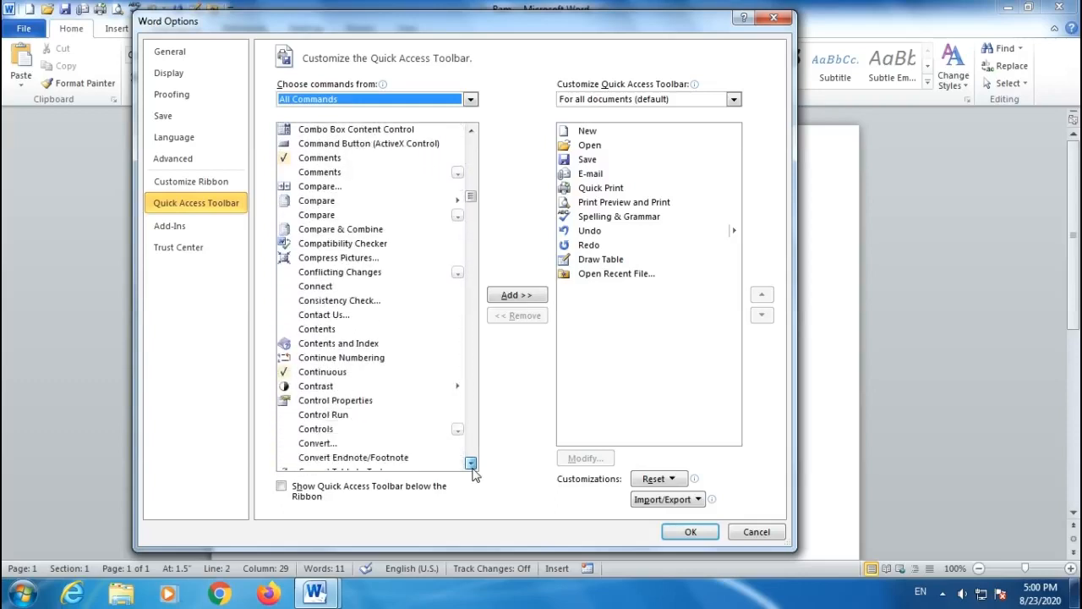
drag(472, 468, 471, 465)
drag(471, 216, 473, 140)
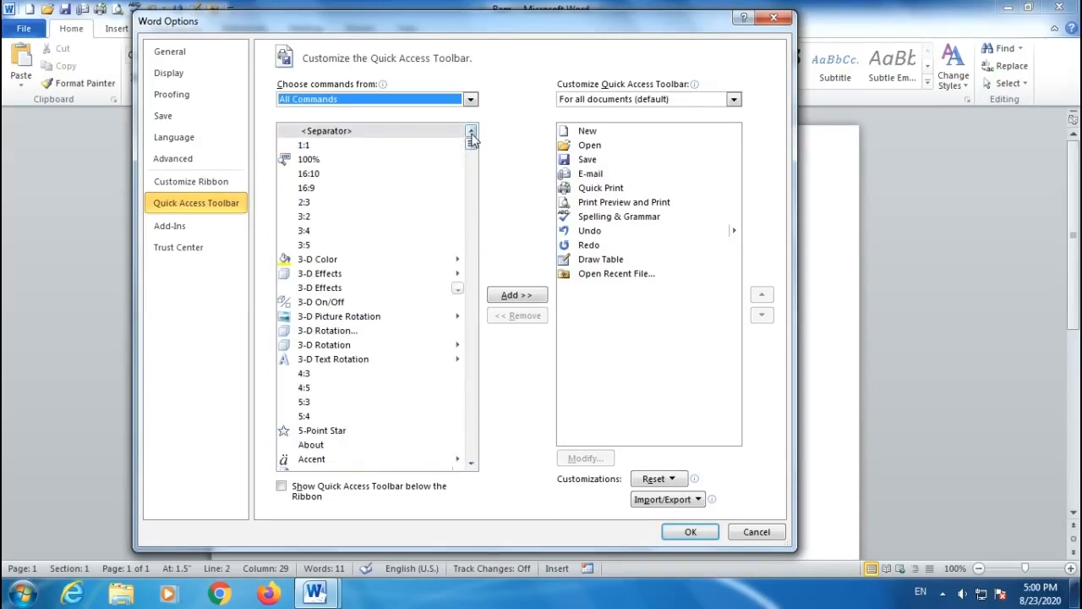
Return the command source to Popular Commands and add Font Size to the Quick Access Toolbar list
click(471, 100)
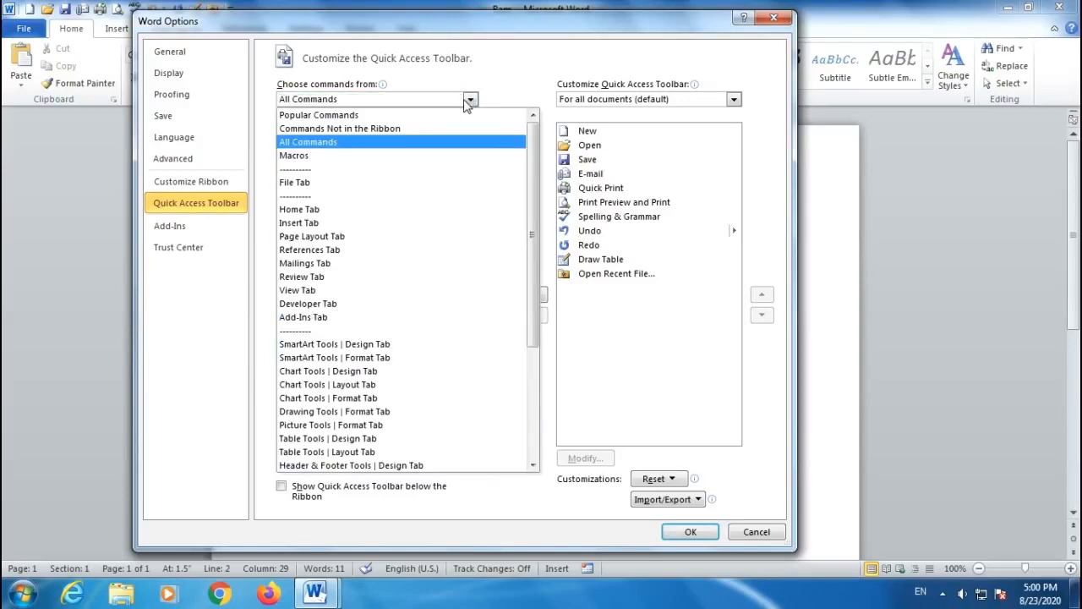
click(355, 110)
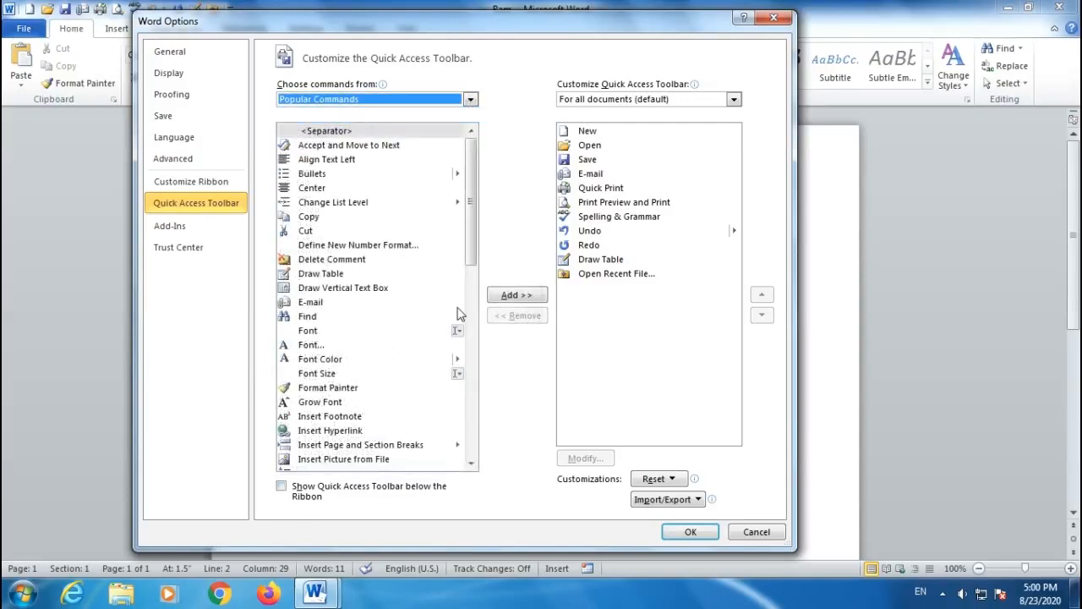
scroll(472, 214, down, 1)
drag(472, 214, 464, 177)
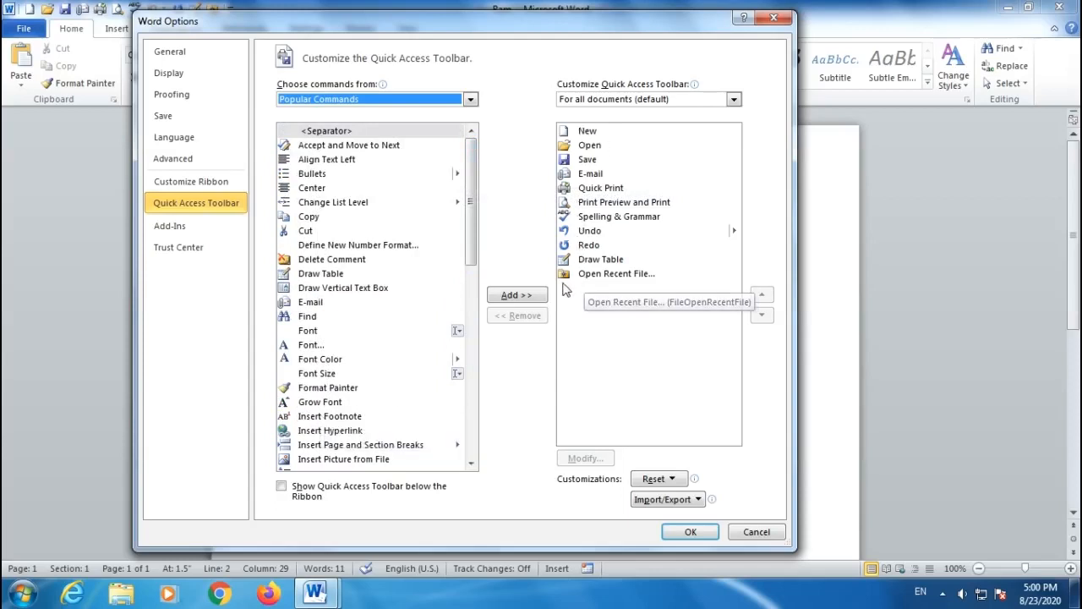
drag(466, 196, 463, 246)
click(462, 239)
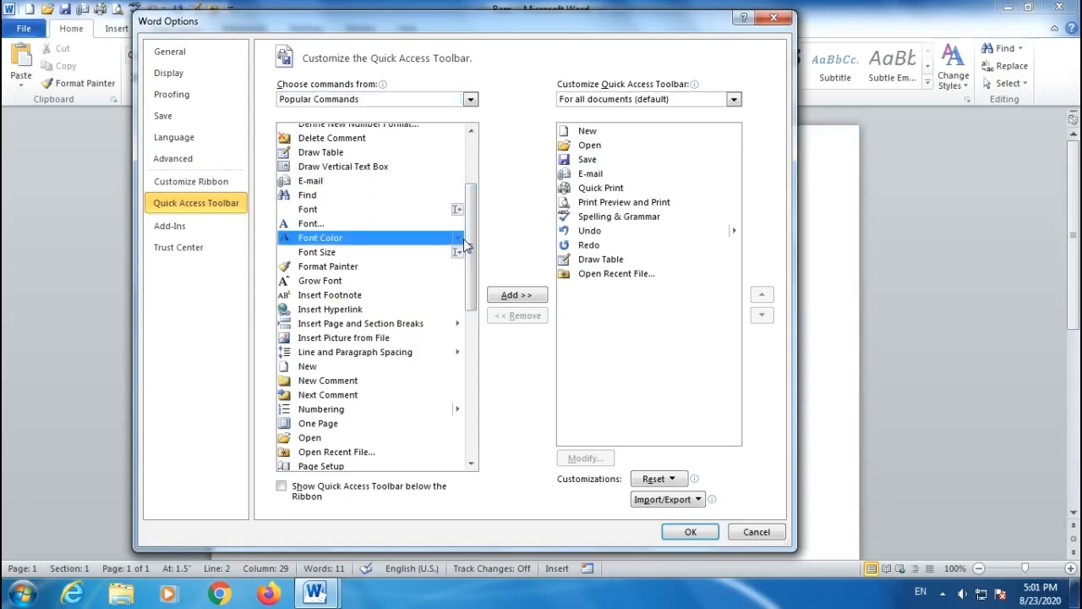
click(313, 254)
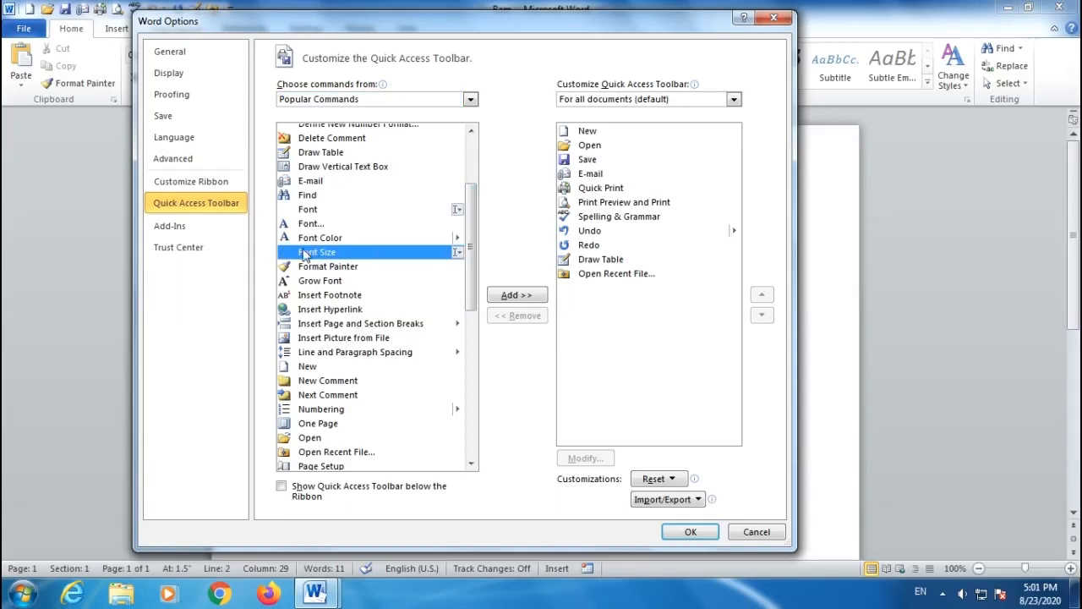
click(513, 295)
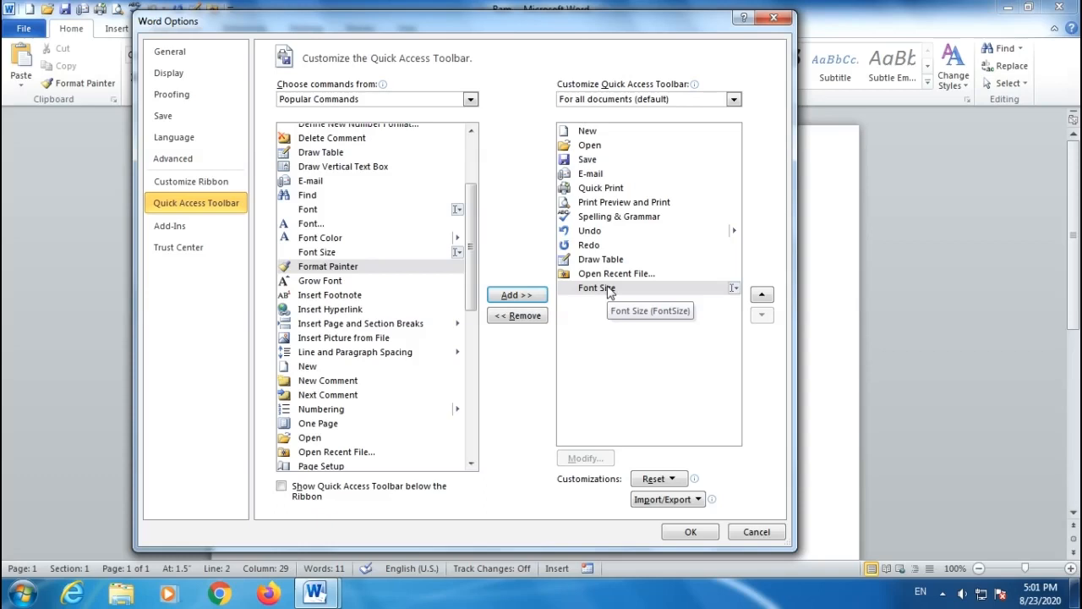
Add Font Color to the Quick Access Toolbar, apply the customization and view the font sizes offered on the toolbar
click(315, 239)
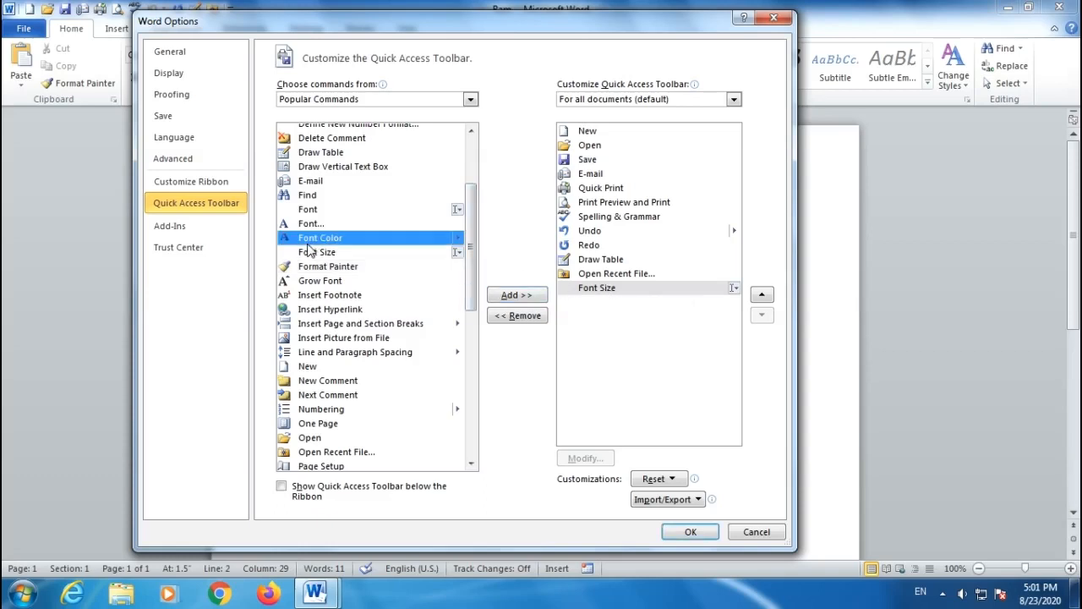
click(512, 298)
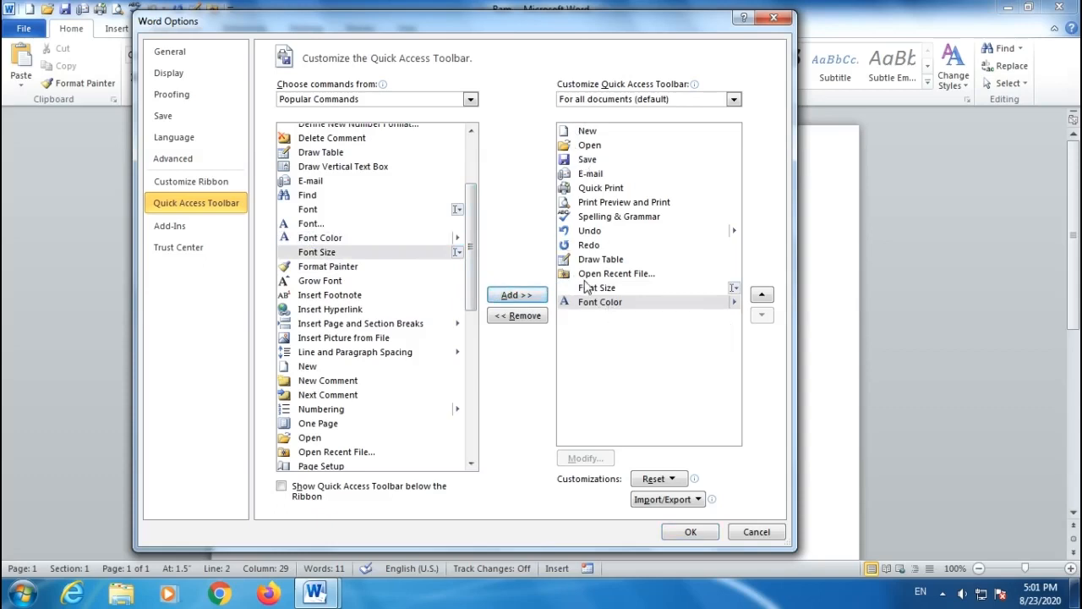
click(691, 533)
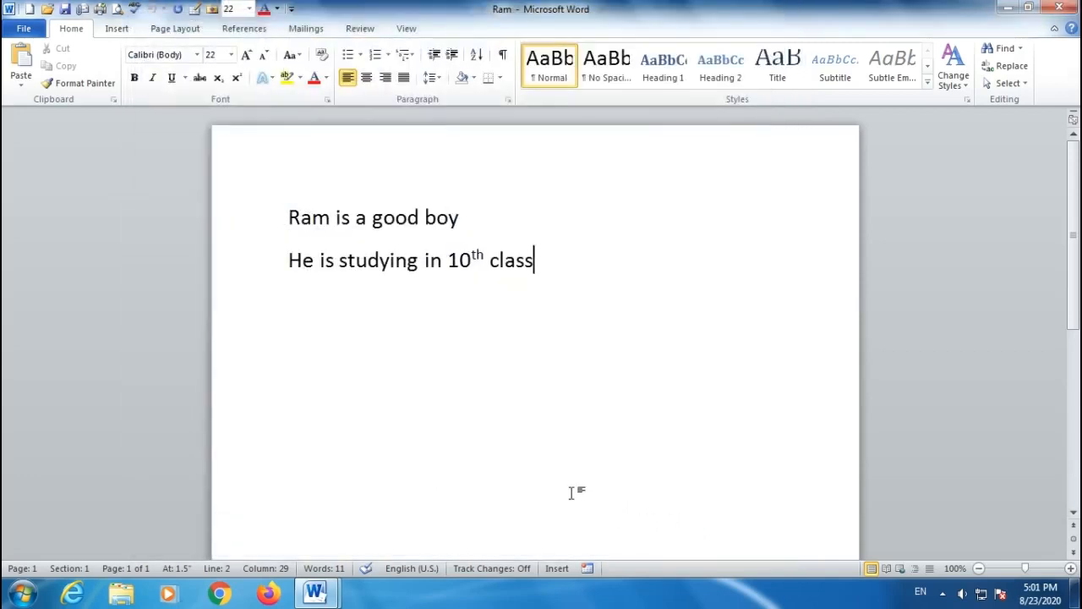
click(249, 11)
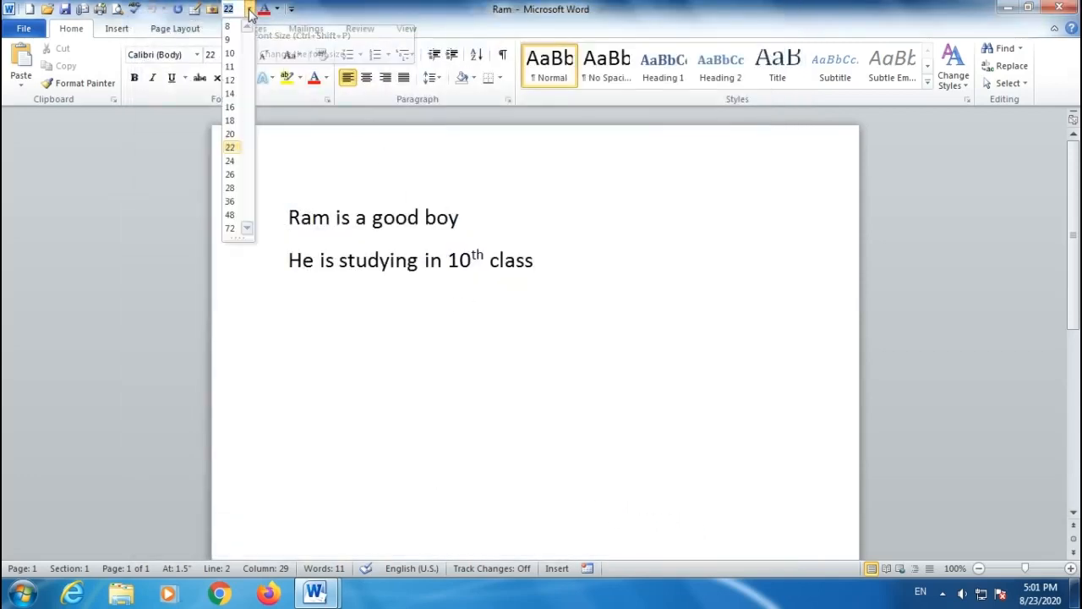
click(249, 10)
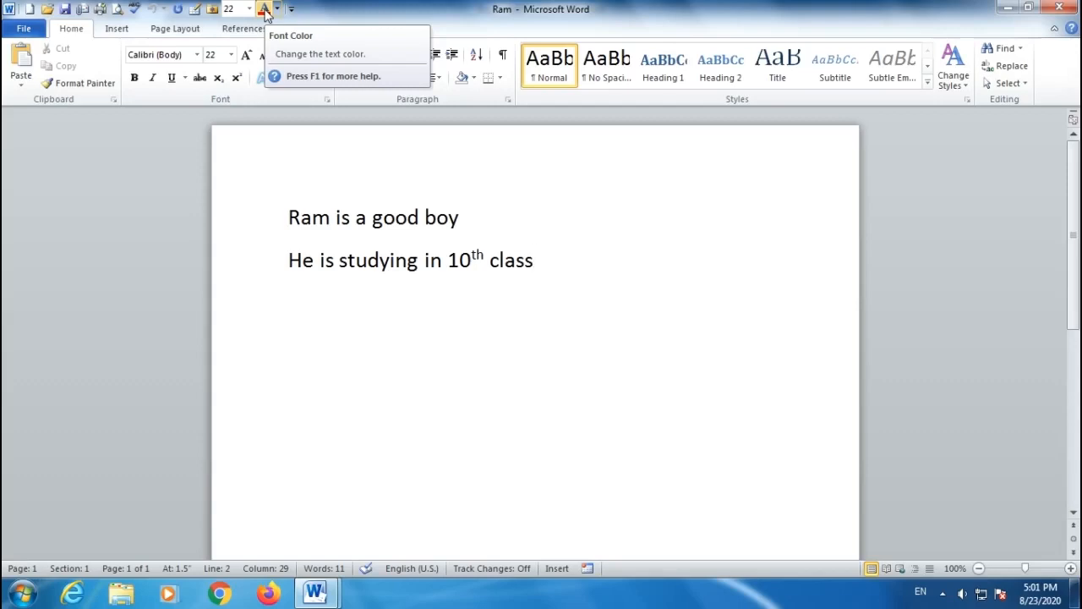
Remove Font Size and Font Color from the Quick Access Toolbar through its full customization options and apply the change
click(290, 8)
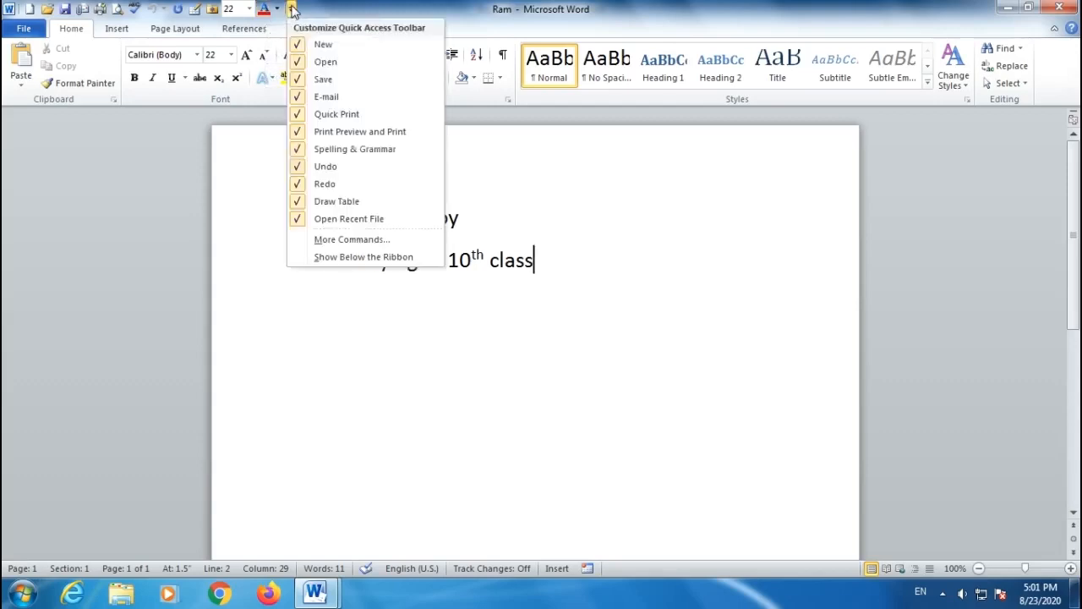
click(322, 241)
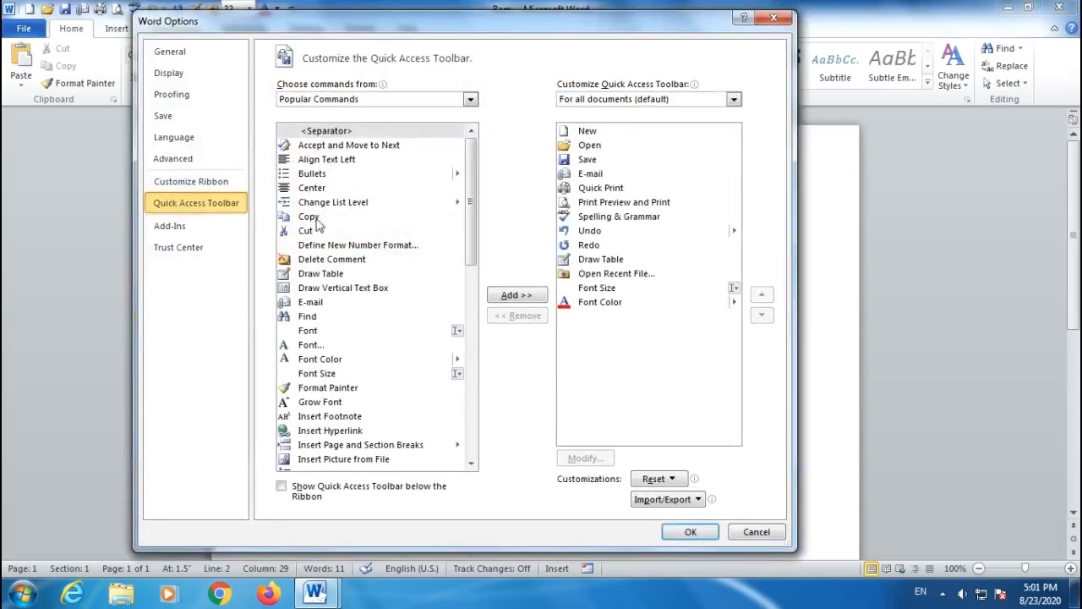
drag(471, 212, 474, 416)
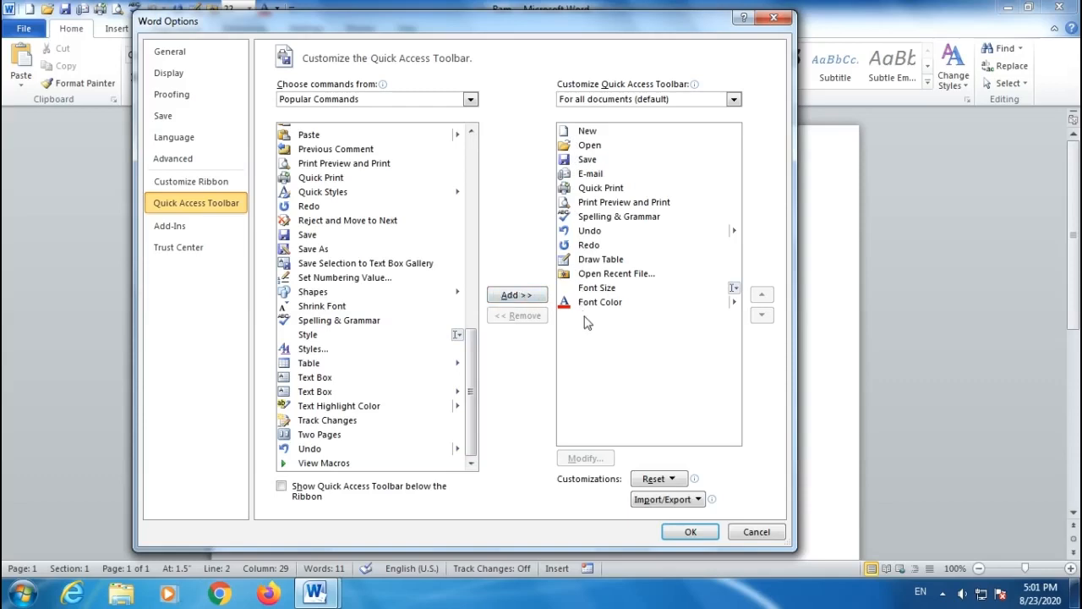
click(582, 287)
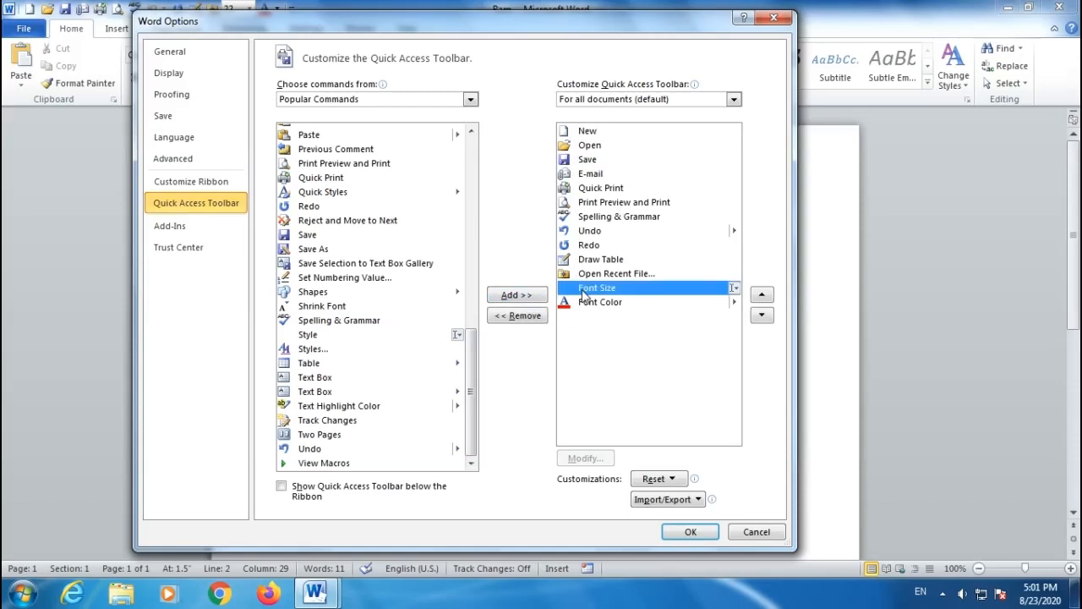
click(513, 318)
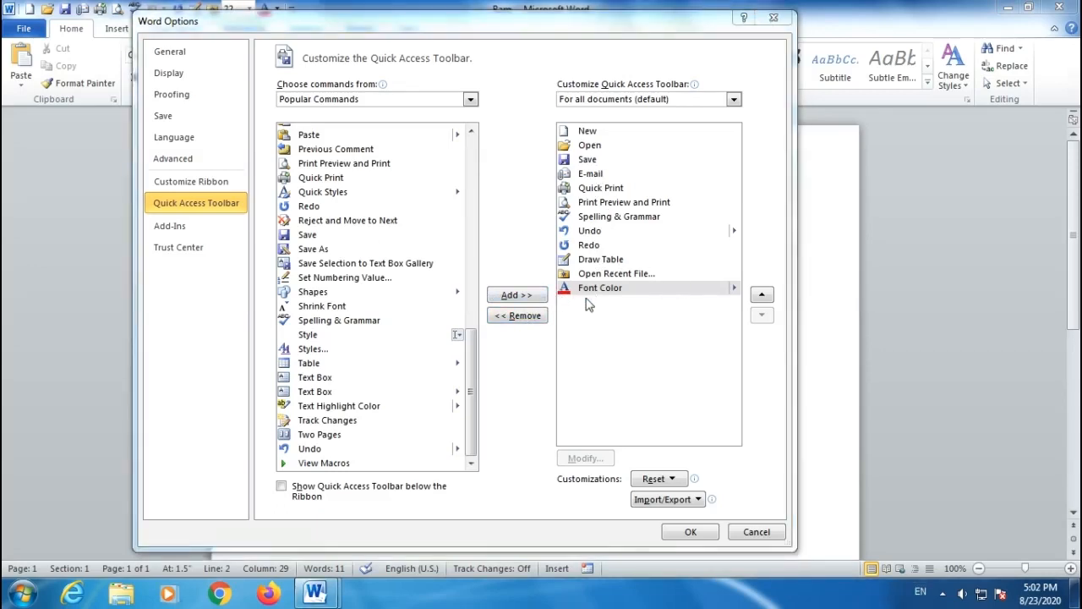
click(519, 316)
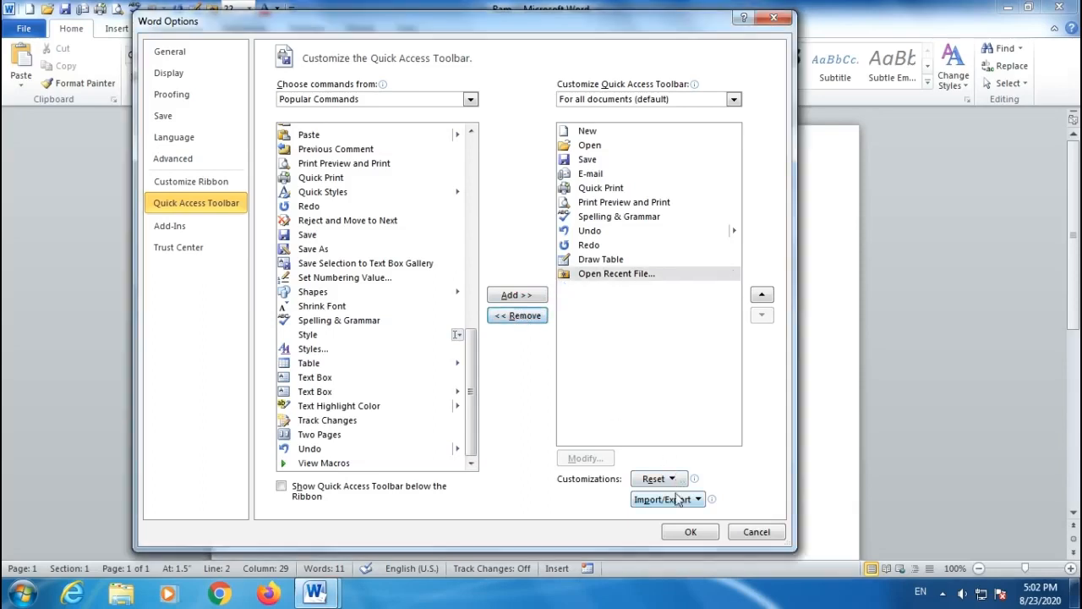
click(691, 532)
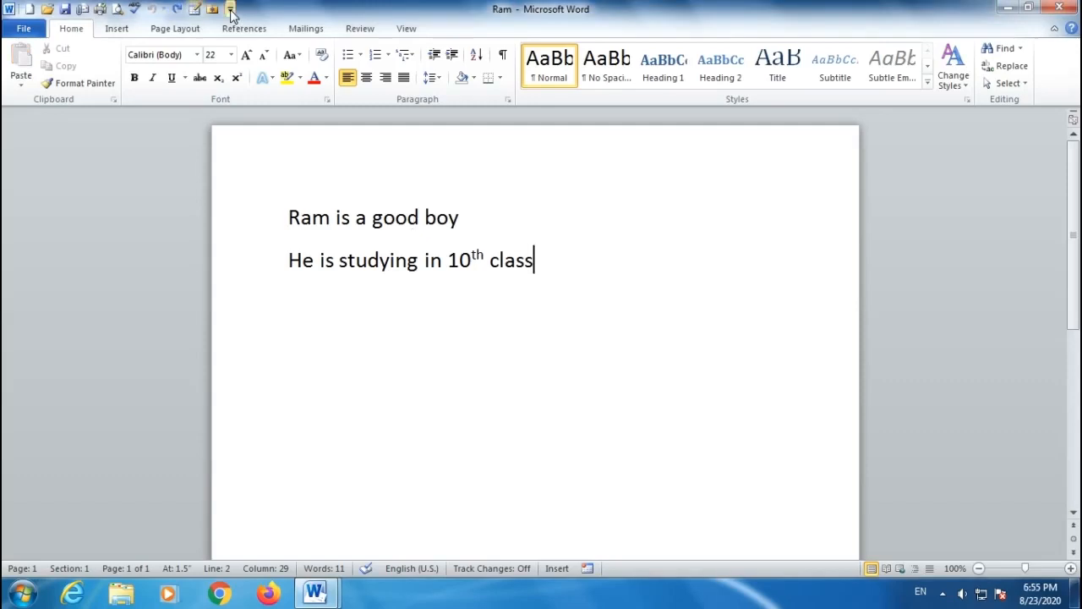
Show the Quick Access Toolbar below the ribbon
click(230, 8)
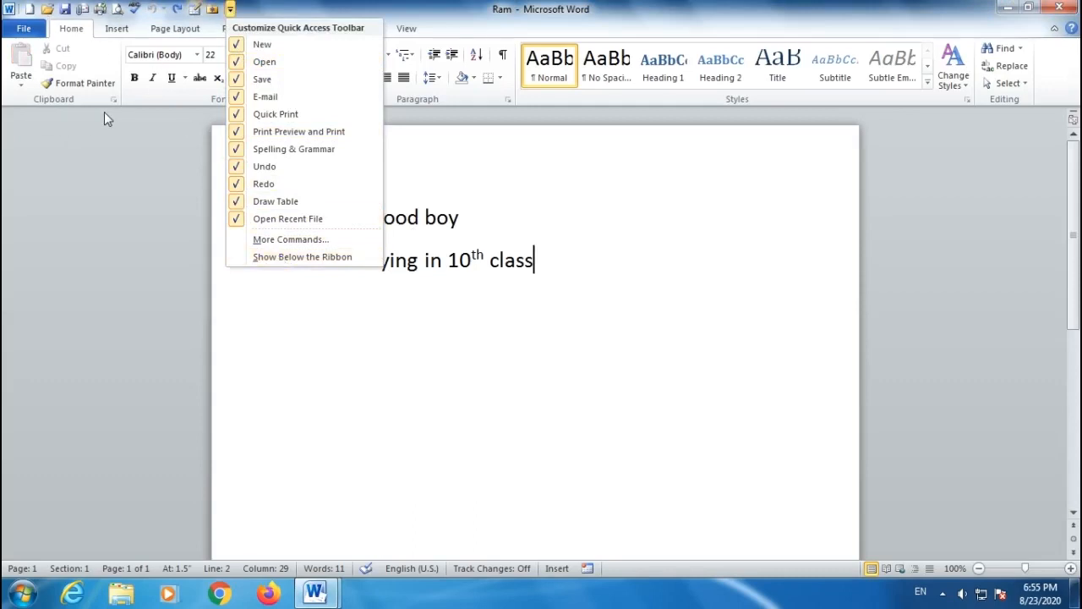
click(270, 258)
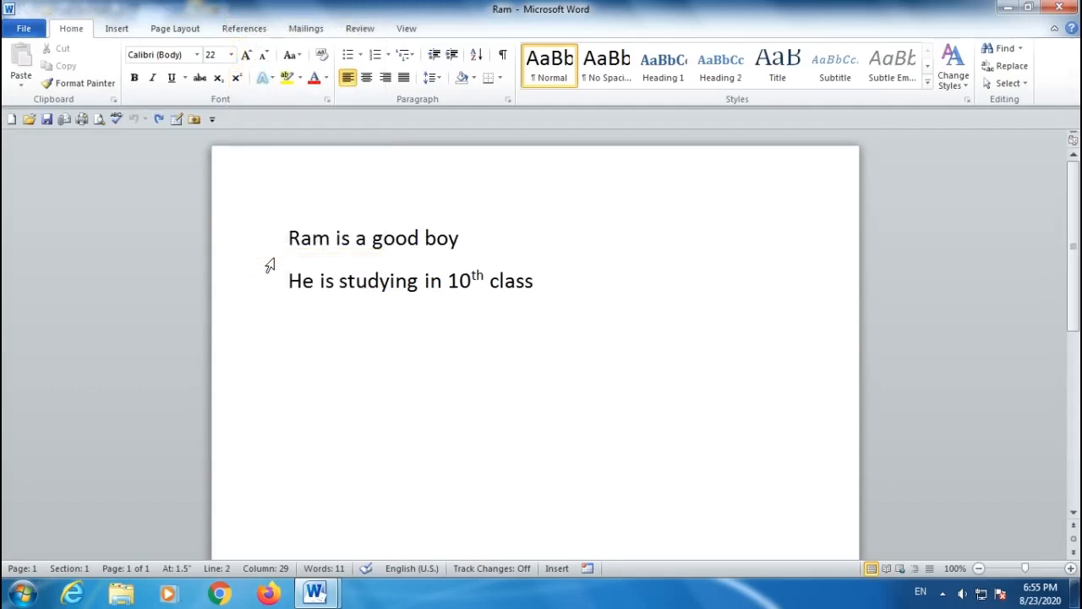